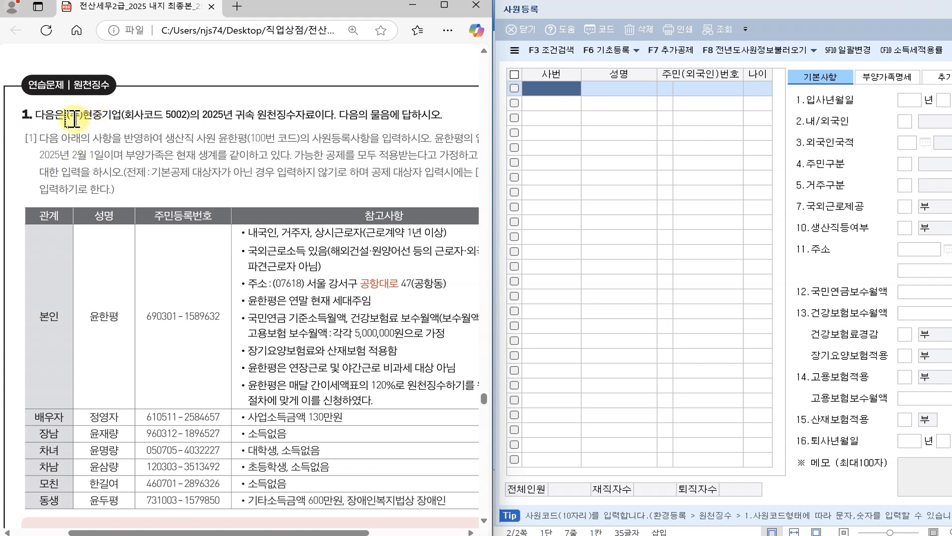
- Highlight the company name in the problem PDF
{"action": "left_click_drag", "start_coordinate": [66, 114], "coordinate": [109, 119]}
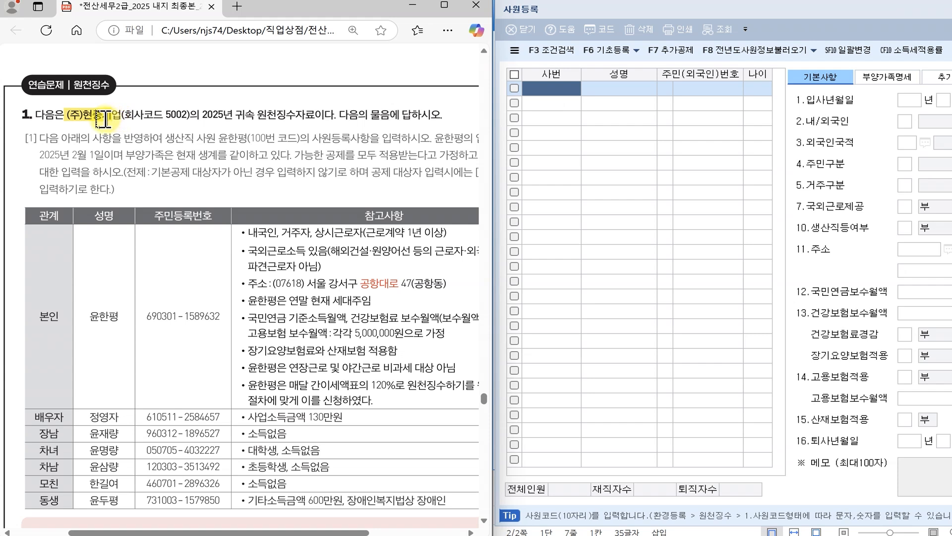
{"action": "left_click", "coordinate": [104, 119]}
{"action": "left_click", "coordinate": [118, 142]}
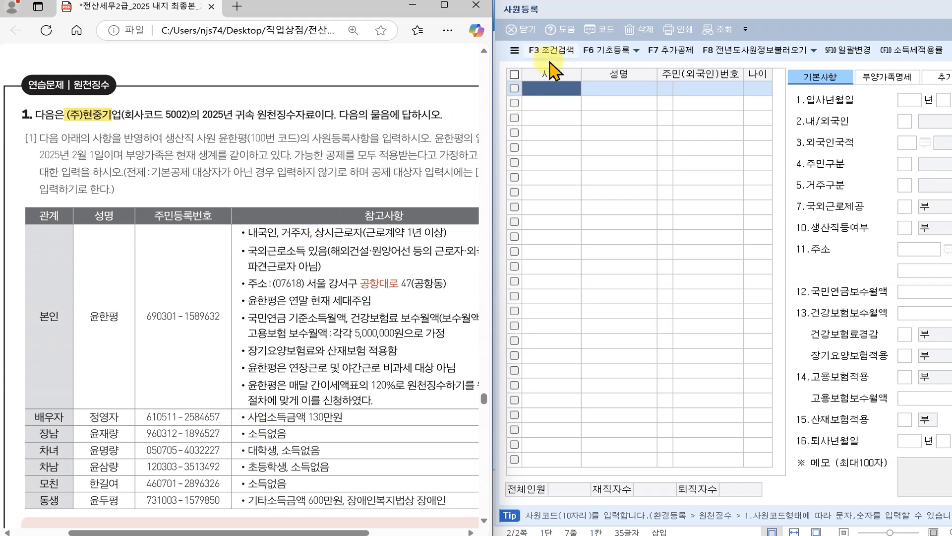
- Move the 사원등록 form over the PDF and back beside it, returning to KcLep
{"action": "left_click", "coordinate": [617, 13]}
{"action": "left_click_drag", "start_coordinate": [617, 13], "coordinate": [269, 16]}
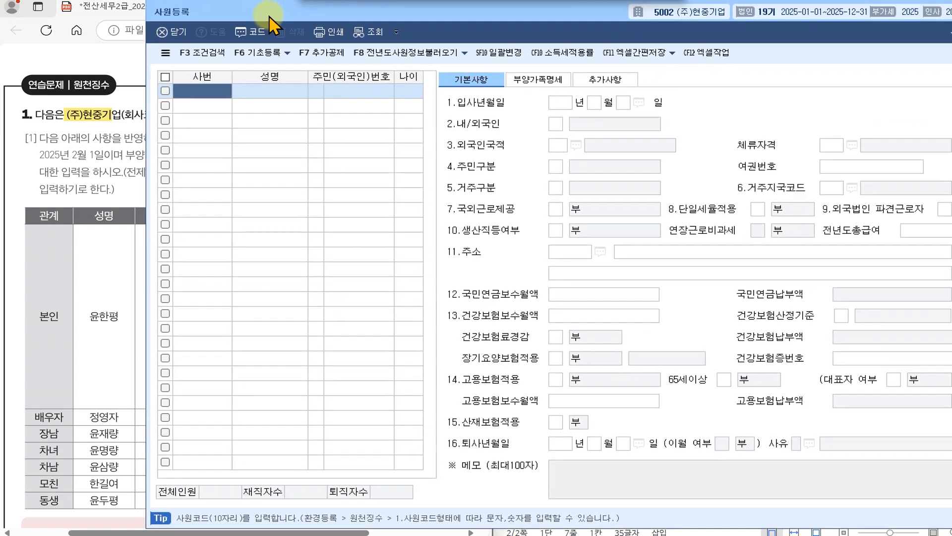
{"action": "left_click_drag", "start_coordinate": [546, 11], "coordinate": [847, 6]}
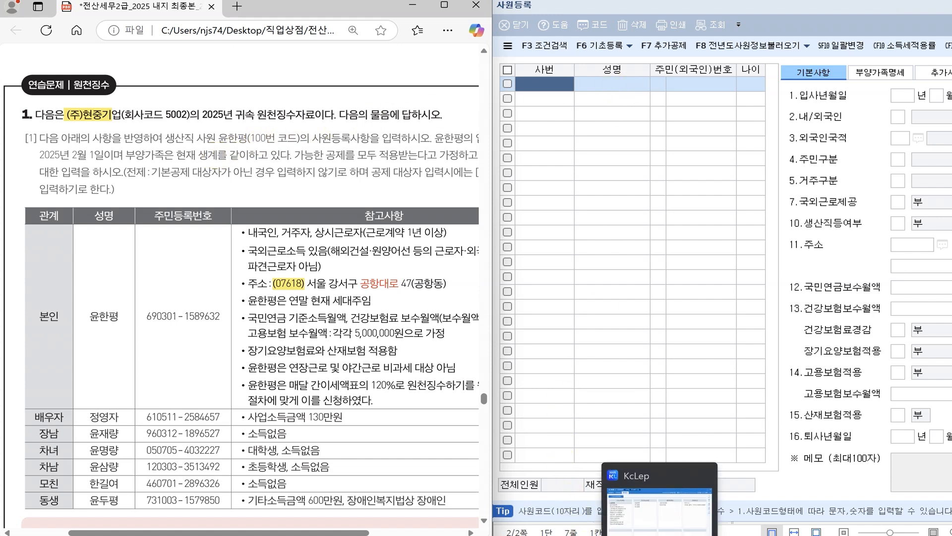
{"action": "left_click", "coordinate": [660, 491]}
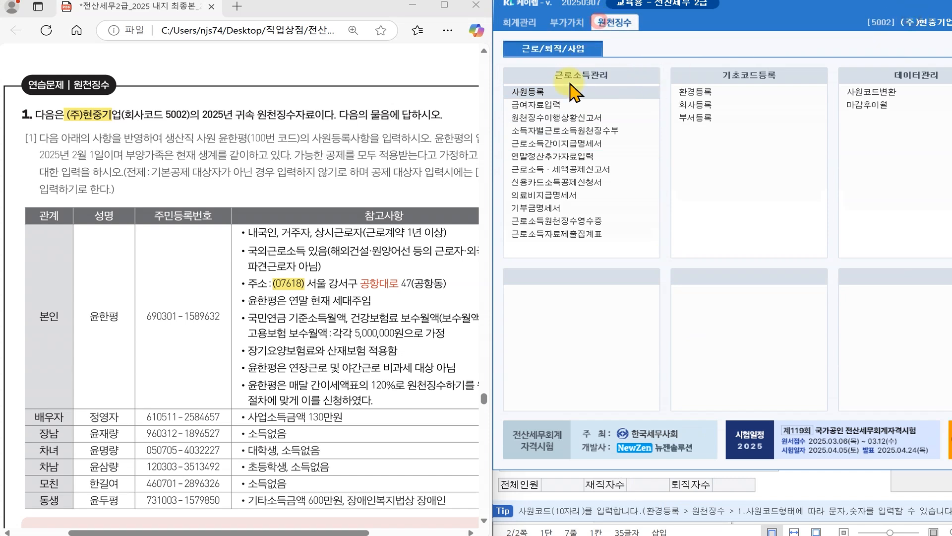
{"action": "left_click", "coordinate": [541, 95]}
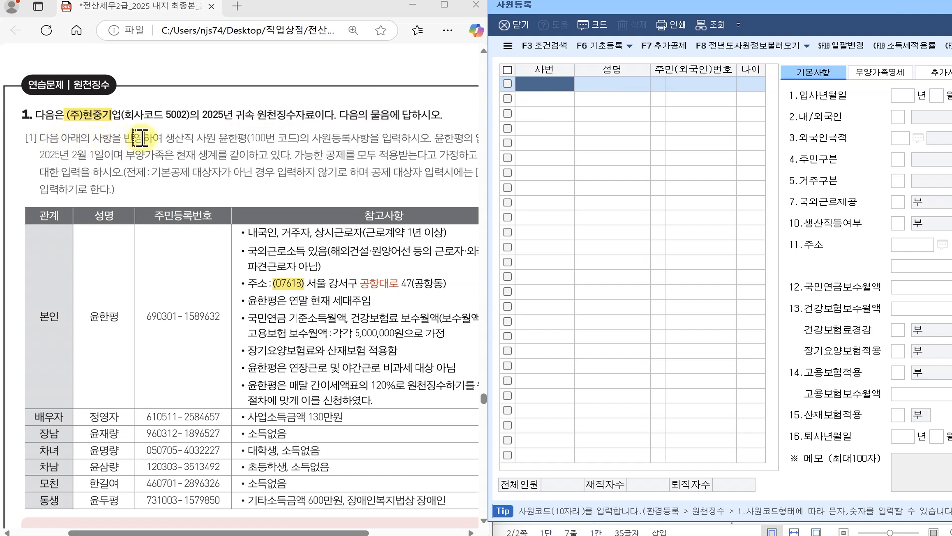
- Highlight 생산직, the employee's 100번 코드 and the hire date 2025년 2월 1일 in the PDF
{"action": "left_click_drag", "start_coordinate": [165, 139], "coordinate": [301, 139]}
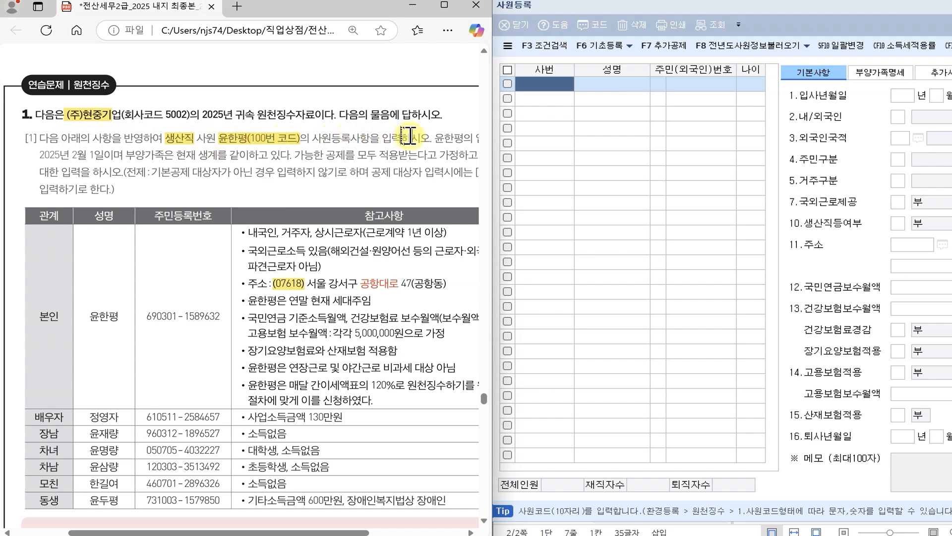
{"action": "left_click_drag", "start_coordinate": [365, 531], "coordinate": [375, 531]}
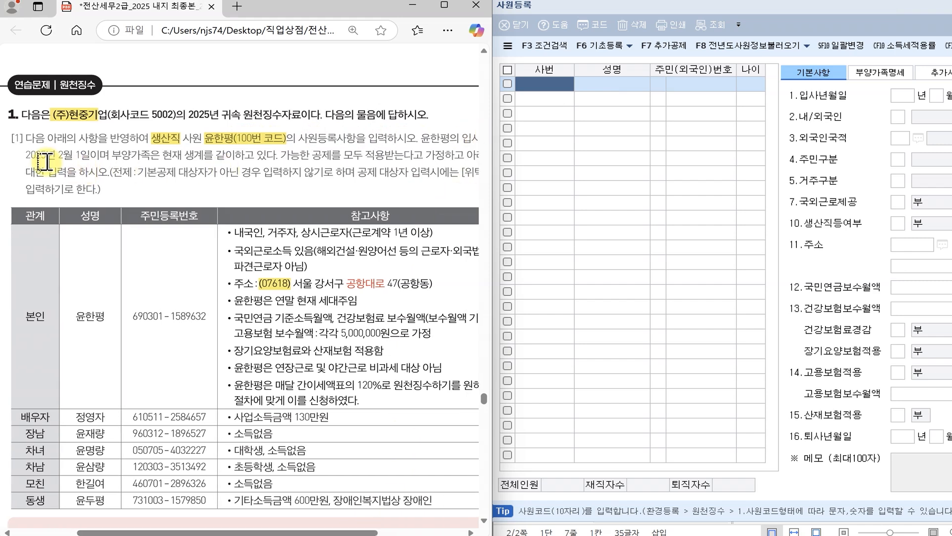
{"action": "left_click_drag", "start_coordinate": [356, 531], "coordinate": [364, 532]}
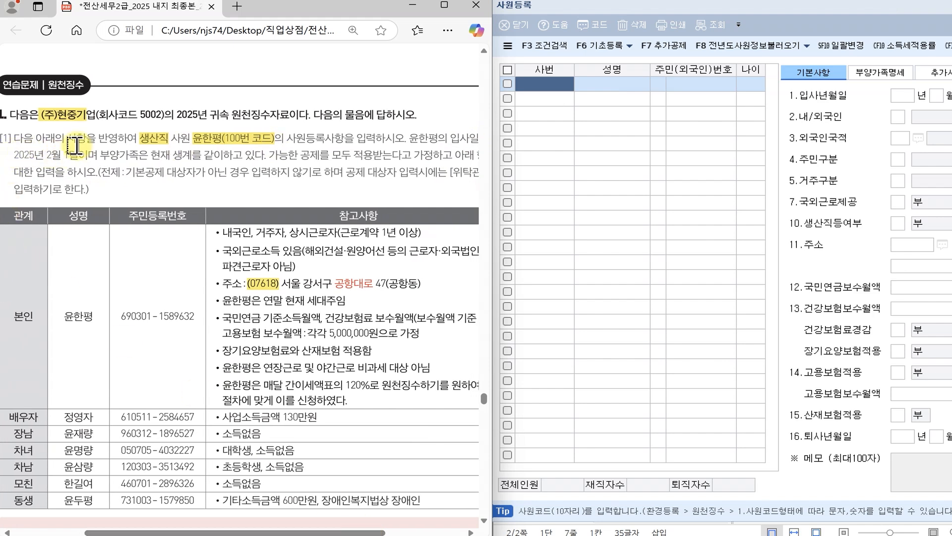
{"action": "left_click_drag", "start_coordinate": [15, 154], "coordinate": [80, 156]}
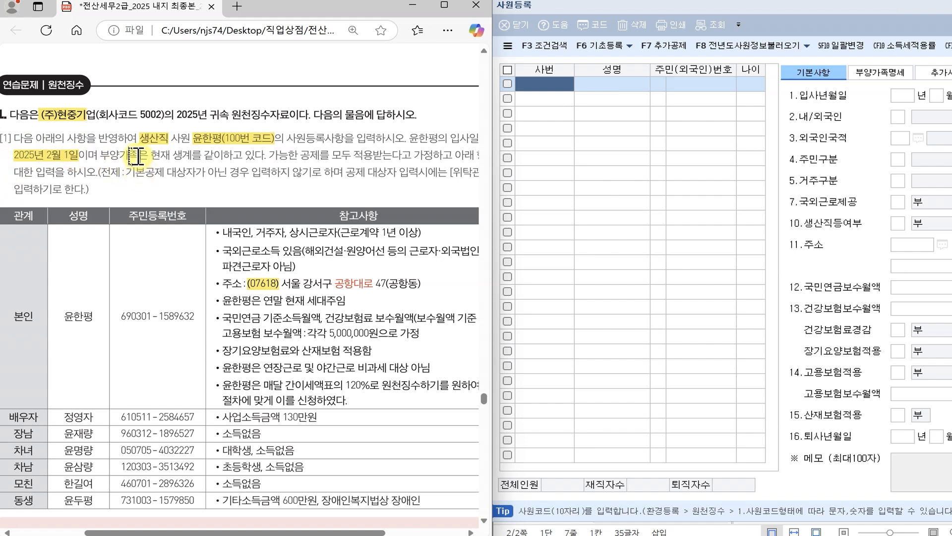
{"action": "left_click", "coordinate": [548, 85]}
- Enter employee code 100 and the employee's name in the first row
{"action": "type", "text": "100"}
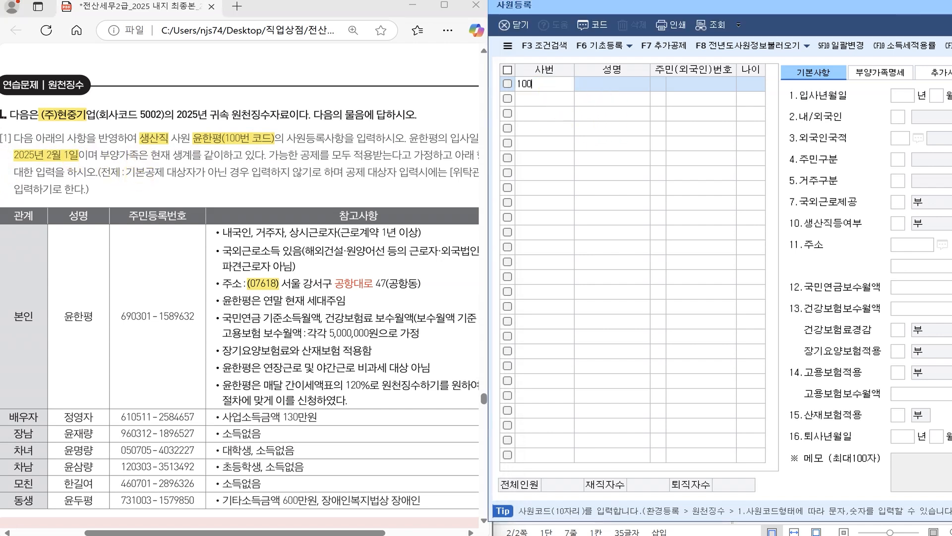
{"action": "key", "text": "Return"}
{"action": "left_click", "coordinate": [590, 90]}
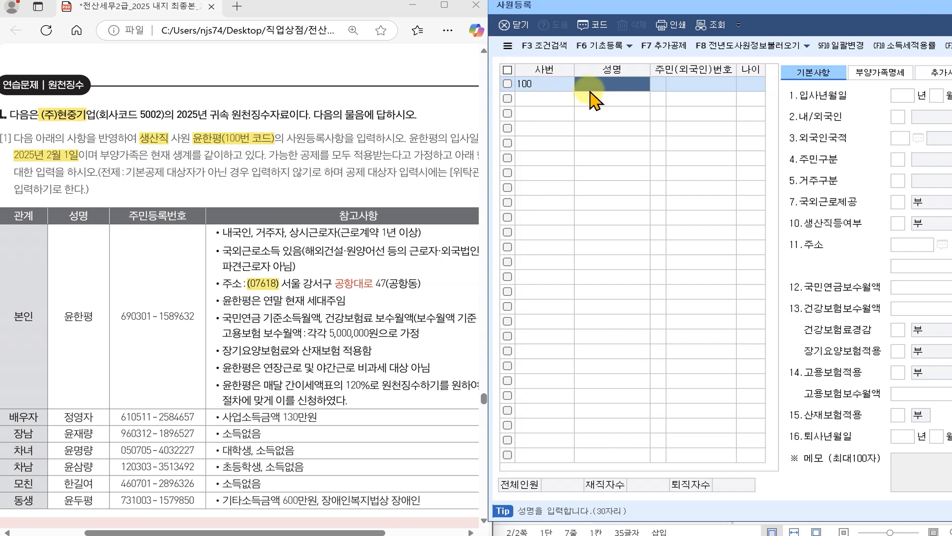
{"action": "type", "text": "db"}
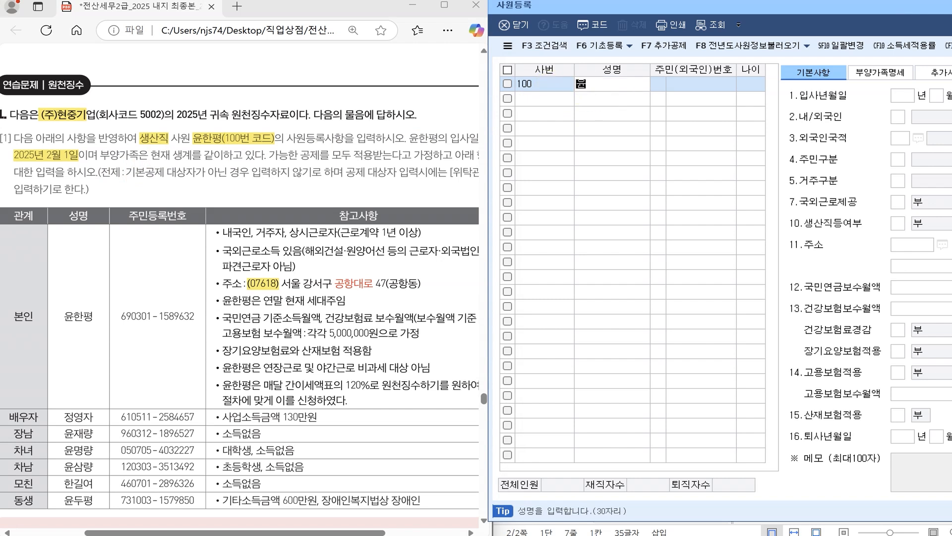
{"action": "key", "text": "Return"}
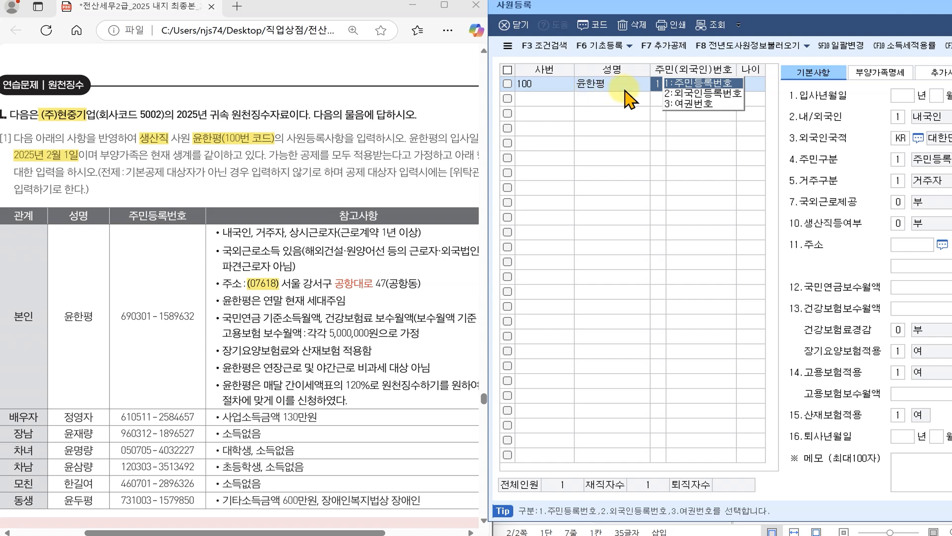
- Choose 1:주민등록번호 and enter the employee's resident registration number, giving age 56
{"action": "left_click", "coordinate": [624, 90]}
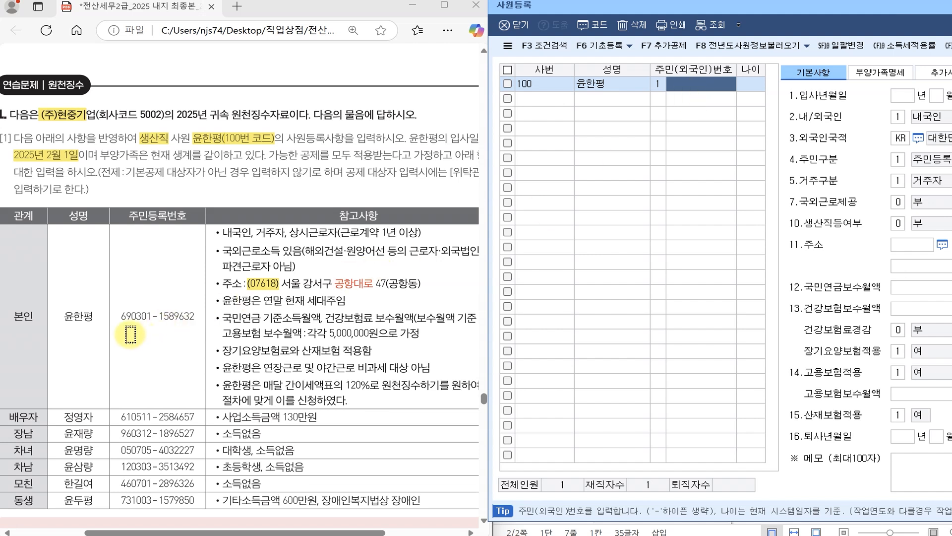
{"action": "left_click_drag", "start_coordinate": [110, 317], "coordinate": [196, 316]}
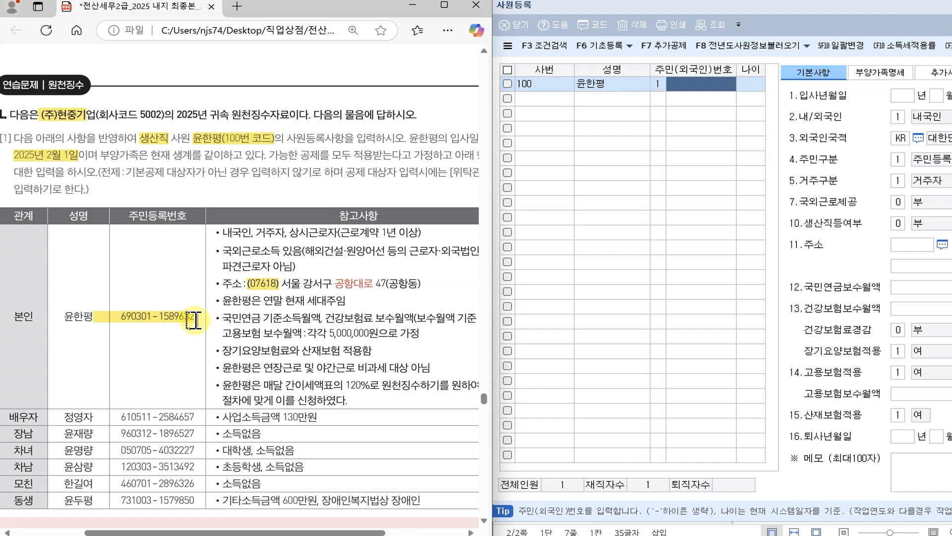
{"action": "left_click", "coordinate": [693, 85]}
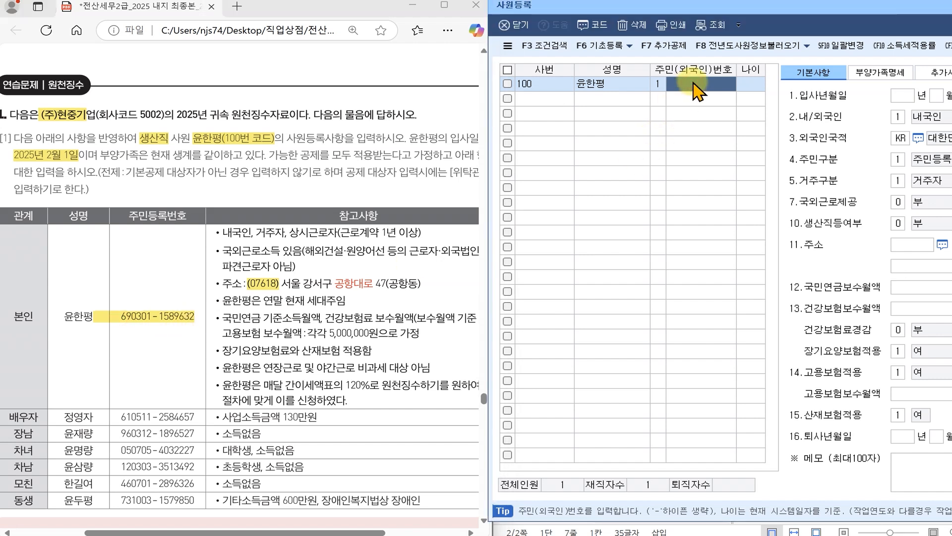
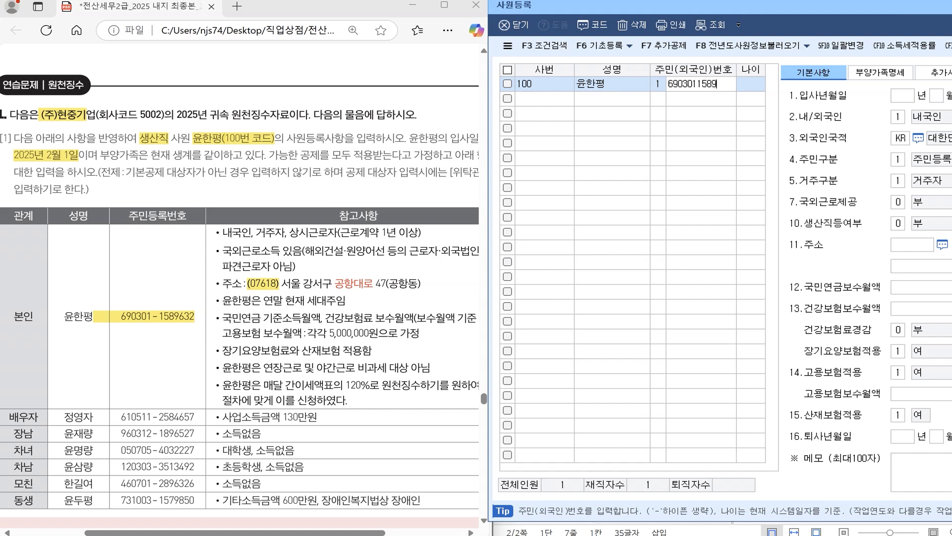
{"action": "key", "text": "Return"}
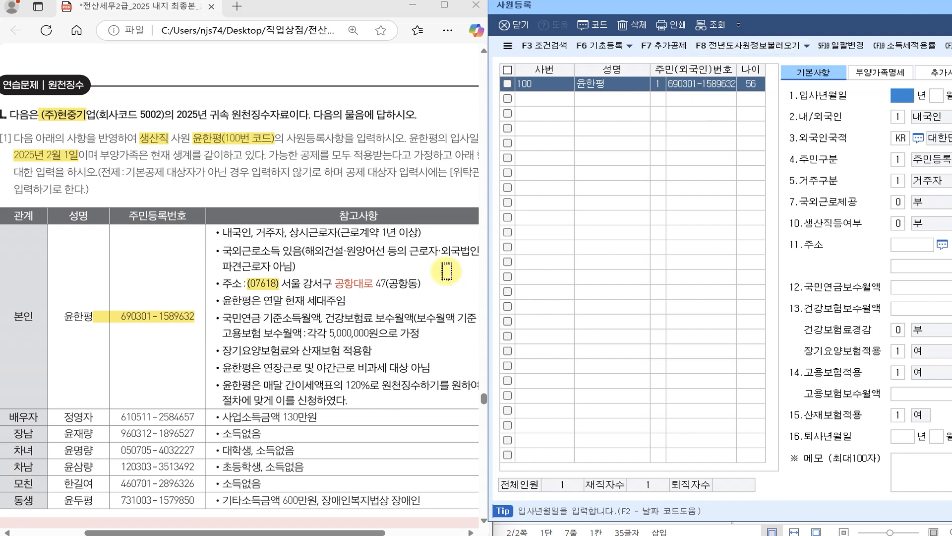
- Set employee 100's hire date to 2025-02-01 and mark them as a domestic resident
{"action": "left_click_drag", "start_coordinate": [779, 7], "coordinate": [698, 10]}
{"action": "left_click", "coordinate": [819, 99]}
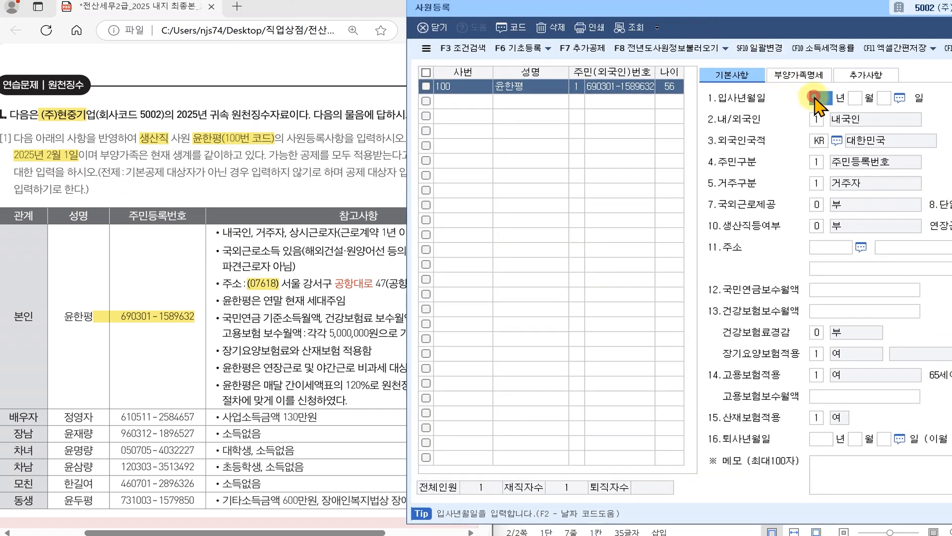
{"action": "type", "text": "2025 년 2 월 1"}
{"action": "key", "text": "Return"}
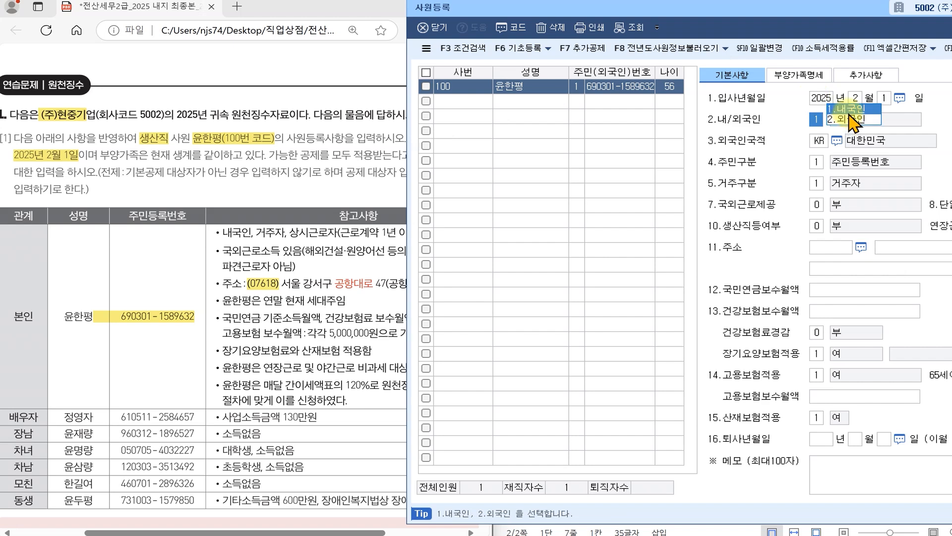
{"action": "left_click", "coordinate": [851, 108]}
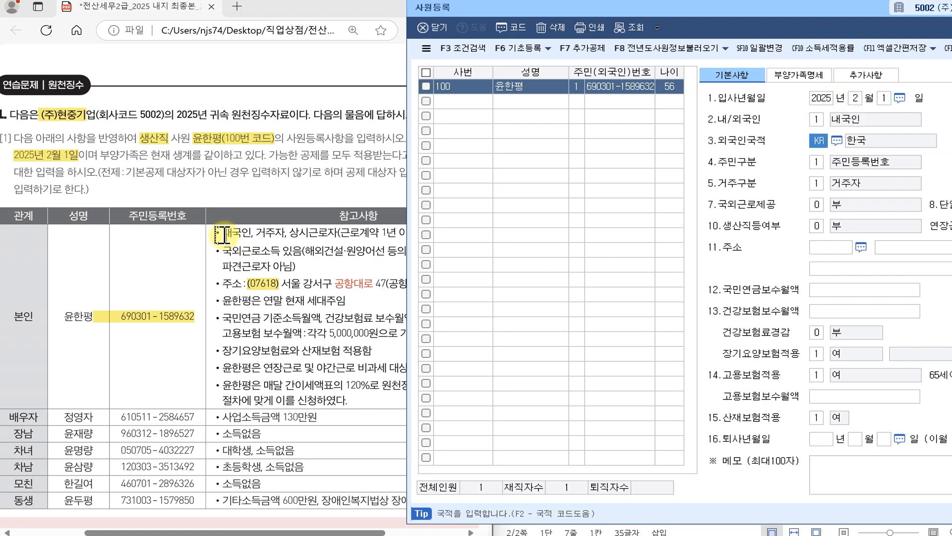
- Set 생산직등여부 to 1 여 after checking the 생산직 note in the PDF
{"action": "left_click", "coordinate": [243, 232]}
{"action": "left_click", "coordinate": [850, 118]}
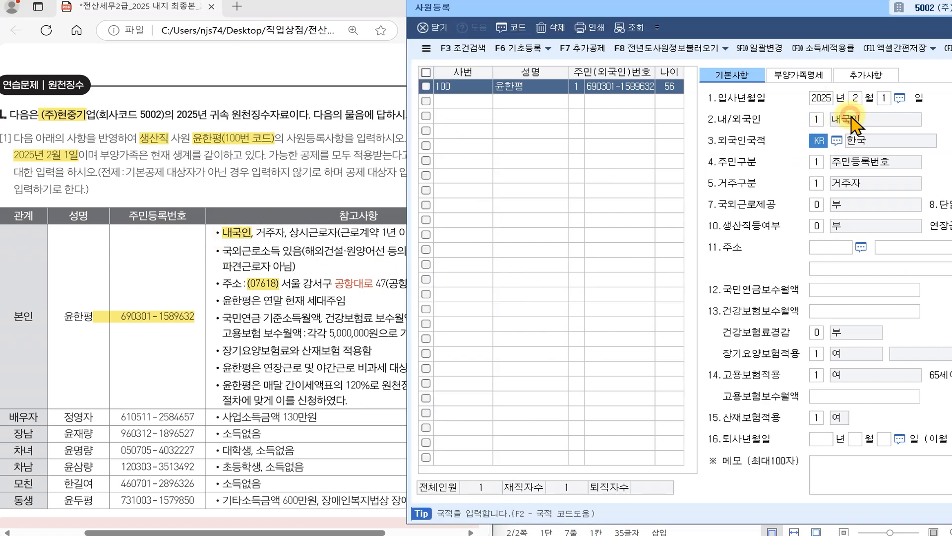
{"action": "left_click", "coordinate": [160, 144]}
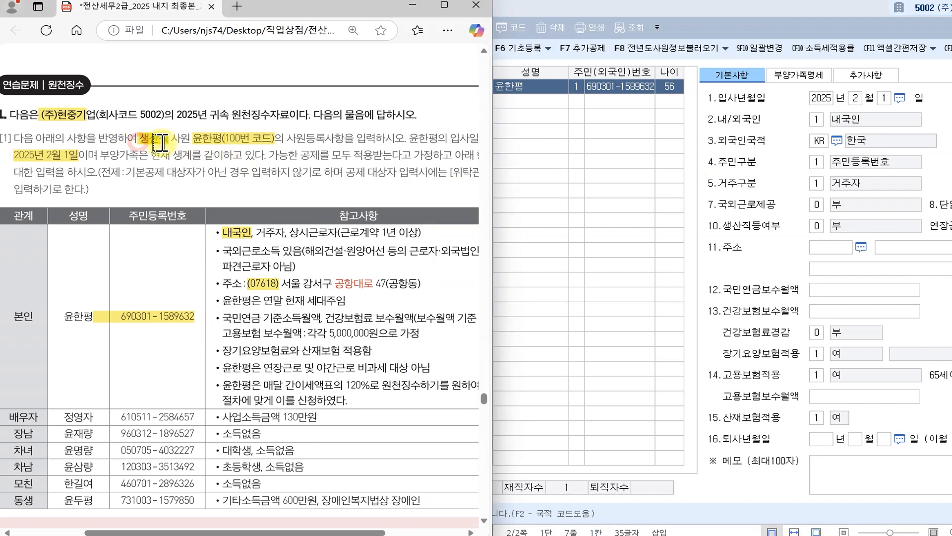
{"action": "left_click", "coordinate": [817, 226]}
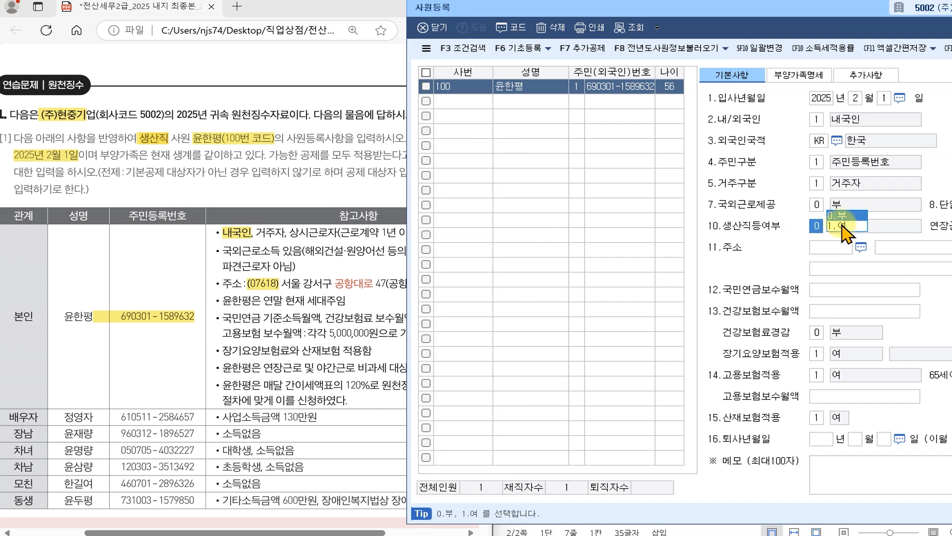
{"action": "left_click", "coordinate": [842, 225]}
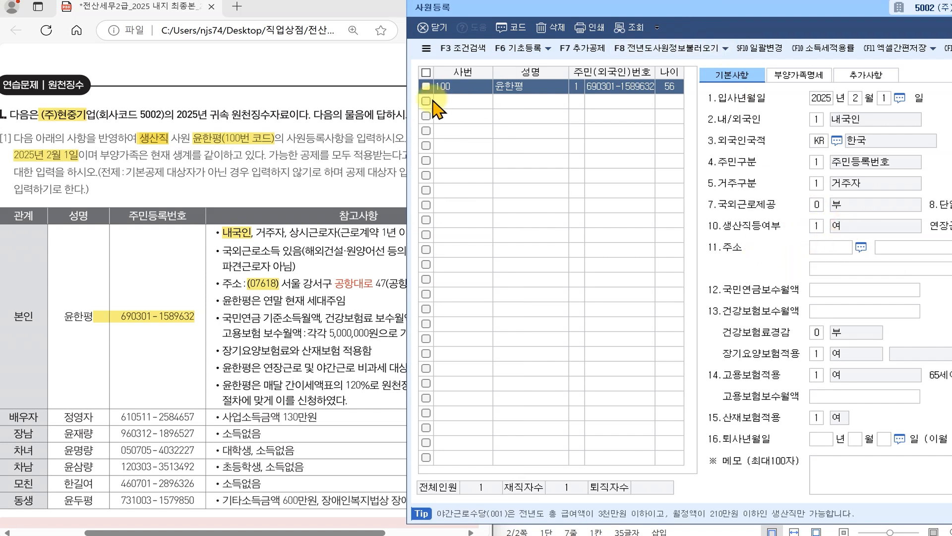
{"action": "left_click", "coordinate": [237, 143]}
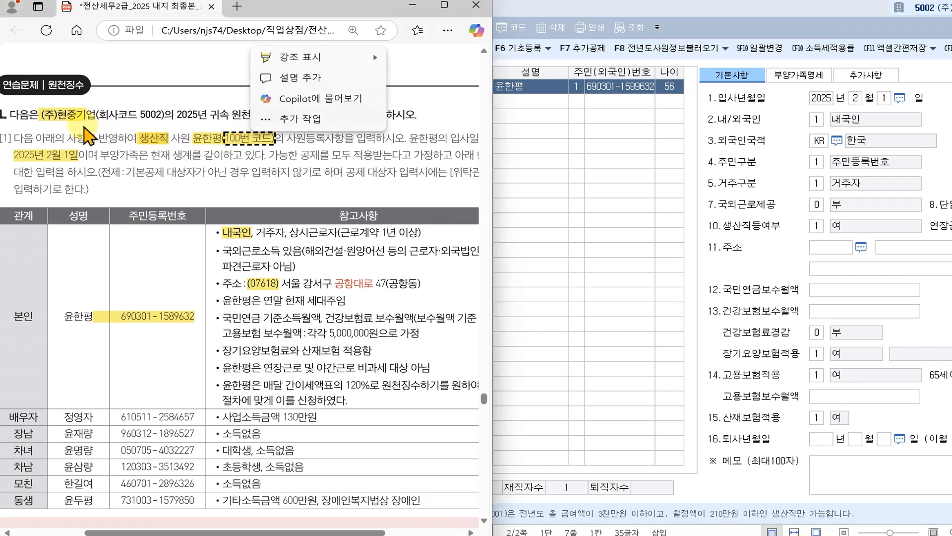
{"action": "left_click", "coordinate": [147, 139]}
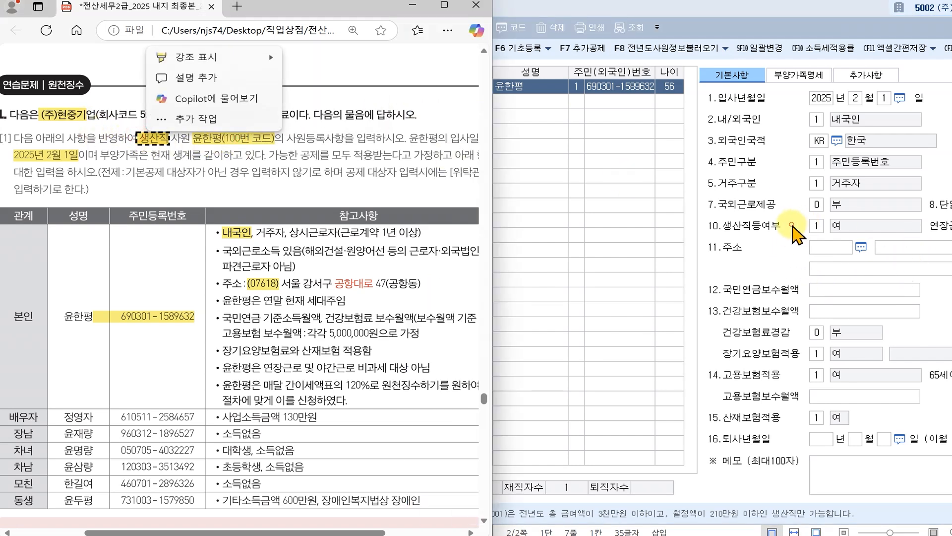
{"action": "left_click", "coordinate": [792, 226]}
- Reselect employee 100 to reload and check the saved 입사년월일 details
{"action": "left_click", "coordinate": [462, 101]}
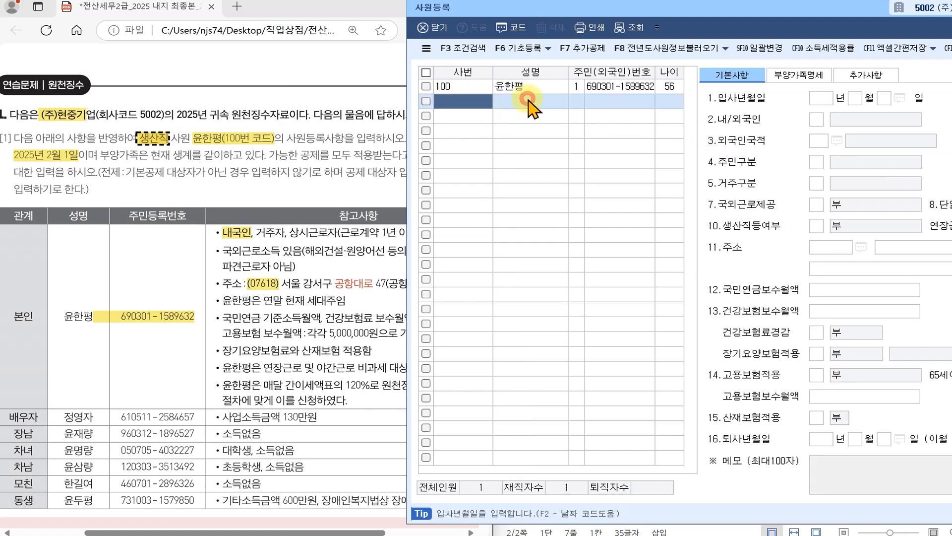
{"action": "left_click", "coordinate": [624, 88]}
{"action": "left_click", "coordinate": [817, 105]}
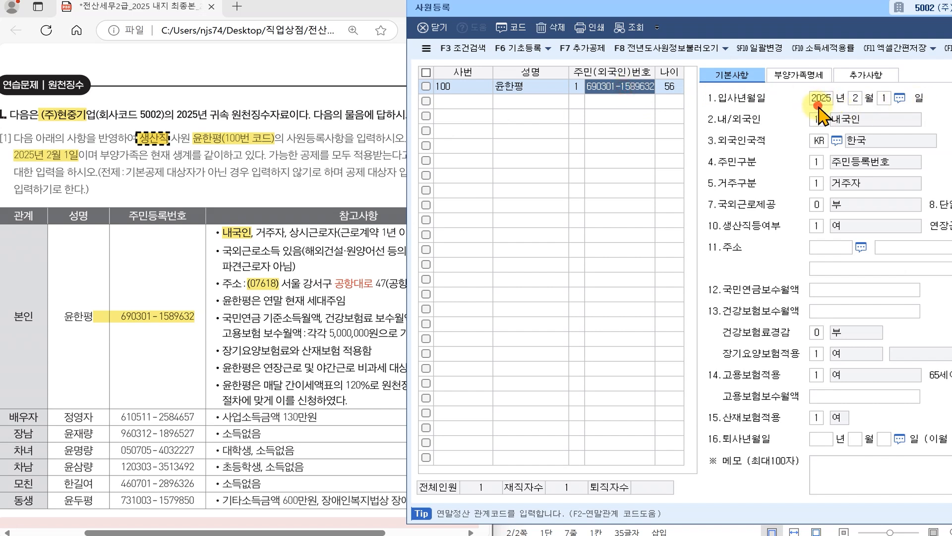
{"action": "left_click", "coordinate": [887, 108]}
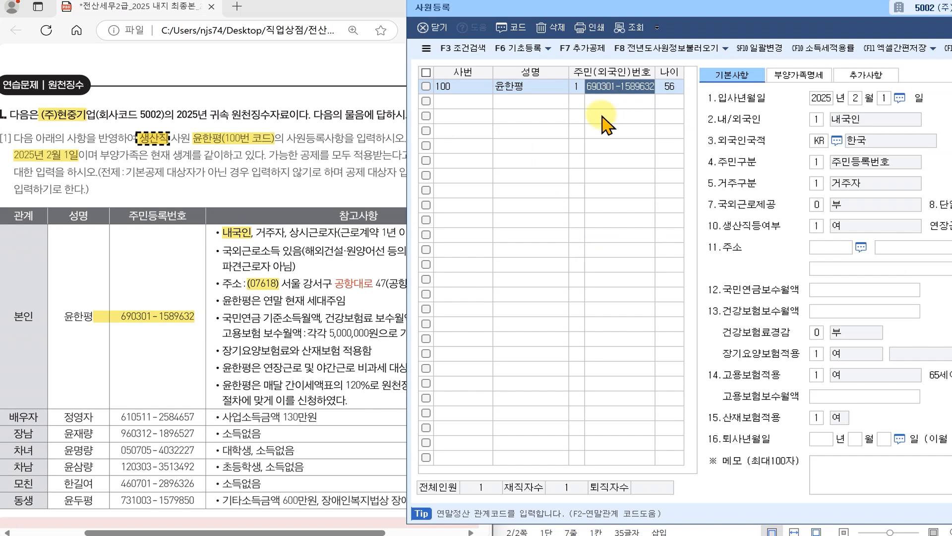
- Highlight the overseas work note and set 7.국외근로제공 to 1 (월 100만원 비과세)
{"action": "left_click_drag", "start_coordinate": [634, 10], "coordinate": [717, 6]}
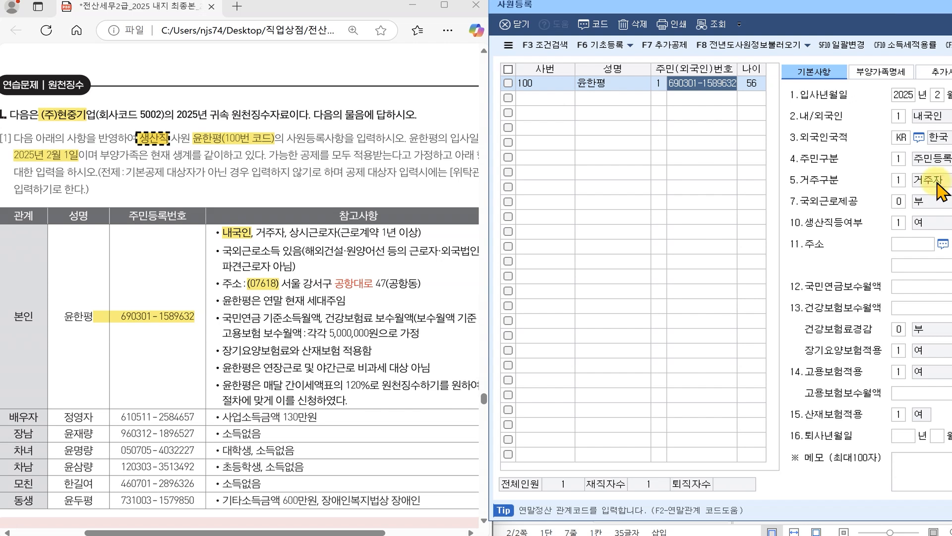
{"action": "left_click_drag", "start_coordinate": [216, 251], "coordinate": [290, 252]}
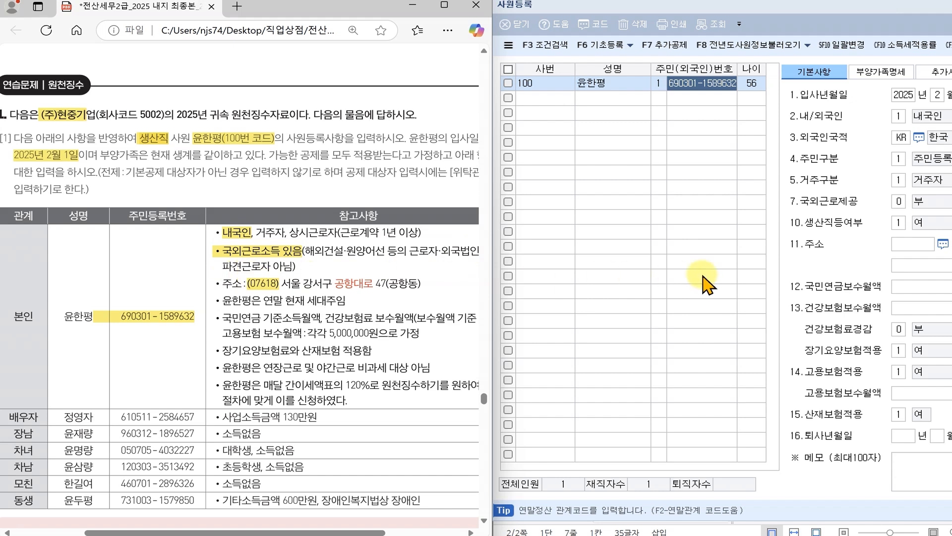
{"action": "left_click", "coordinate": [899, 201]}
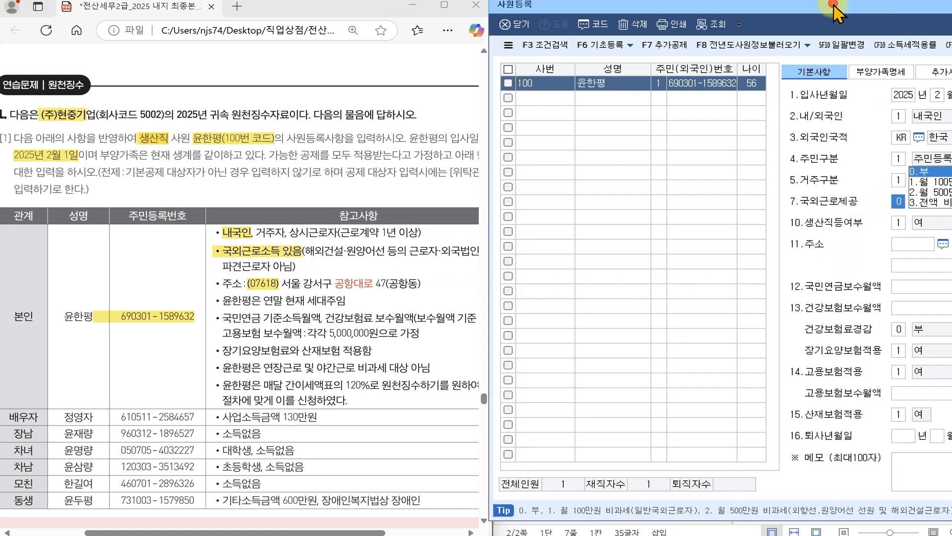
{"action": "left_click_drag", "start_coordinate": [833, 5], "coordinate": [652, 24]}
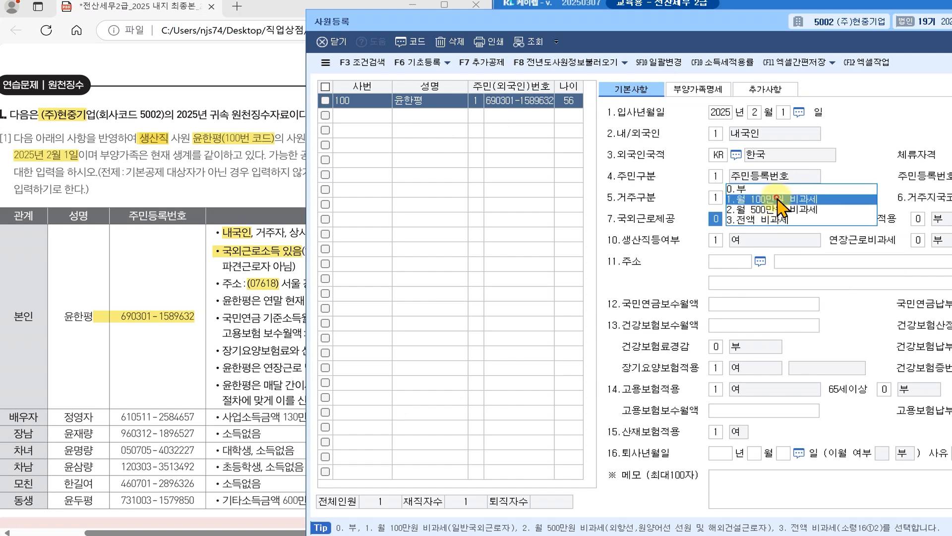
{"action": "left_click", "coordinate": [777, 199]}
- Keep single-rate and foreign-dispatch at 0 부 and set production worker to 1 여
{"action": "left_click_drag", "start_coordinate": [751, 26], "coordinate": [503, 22]}
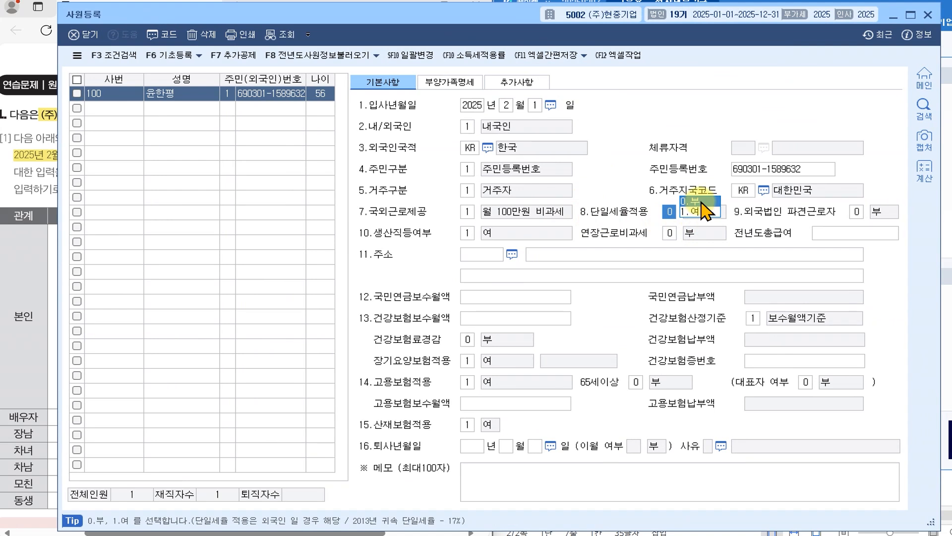
{"action": "key", "text": "Return"}
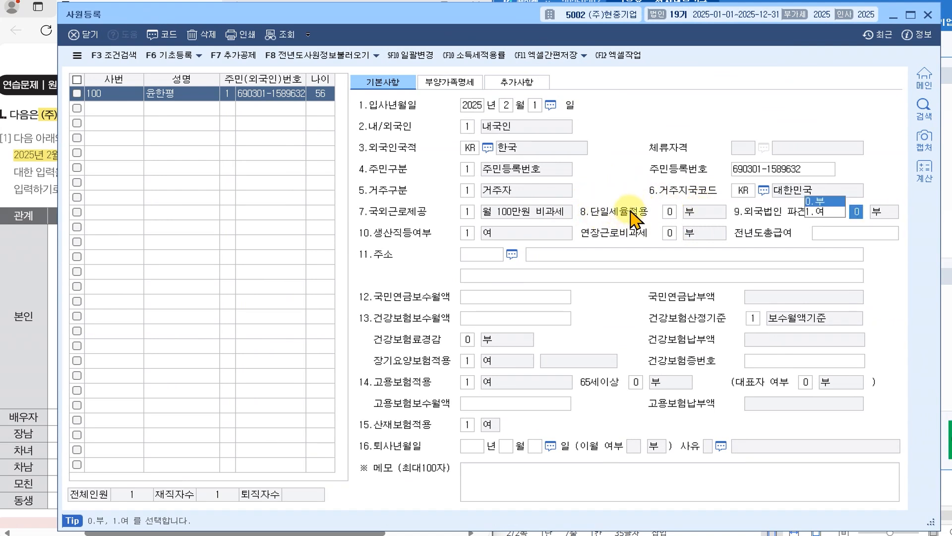
{"action": "left_click", "coordinate": [830, 201]}
{"action": "key", "text": "Return"}
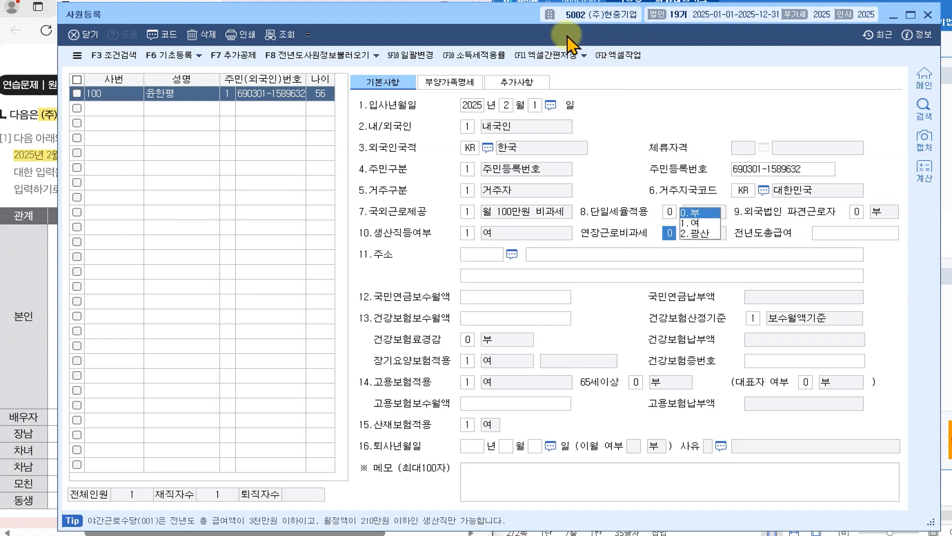
{"action": "left_click_drag", "start_coordinate": [501, 19], "coordinate": [932, 10]}
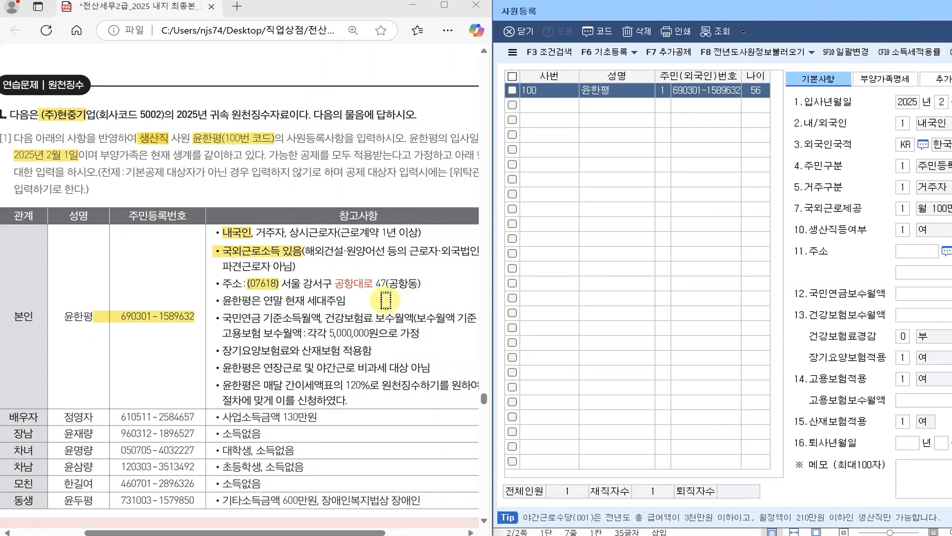
- Scroll the exercise PDF to bring employee 100's address note into view
{"action": "scroll", "coordinate": [278, 297], "scroll_direction": "down", "scroll_amount": 1}
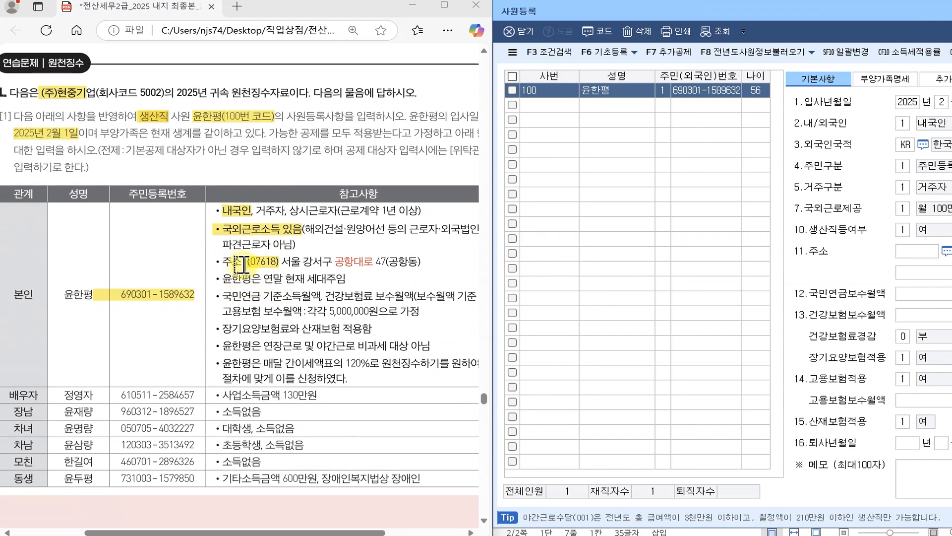
{"action": "left_click", "coordinate": [220, 261]}
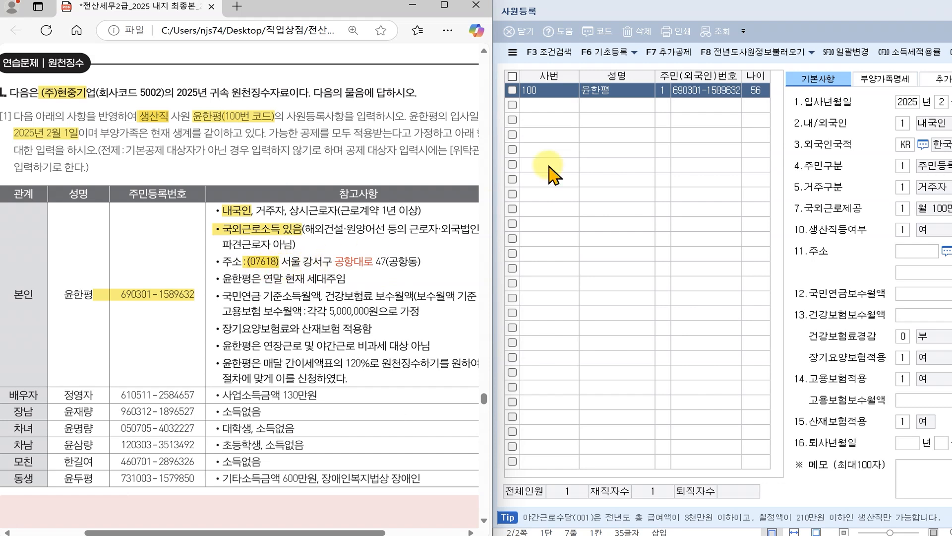
- Open the 11.주소 postcode search and look up the employee's postcode
{"action": "left_click", "coordinate": [695, 16]}
{"action": "left_click_drag", "start_coordinate": [694, 16], "coordinate": [460, 20]}
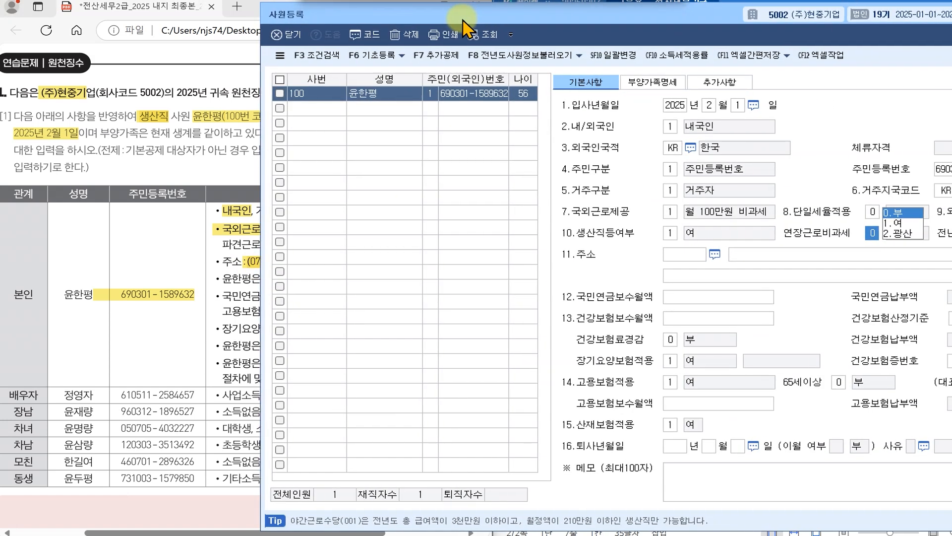
{"action": "left_click", "coordinate": [679, 258]}
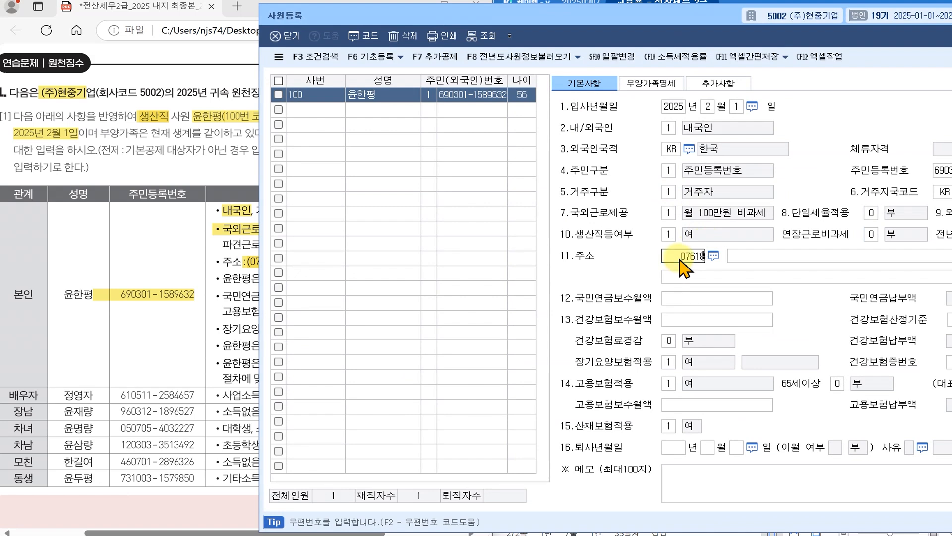
{"action": "key", "text": "Return"}
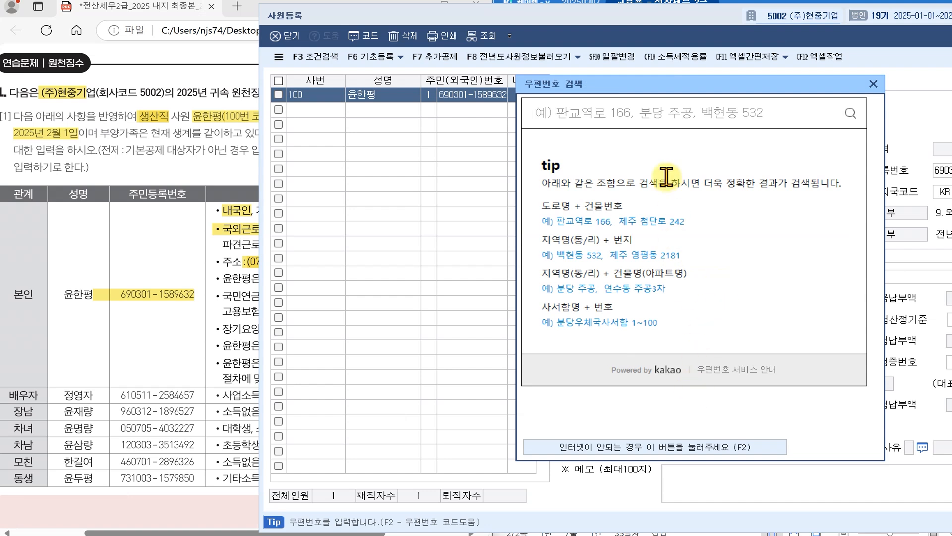
{"action": "left_click", "coordinate": [627, 116]}
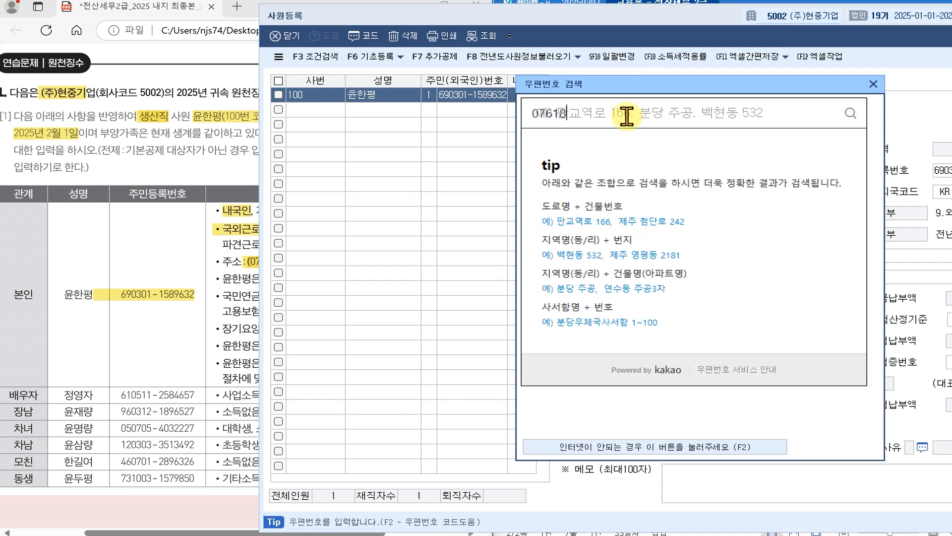
{"action": "type", "text": "07618"}
{"action": "key", "text": "Return"}
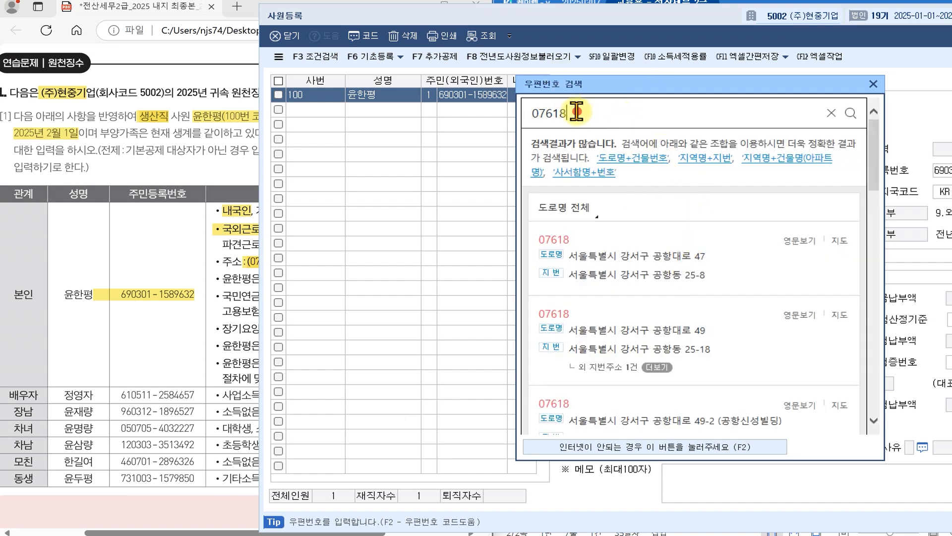
- Search the employee's road-name address and pick the matching result to fill in the address
{"action": "left_click_drag", "start_coordinate": [577, 113], "coordinate": [527, 113]}
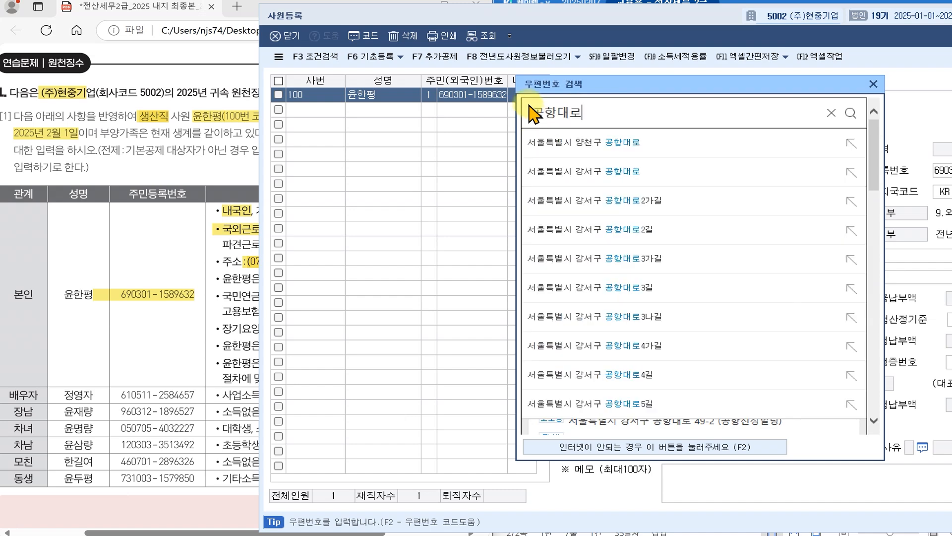
{"action": "key", "text": "Return"}
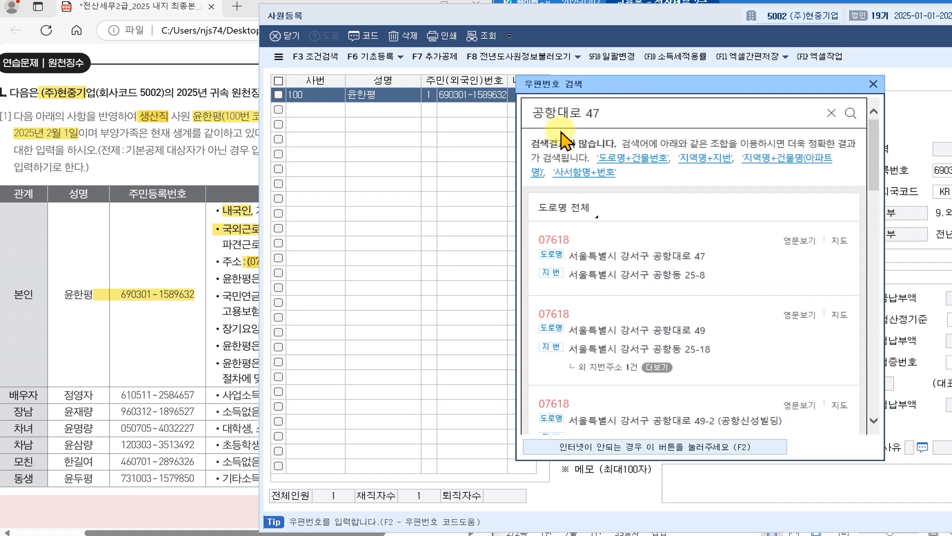
{"action": "left_click", "coordinate": [676, 256]}
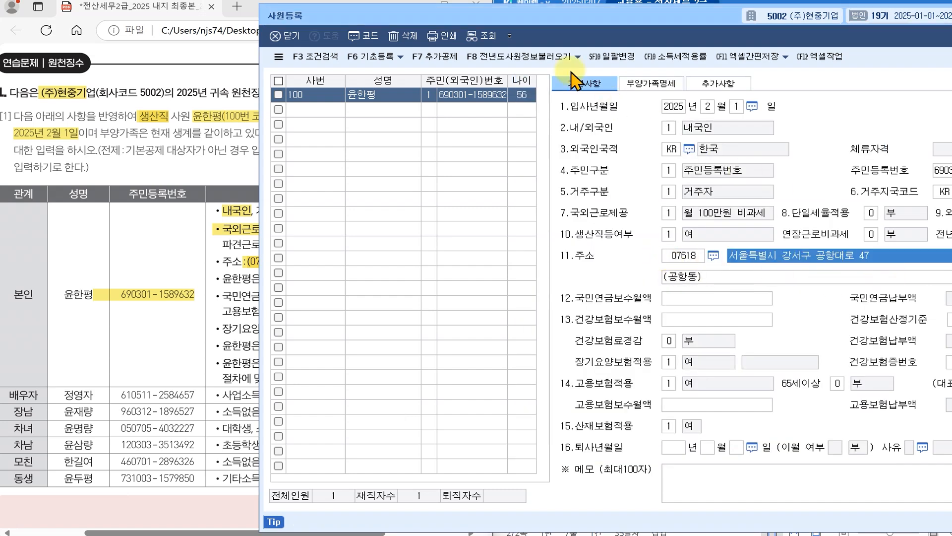
{"action": "left_click_drag", "start_coordinate": [500, 20], "coordinate": [683, 8]}
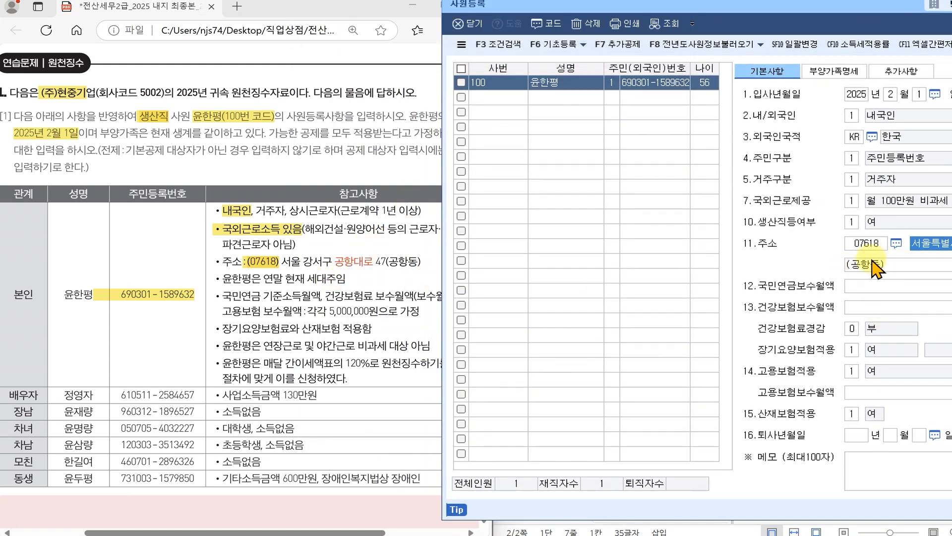
- Highlight the 세대주 note and the 각각 5,000,000원 monthly pay amounts in the PDF
{"action": "left_click_drag", "start_coordinate": [766, 13], "coordinate": [540, 23]}
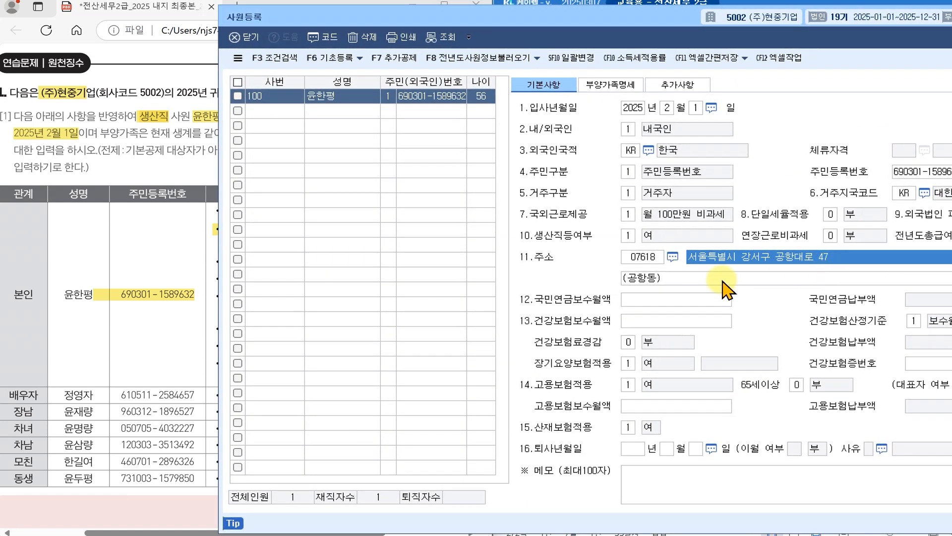
{"action": "left_click_drag", "start_coordinate": [639, 23], "coordinate": [916, 14]}
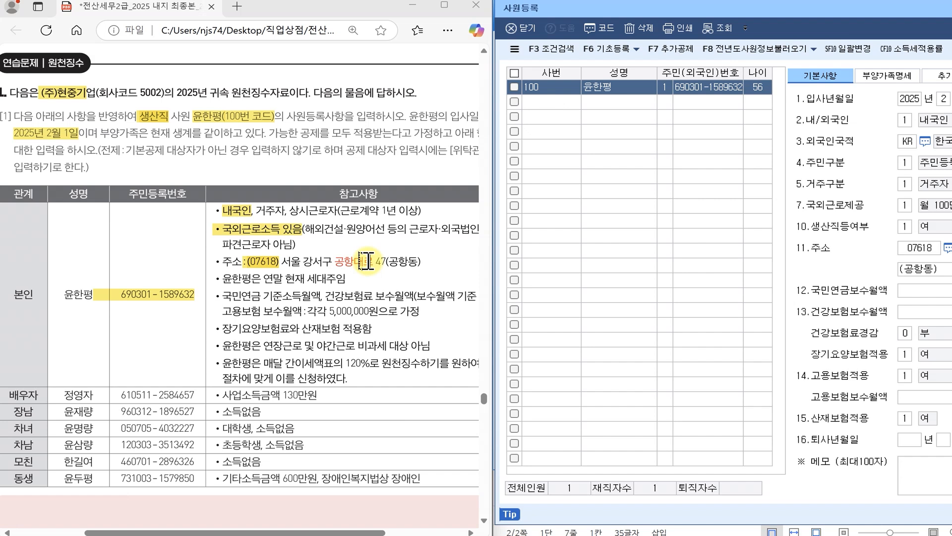
{"action": "scroll", "coordinate": [366, 260], "scroll_direction": "down", "scroll_amount": 1}
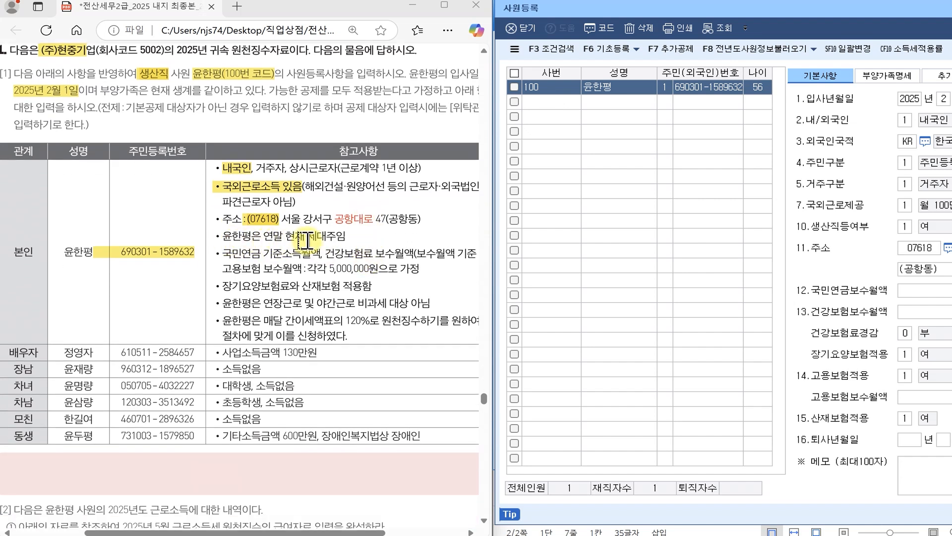
{"action": "left_click_drag", "start_coordinate": [306, 238], "coordinate": [331, 238]}
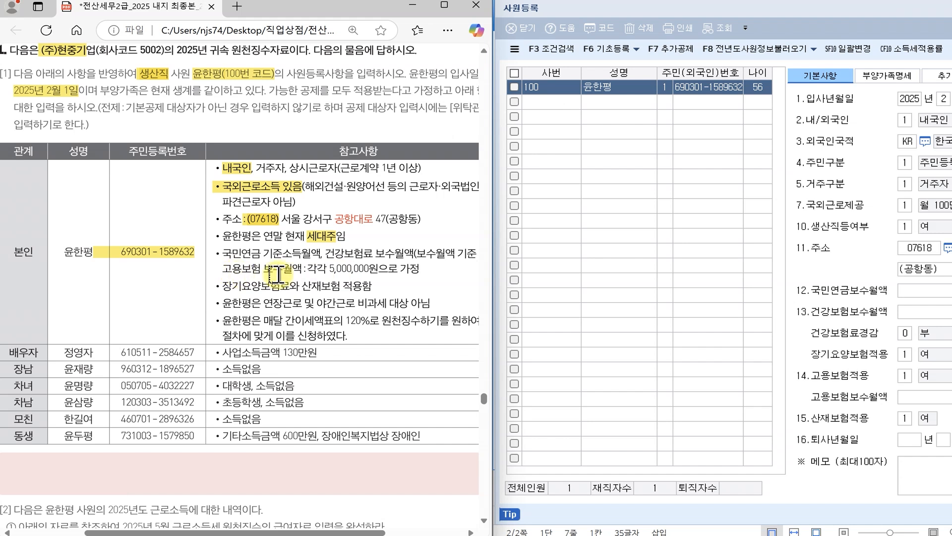
{"action": "left_click_drag", "start_coordinate": [301, 269], "coordinate": [378, 269]}
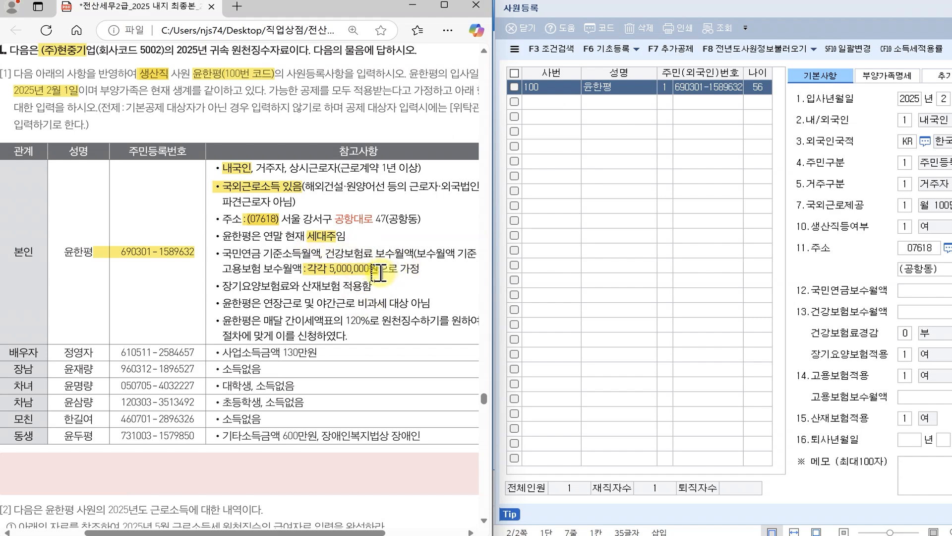
{"action": "left_click_drag", "start_coordinate": [682, 9], "coordinate": [203, 24]}
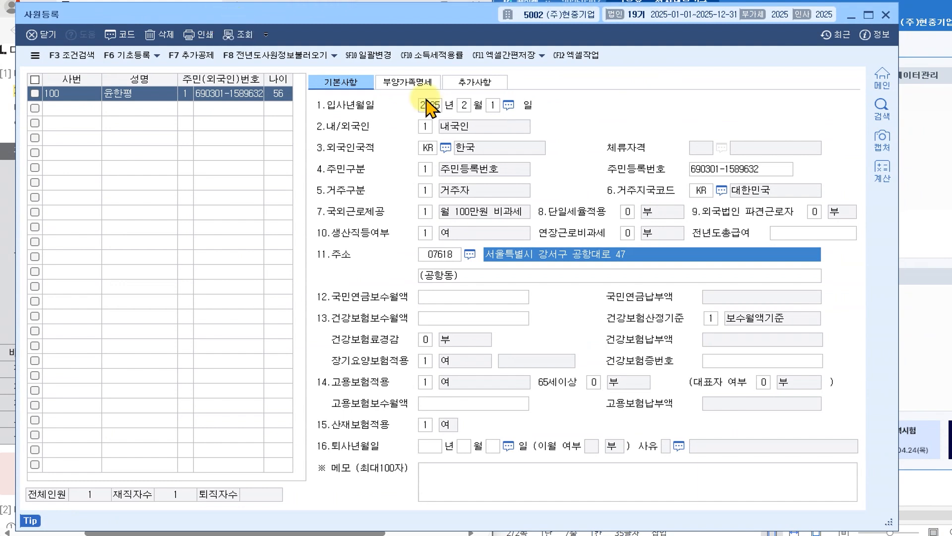
{"action": "left_click", "coordinate": [408, 89]}
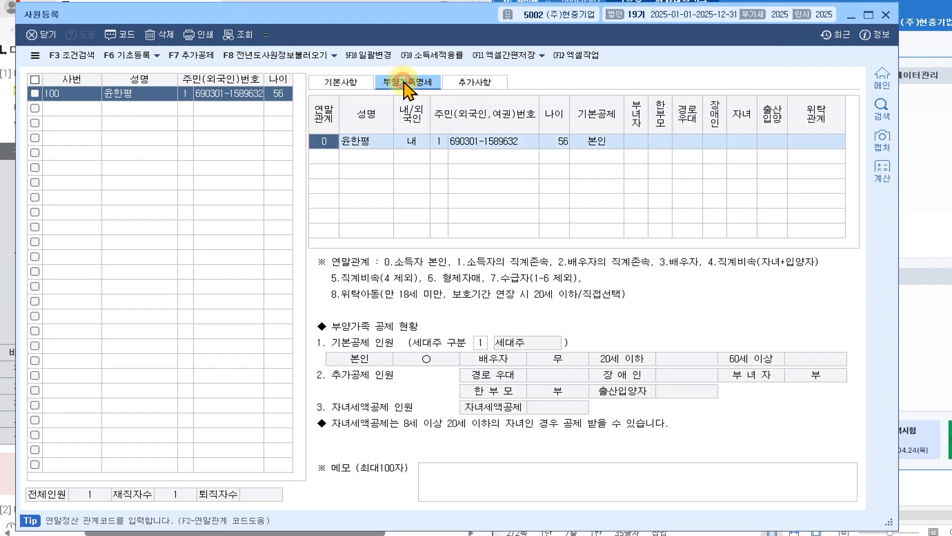
- Set employee 100's 세대주 구분 to 1.세대주, then return to 기본사항
{"action": "left_click", "coordinate": [481, 343]}
{"action": "key", "text": "Return"}
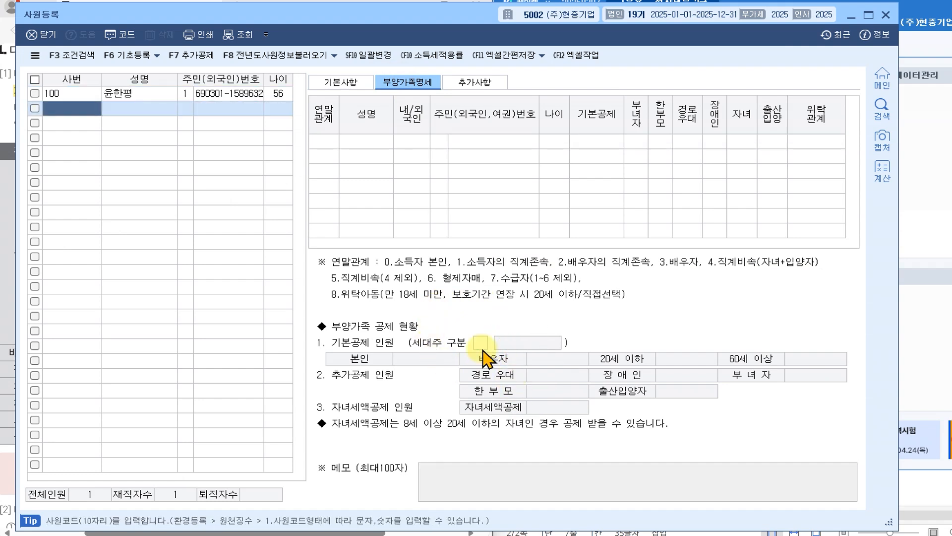
{"action": "left_click", "coordinate": [263, 95]}
{"action": "left_click", "coordinate": [480, 342]}
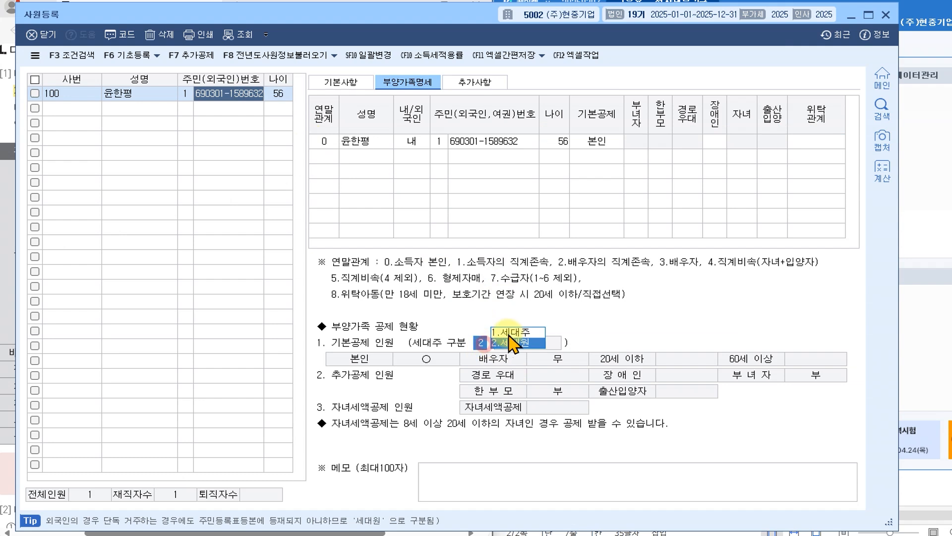
{"action": "left_click", "coordinate": [509, 330]}
{"action": "left_click", "coordinate": [211, 94]}
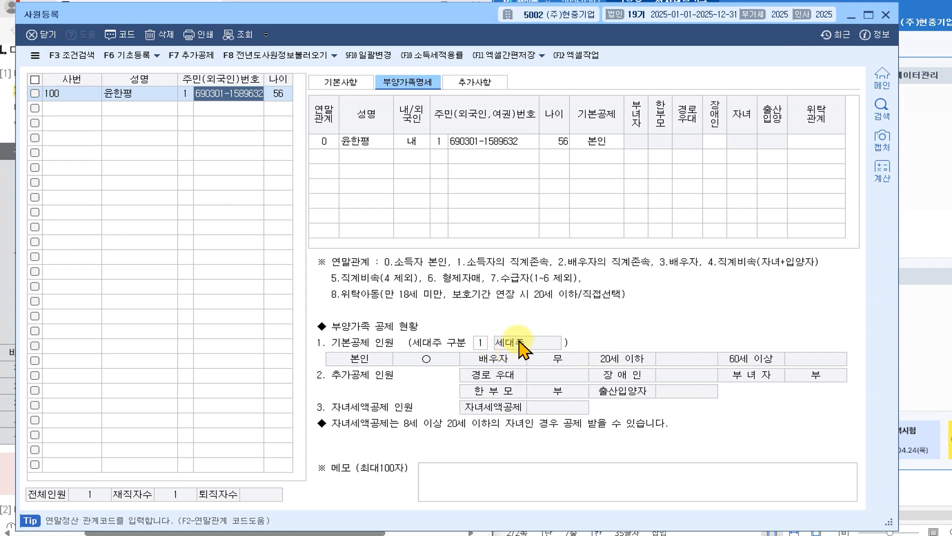
{"action": "left_click", "coordinate": [358, 85]}
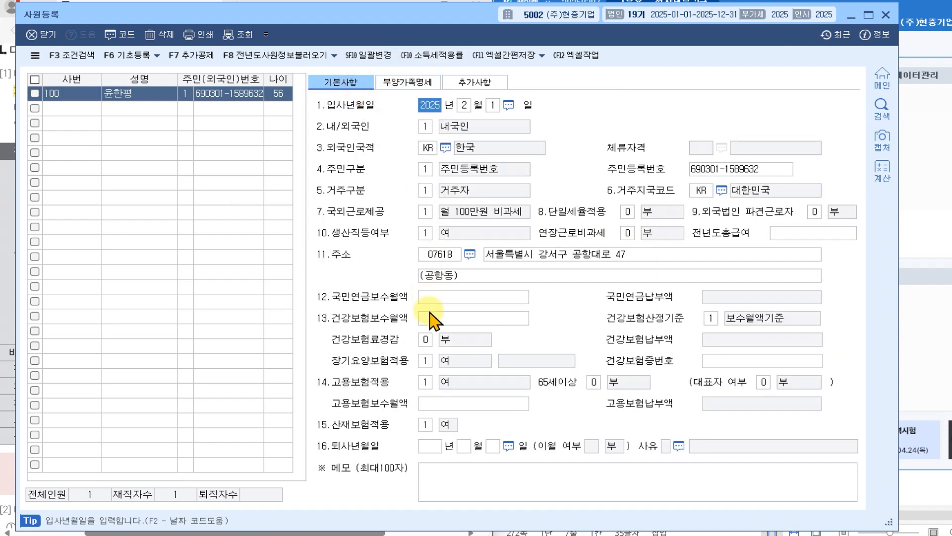
- Enter 5,000,000 monthly pay for pension, health and employment insurance, with 고용·산재보험 at 1 여
{"action": "left_click", "coordinate": [454, 296]}
{"action": "type", "text": "3"}
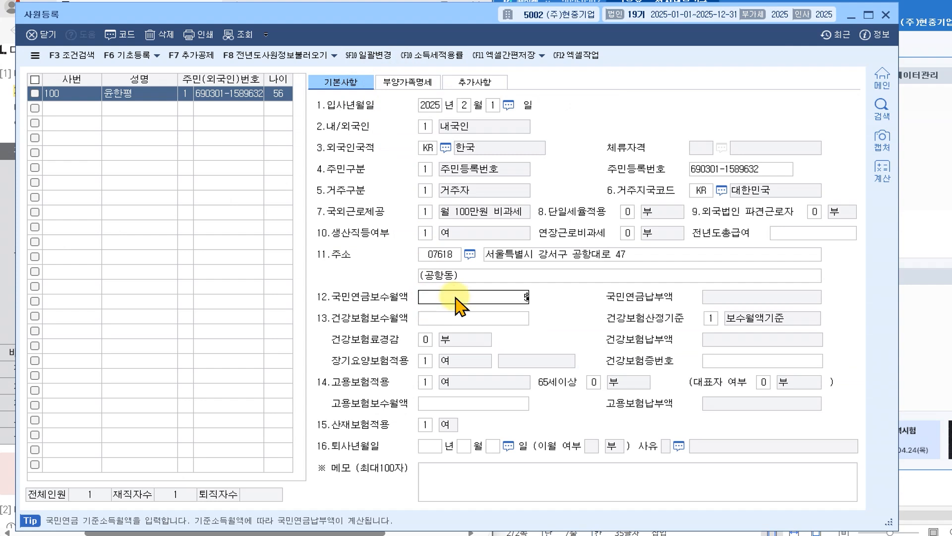
{"action": "key", "text": "Return"}
{"action": "left_click", "coordinate": [462, 318]}
{"action": "type", "text": "5,000,000"}
{"action": "key", "text": "Return"}
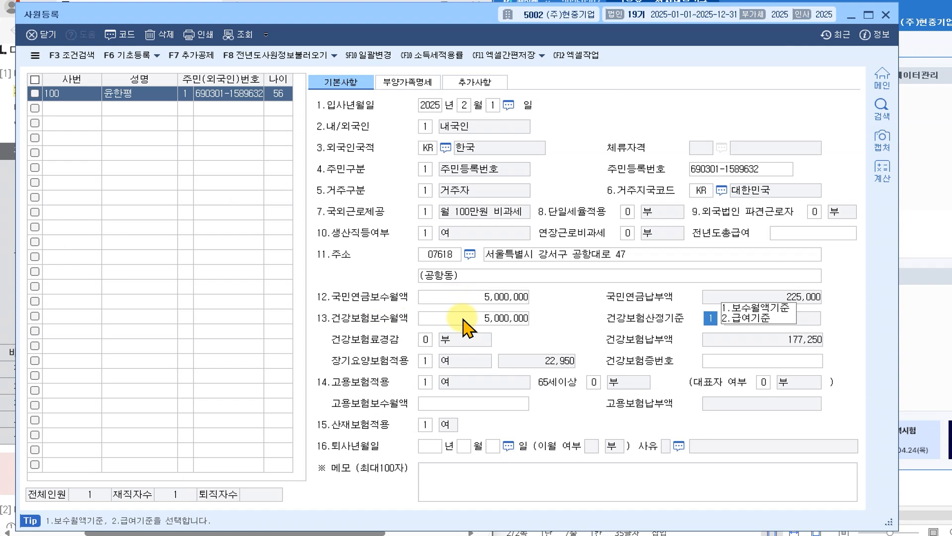
{"action": "key", "text": "Return"}
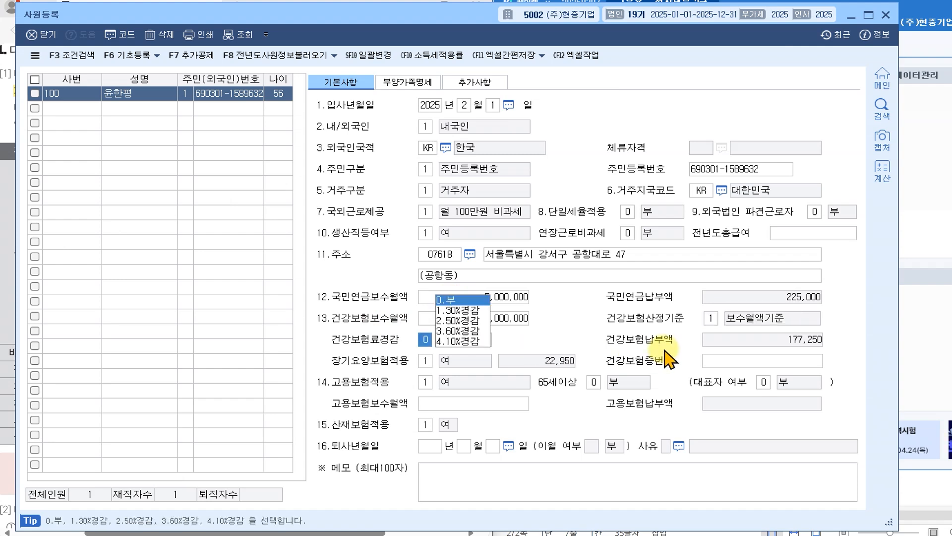
{"action": "key", "text": "Return"}
{"action": "key", "text": "Return"}
{"action": "key", "text": "Return"}
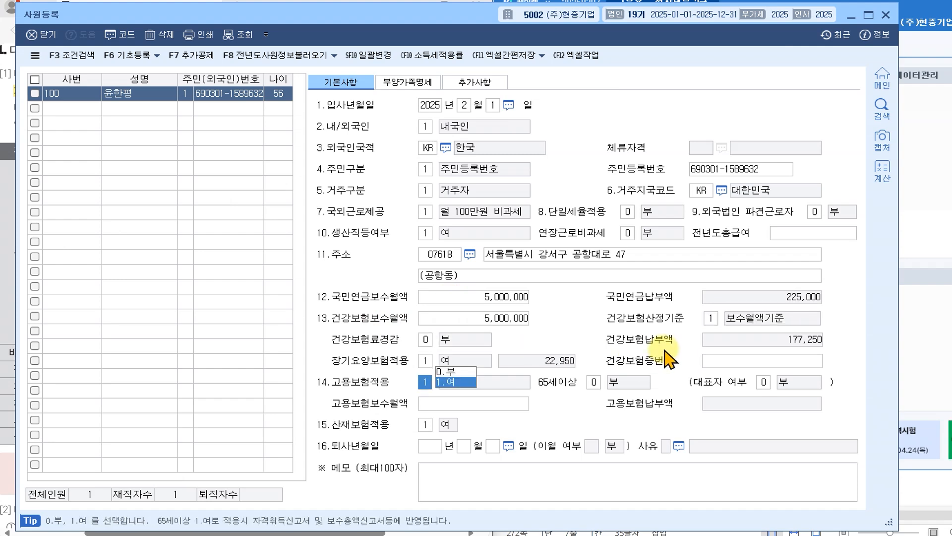
{"action": "left_click", "coordinate": [456, 404]}
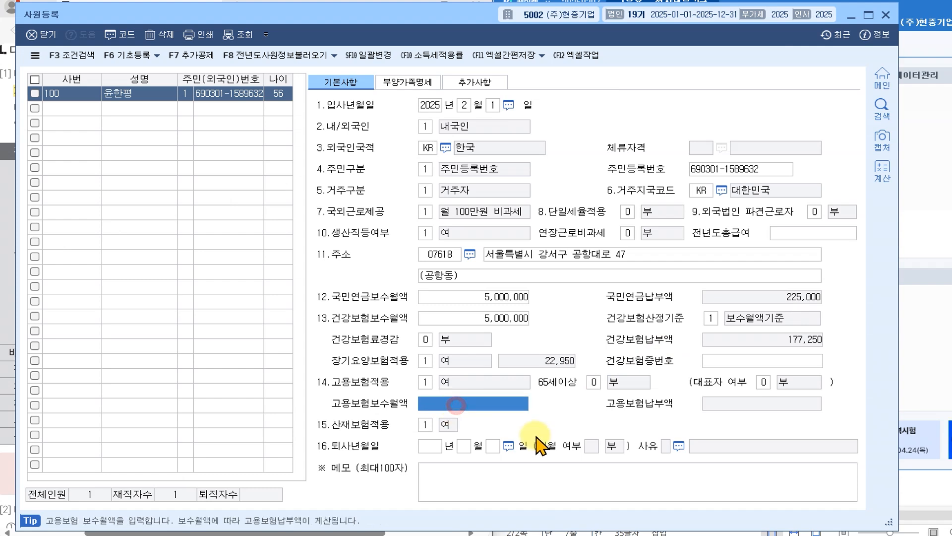
{"action": "key", "text": "Return"}
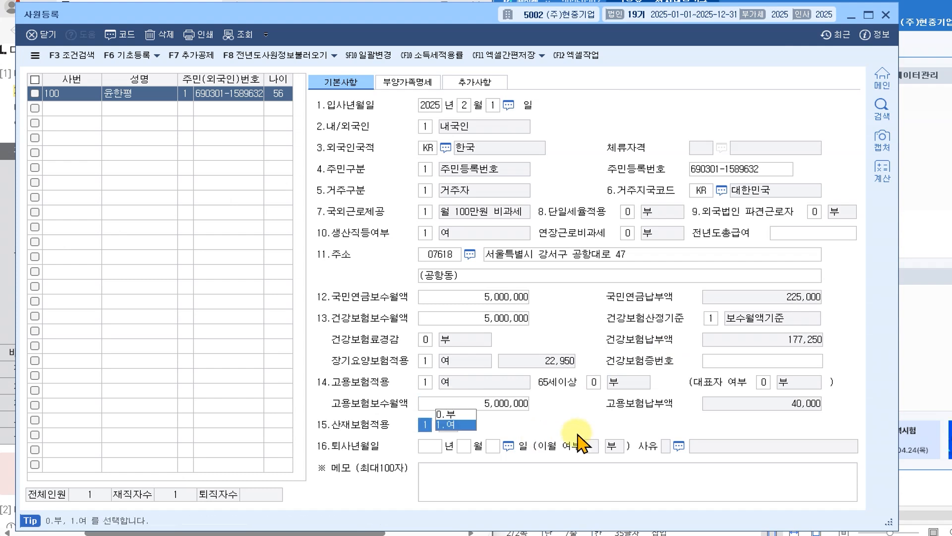
{"action": "key", "text": "Return"}
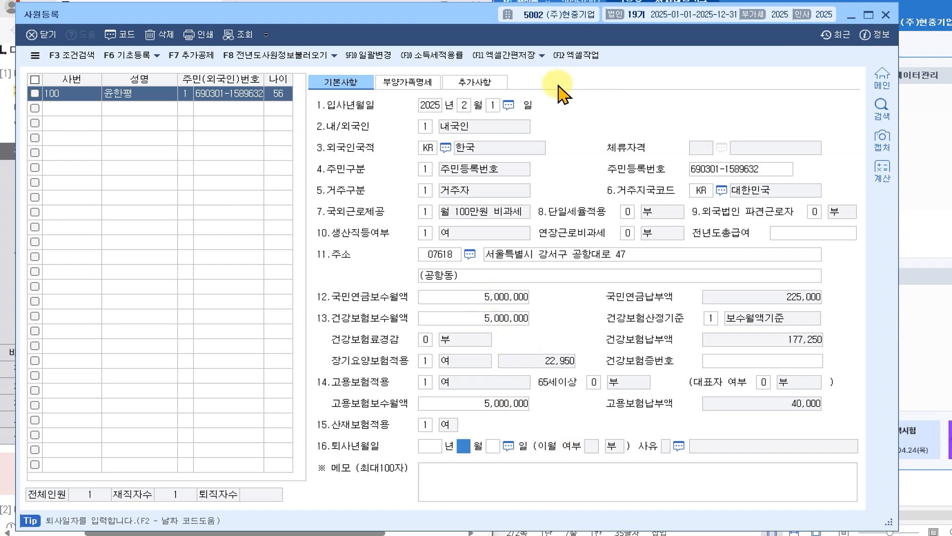
- Highlight the long-term care/industrial insurance note and the overtime non-taxable note in the PDF
{"action": "left_click_drag", "start_coordinate": [108, 9], "coordinate": [588, 11]}
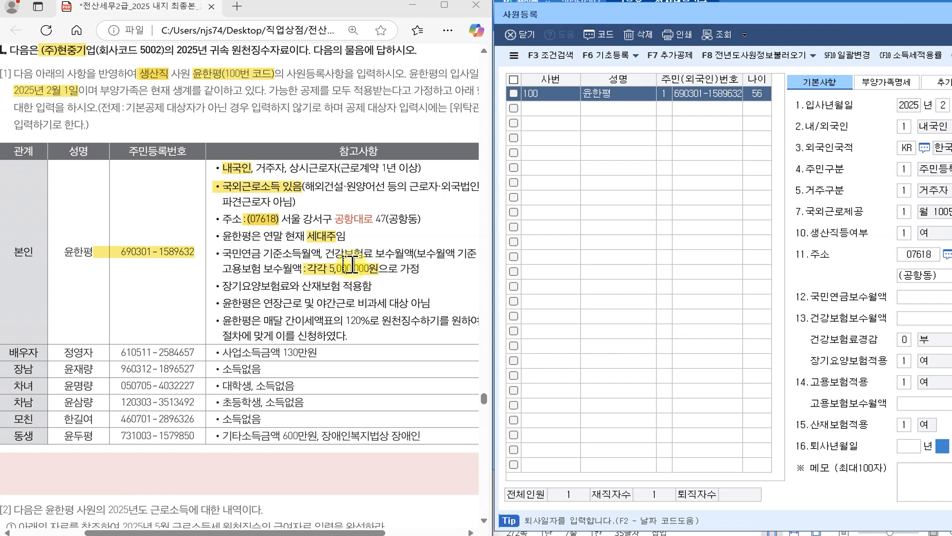
{"action": "left_click_drag", "start_coordinate": [219, 286], "coordinate": [367, 286]}
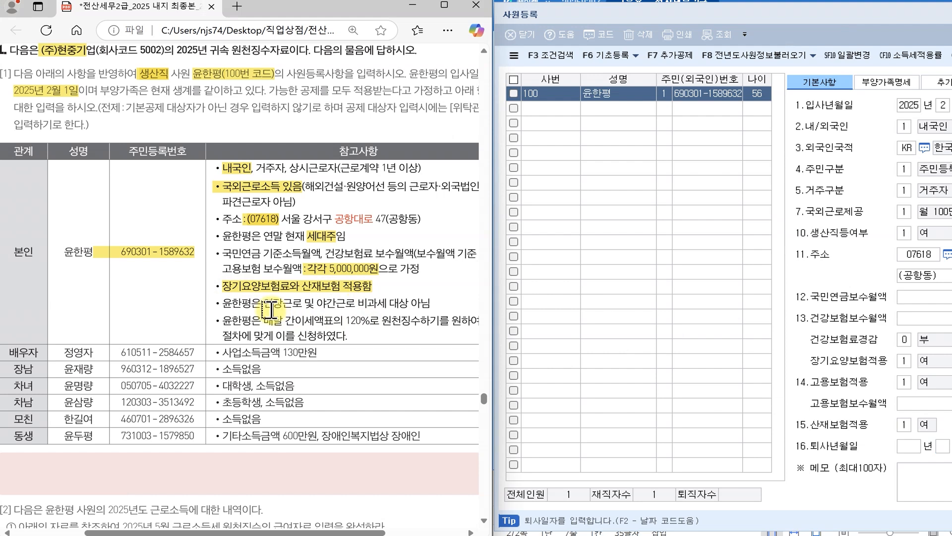
{"action": "left_click_drag", "start_coordinate": [261, 304], "coordinate": [427, 305]}
{"action": "left_click_drag", "start_coordinate": [675, 8], "coordinate": [201, 15]}
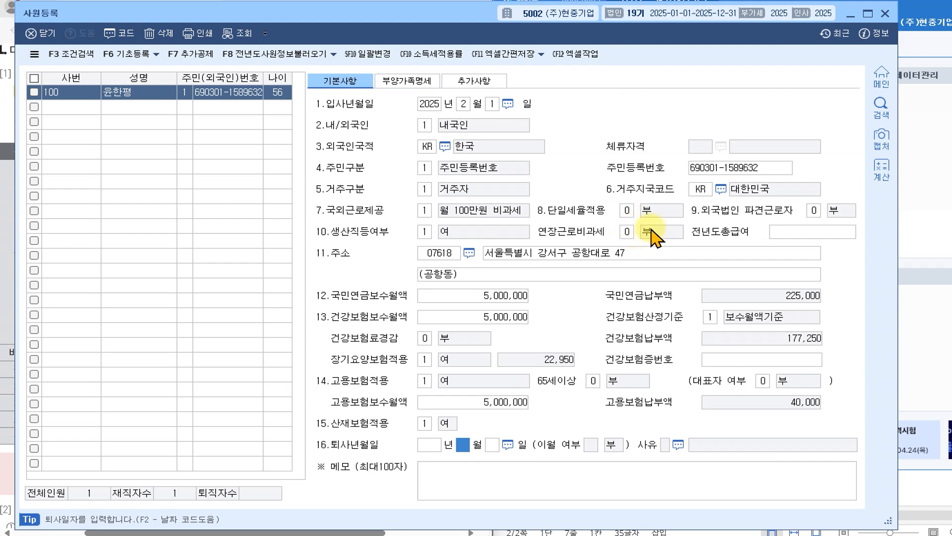
- Highlight the 120% withholding request sentence, then bring the 사원등록 window back
{"action": "left_click_drag", "start_coordinate": [207, 19], "coordinate": [668, 21]}
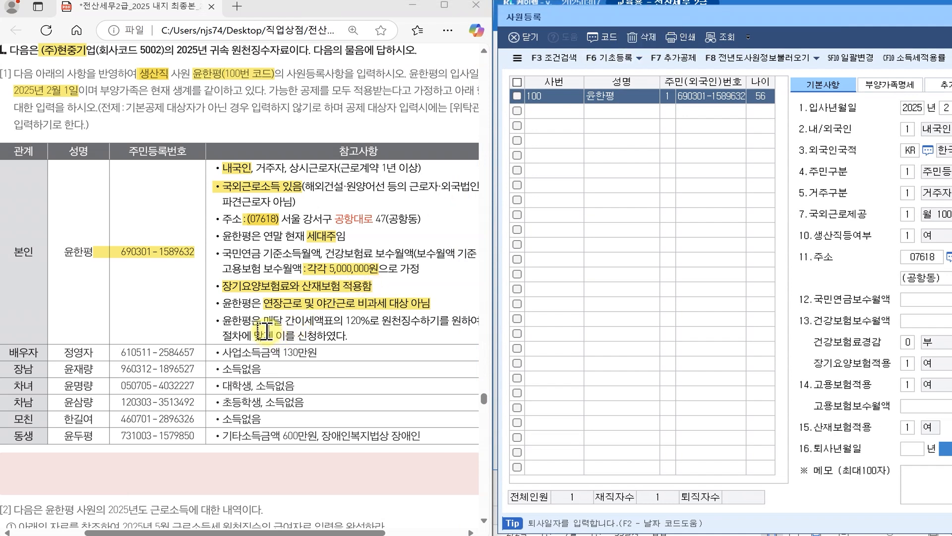
{"action": "left_click_drag", "start_coordinate": [346, 320], "coordinate": [440, 320]}
{"action": "left_click_drag", "start_coordinate": [223, 336], "coordinate": [348, 335]}
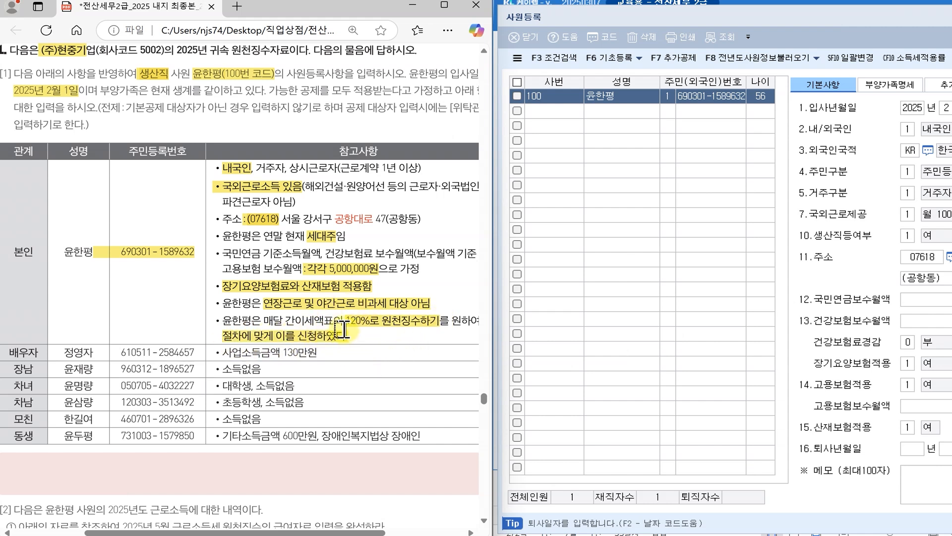
{"action": "left_click_drag", "start_coordinate": [649, 10], "coordinate": [188, 7]}
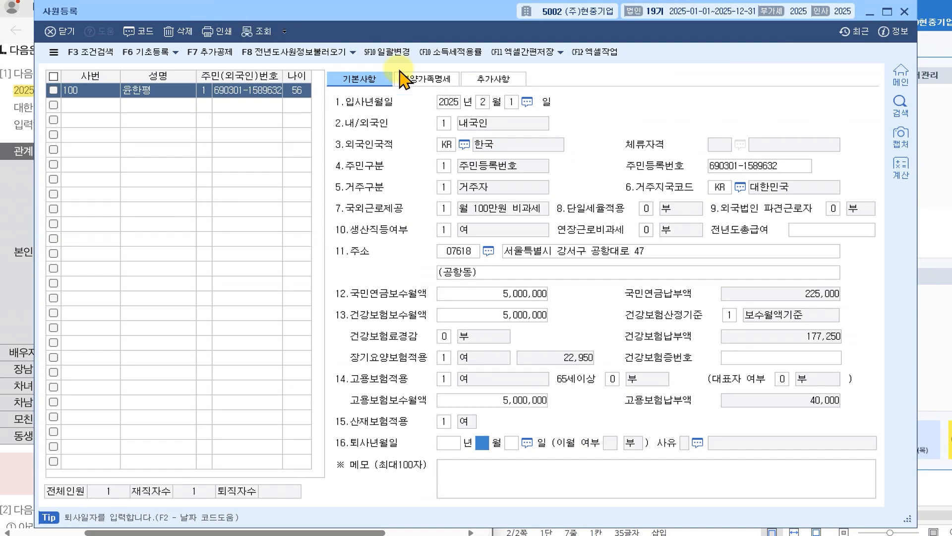
- On the 추가사항 tab, set 12.소득세 적용률 to 3.120% and leave 두루누리 at 0 부
{"action": "left_click", "coordinate": [496, 80]}
{"action": "left_click", "coordinate": [358, 78]}
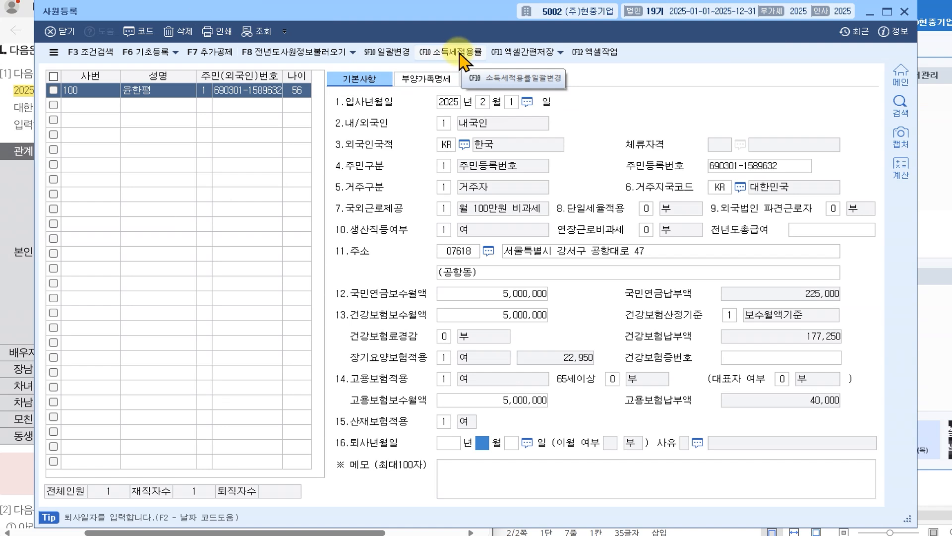
{"action": "left_click", "coordinate": [494, 80]}
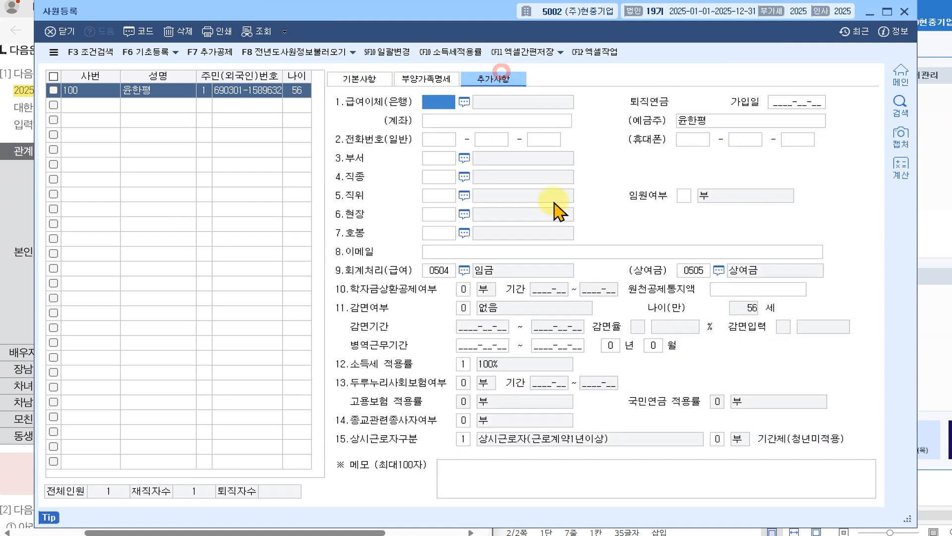
{"action": "left_click", "coordinate": [463, 363]}
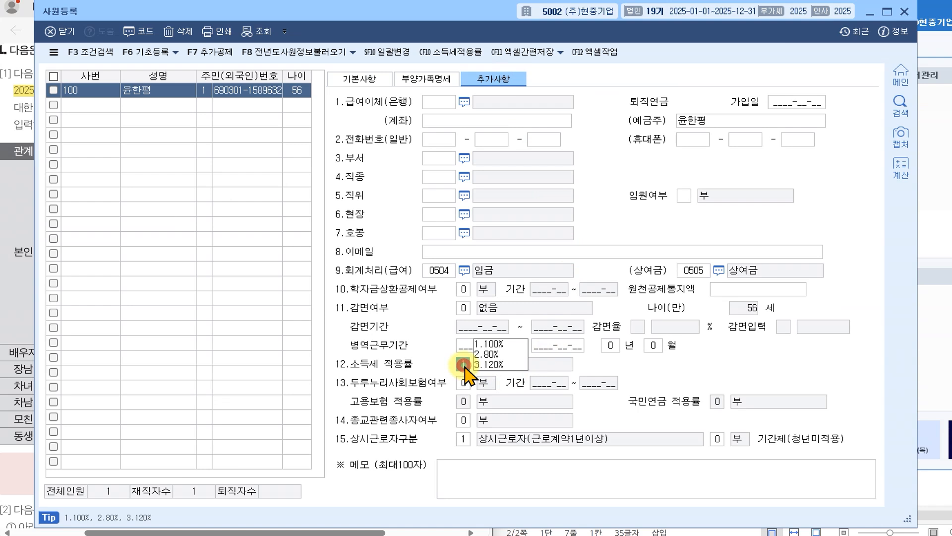
{"action": "left_click", "coordinate": [498, 365]}
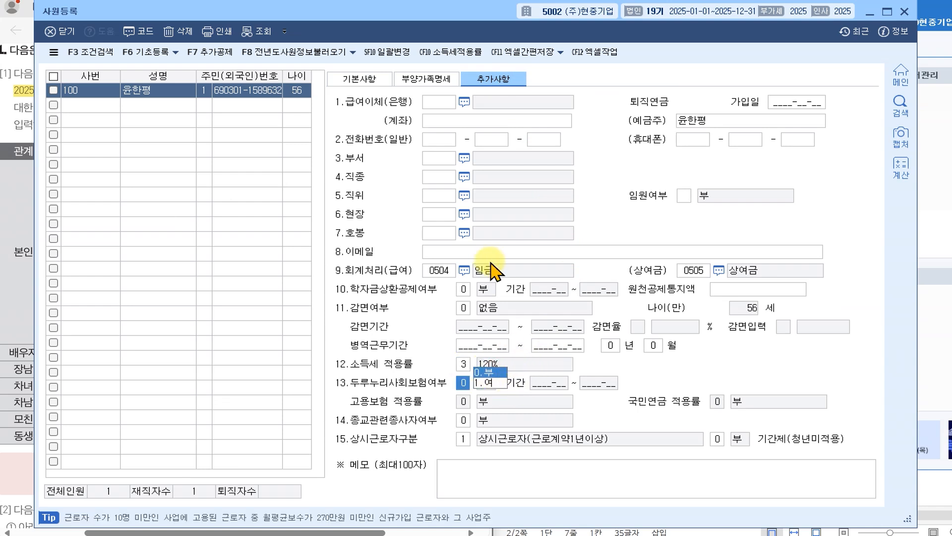
{"action": "left_click", "coordinate": [367, 83]}
{"action": "left_click", "coordinate": [493, 79]}
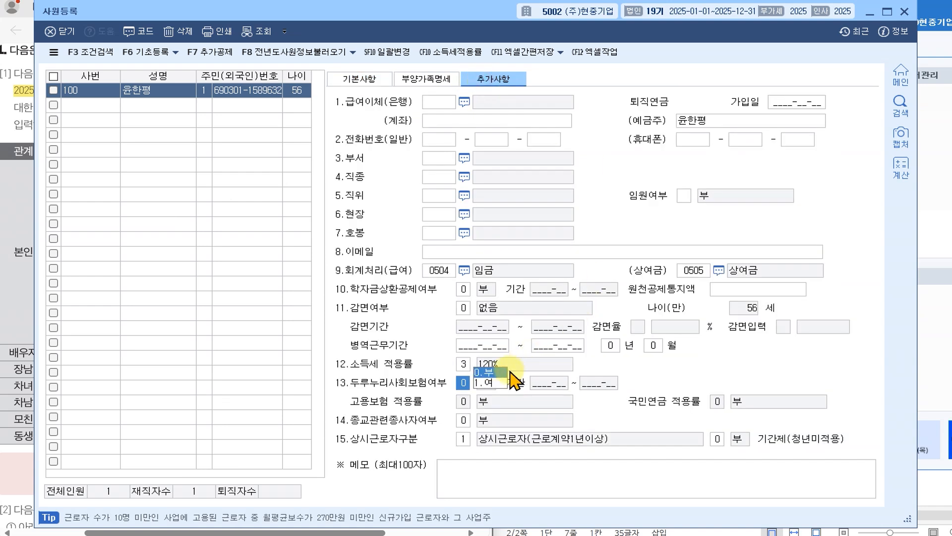
{"action": "key", "text": "Return"}
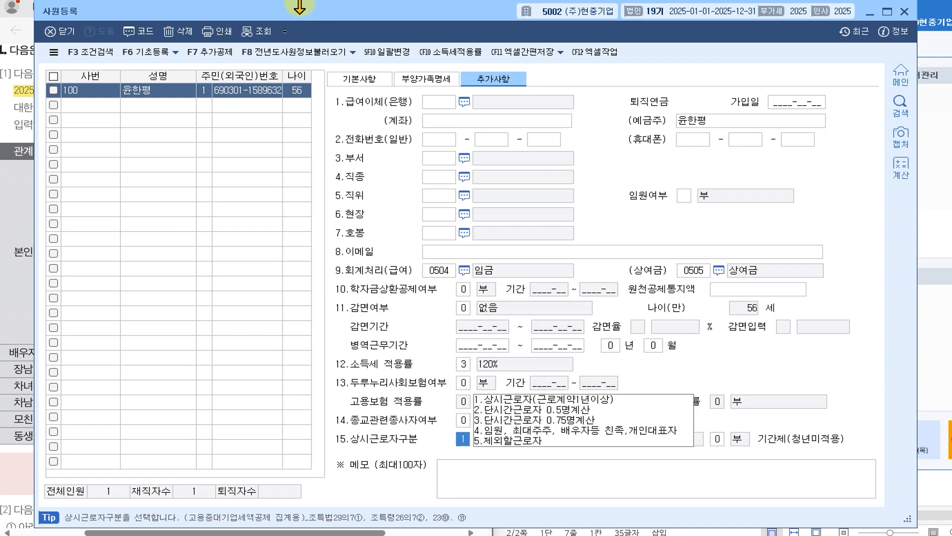
{"action": "left_click_drag", "start_coordinate": [280, 9], "coordinate": [742, 16]}
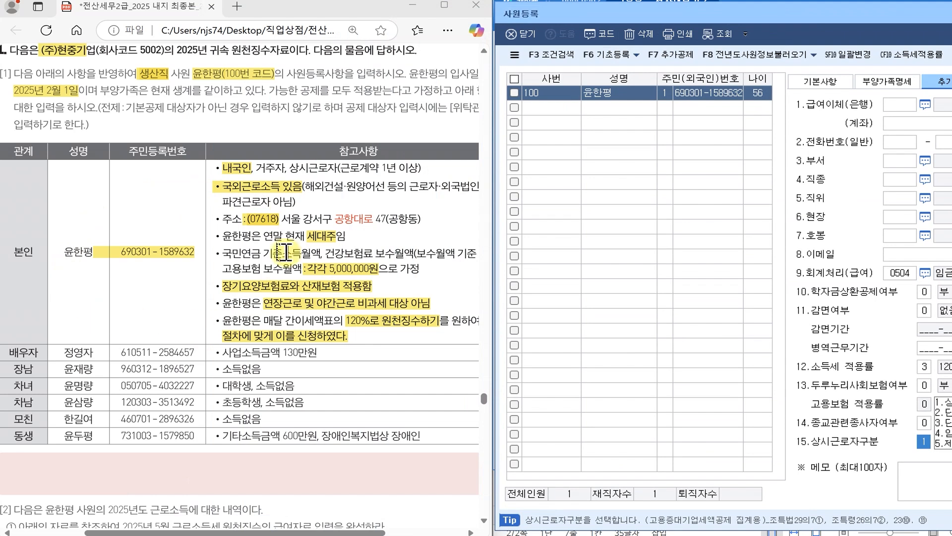
- Scroll the PDF and make a short trial ink mark in the question text
{"action": "scroll", "coordinate": [283, 248], "scroll_direction": "down", "scroll_amount": 3}
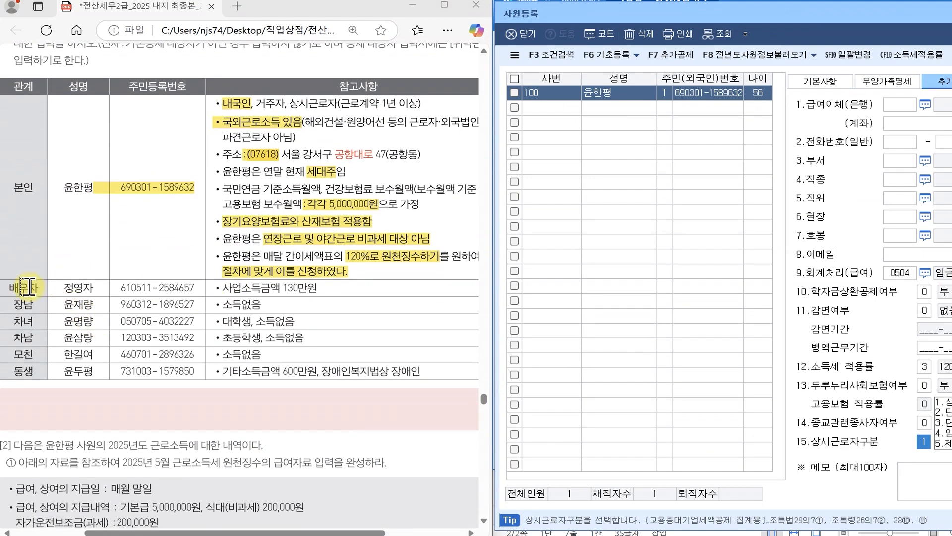
{"action": "scroll", "coordinate": [25, 283], "scroll_direction": "down", "scroll_amount": 1}
{"action": "scroll", "coordinate": [25, 285], "scroll_direction": "down", "scroll_amount": 1}
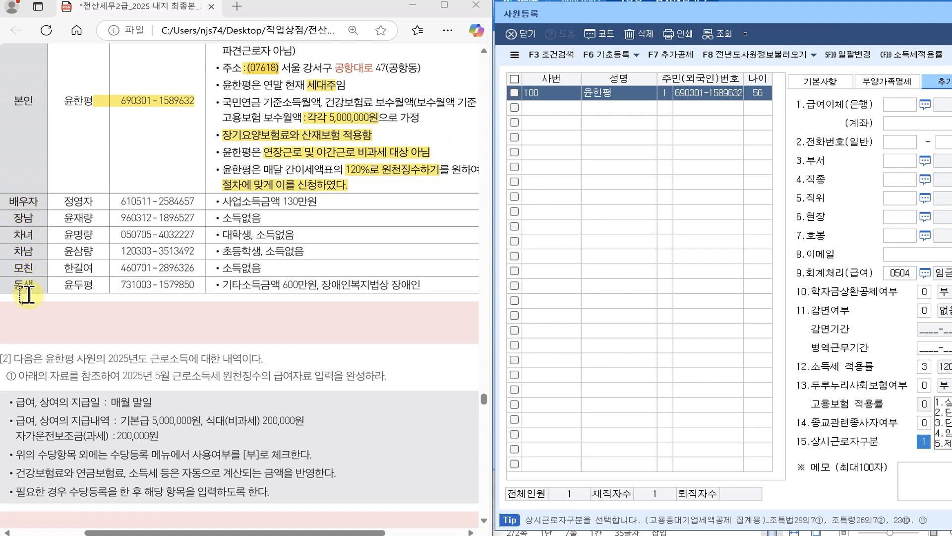
{"action": "scroll", "coordinate": [48, 296], "scroll_direction": "up", "scroll_amount": 6}
{"action": "scroll", "coordinate": [49, 297], "scroll_direction": "up", "scroll_amount": 2}
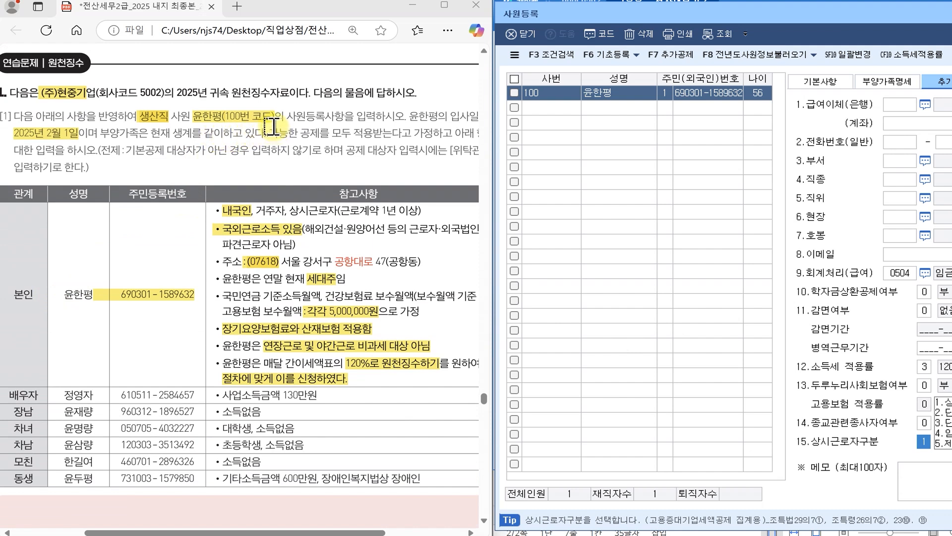
{"action": "mouse_move", "coordinate": [81, 60]}
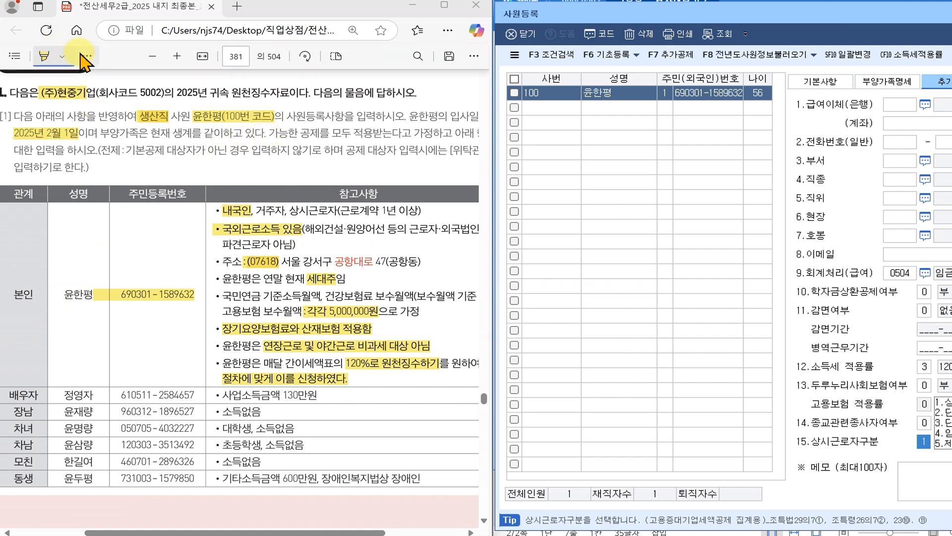
{"action": "left_click", "coordinate": [87, 56]}
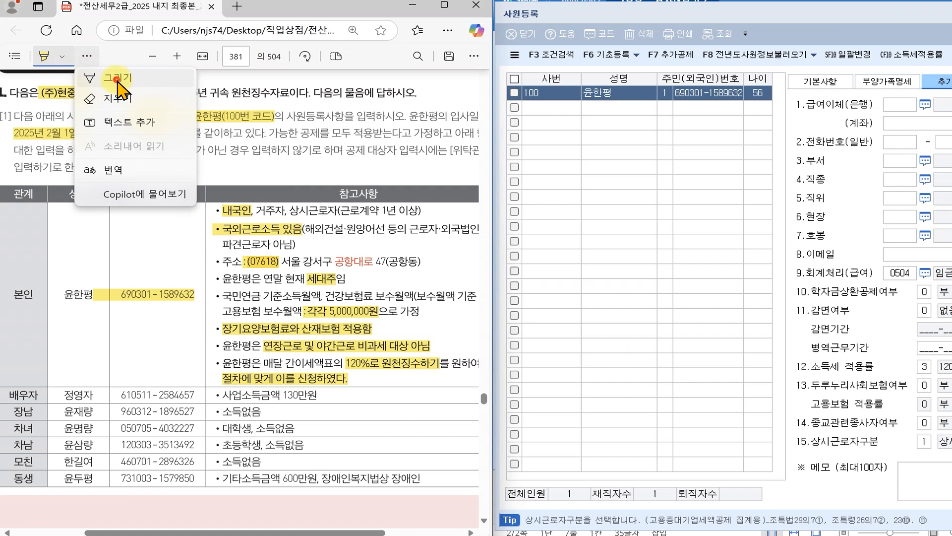
{"action": "left_click", "coordinate": [117, 78]}
{"action": "left_click_drag", "start_coordinate": [274, 127], "coordinate": [273, 149]}
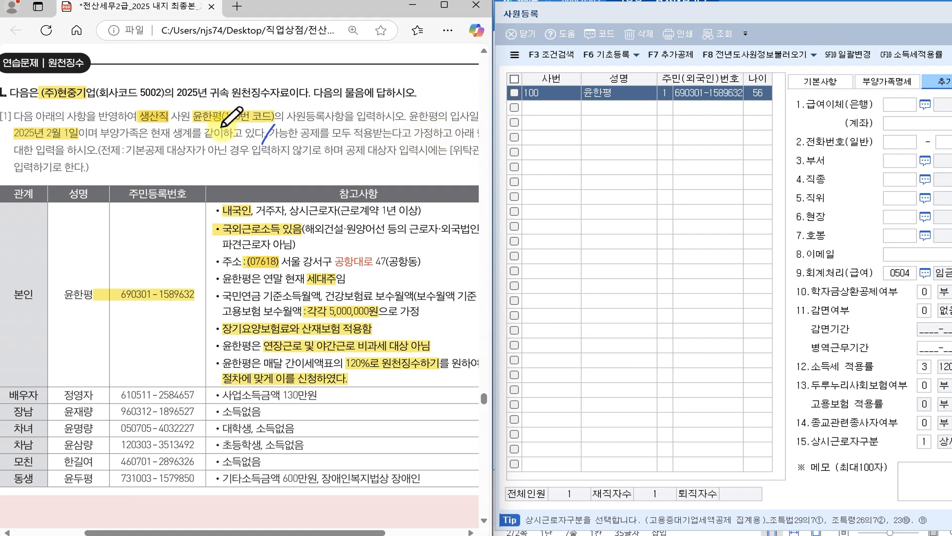
- Highlight the rule about not entering non-dependents and the [위탁관계] note
{"action": "left_click", "coordinate": [42, 59]}
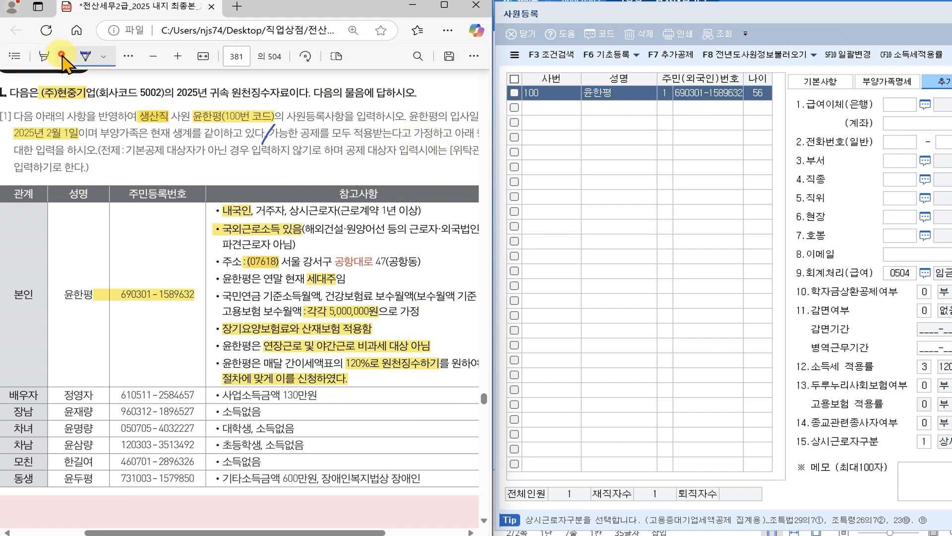
{"action": "left_click", "coordinate": [61, 56]}
{"action": "left_click", "coordinate": [342, 138]}
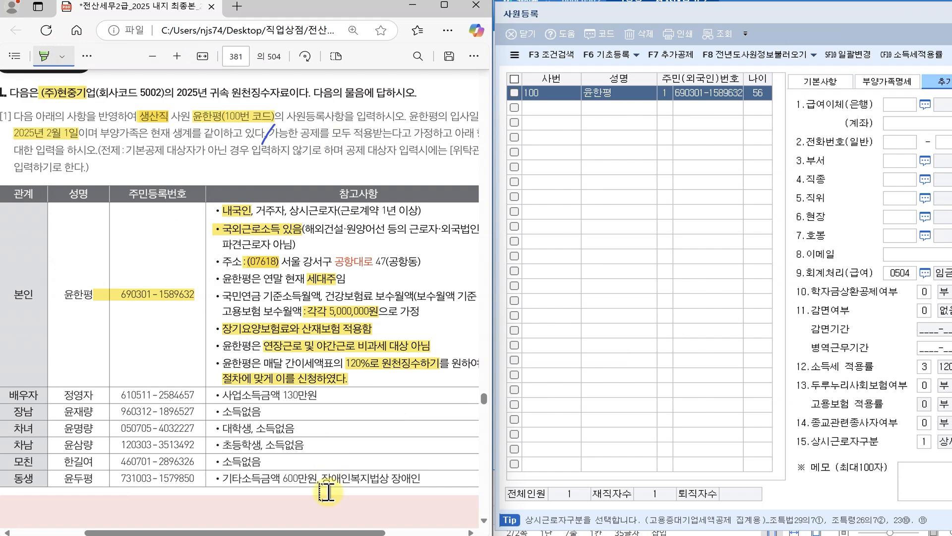
{"action": "left_click_drag", "start_coordinate": [358, 533], "coordinate": [376, 533]}
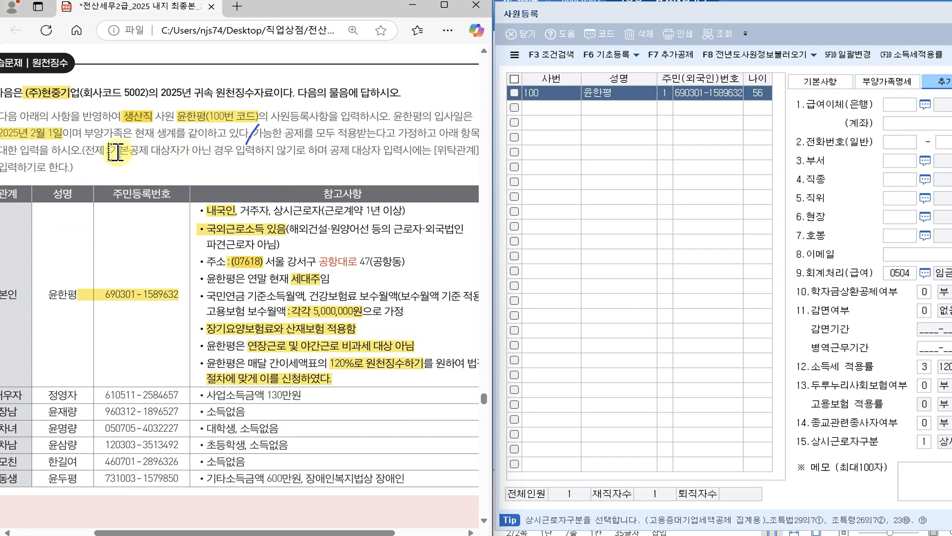
{"action": "left_click_drag", "start_coordinate": [113, 150], "coordinate": [317, 149]}
{"action": "left_click", "coordinate": [397, 162]}
{"action": "left_click_drag", "start_coordinate": [429, 150], "coordinate": [488, 148]}
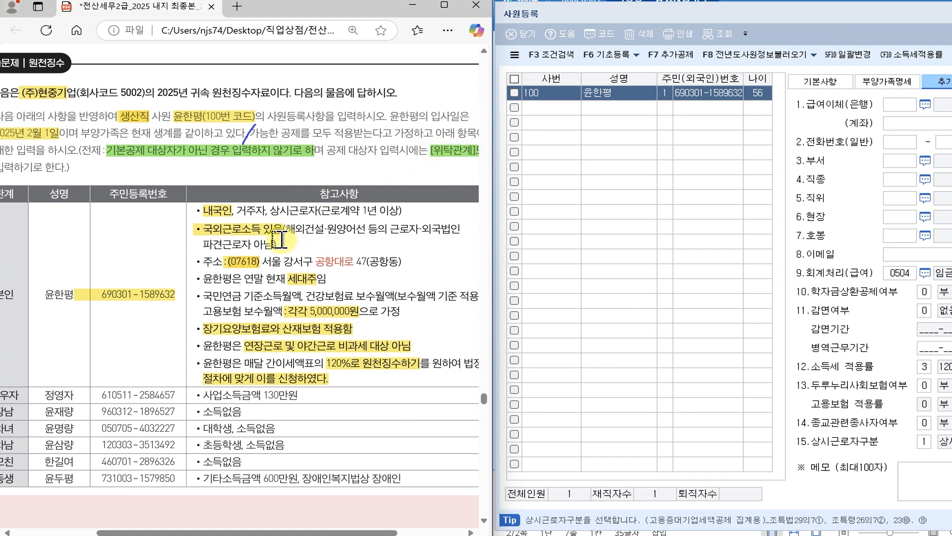
{"action": "scroll", "coordinate": [211, 533], "scroll_direction": "left", "scroll_amount": 2}
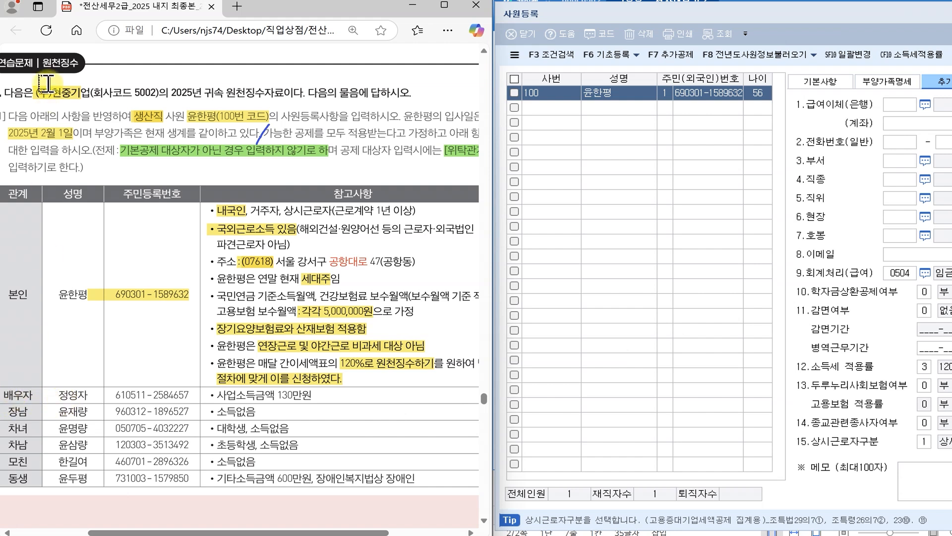
- Strike out the spouse's 배우자 label, resident number and 사업소득금액 130만원 note in ink
{"action": "left_click", "coordinate": [82, 56]}
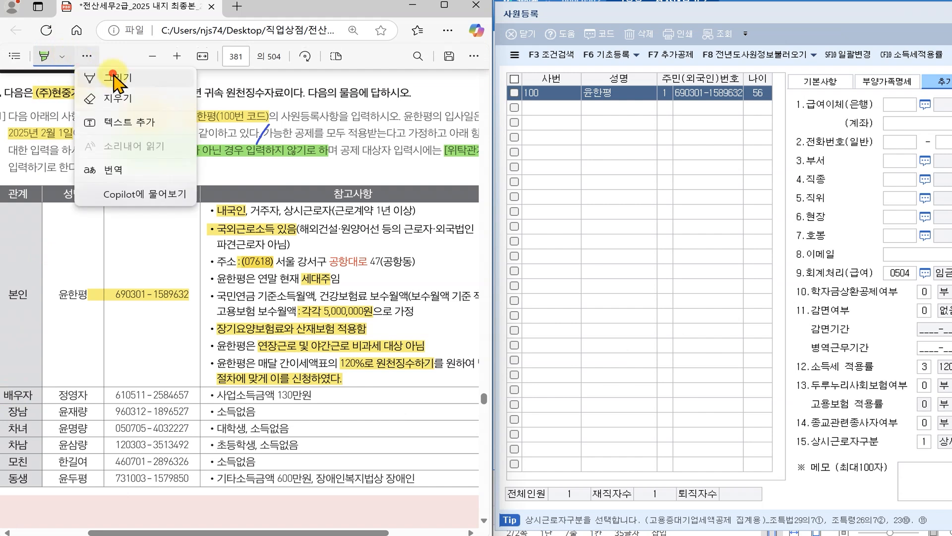
{"action": "left_click", "coordinate": [84, 72]}
{"action": "left_click_drag", "start_coordinate": [218, 397], "coordinate": [309, 394]}
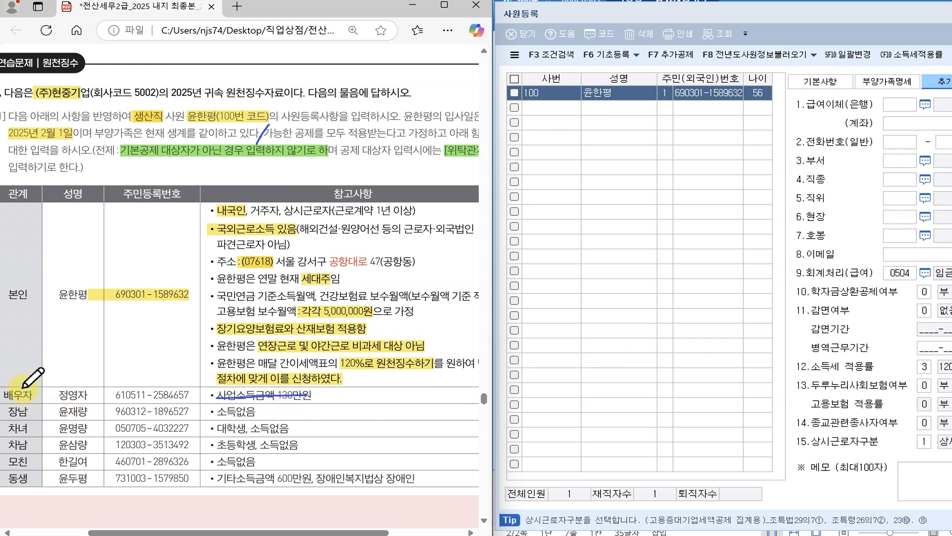
{"action": "mouse_move", "coordinate": [17, 396]}
{"action": "left_mouse_down"}
{"action": "mouse_move", "coordinate": [80, 399]}
{"action": "mouse_move", "coordinate": [74, 387]}
{"action": "left_mouse_up"}
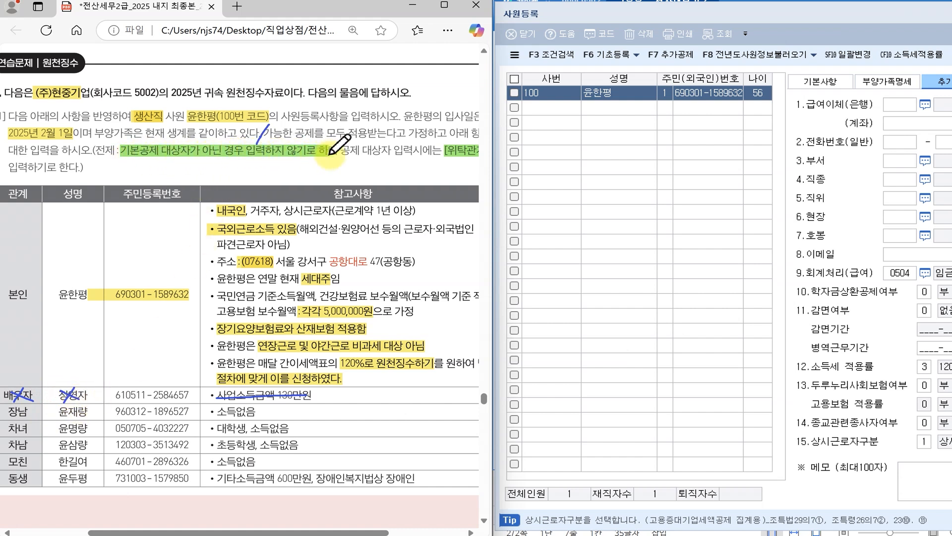
{"action": "mouse_move", "coordinate": [148, 389]}
{"action": "left_mouse_down"}
{"action": "mouse_move", "coordinate": [141, 400]}
{"action": "mouse_move", "coordinate": [150, 399]}
{"action": "left_mouse_up"}
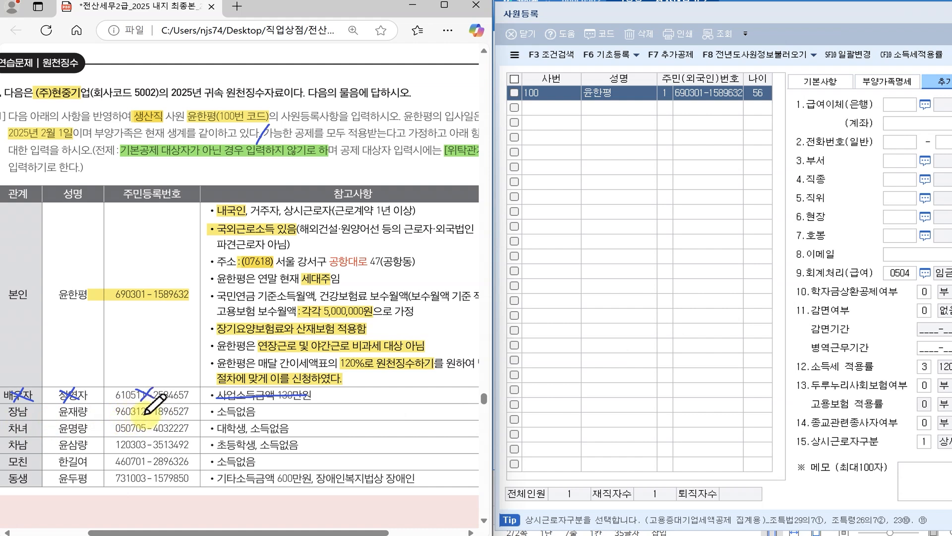
{"action": "left_click_drag", "start_coordinate": [813, 12], "coordinate": [341, 21]}
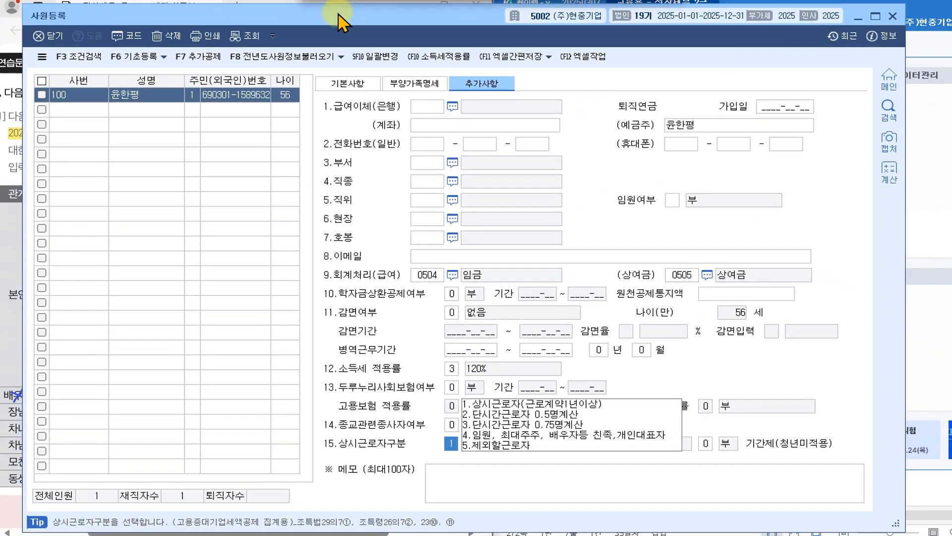
- On the 부양가족명세 tab, start a new dependent row with relationship code 4
{"action": "left_click", "coordinate": [406, 85]}
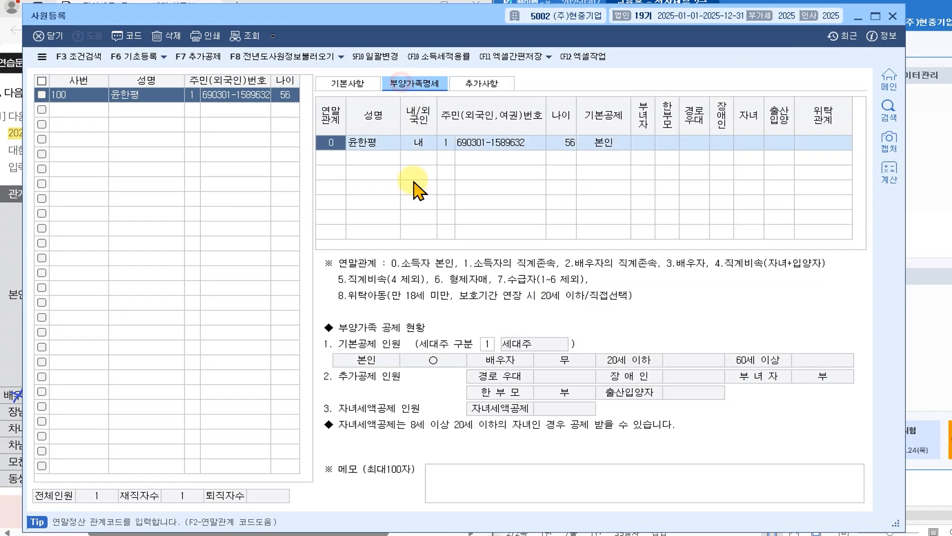
{"action": "left_click", "coordinate": [329, 158]}
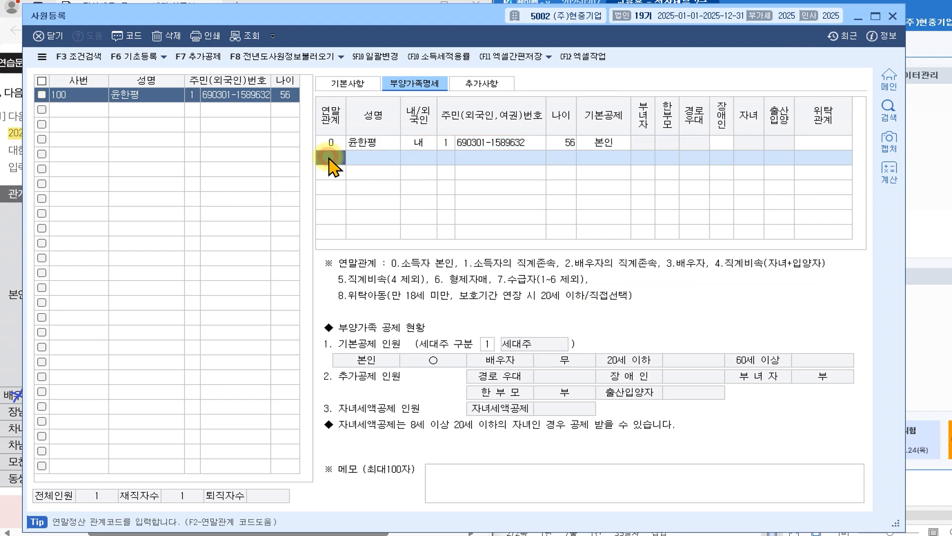
{"action": "left_click", "coordinate": [132, 36]}
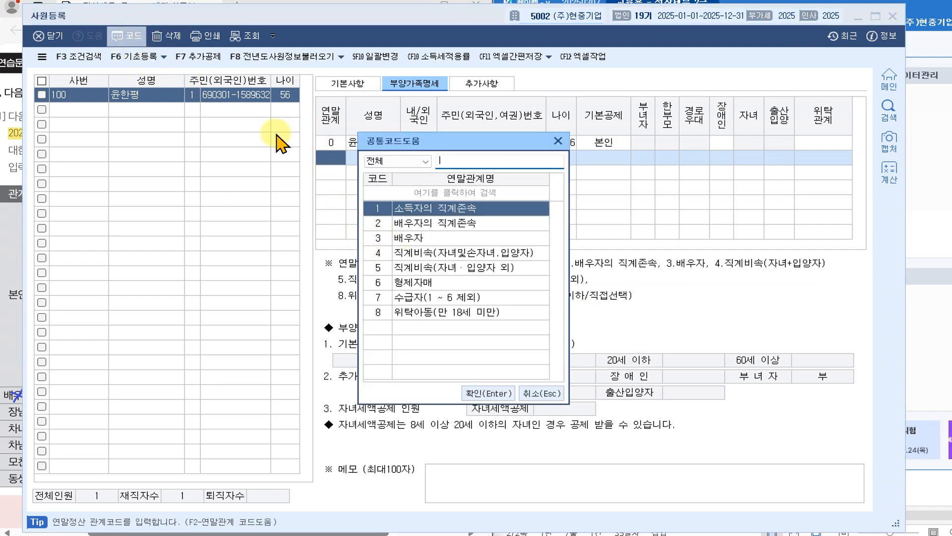
{"action": "left_click", "coordinate": [454, 252]}
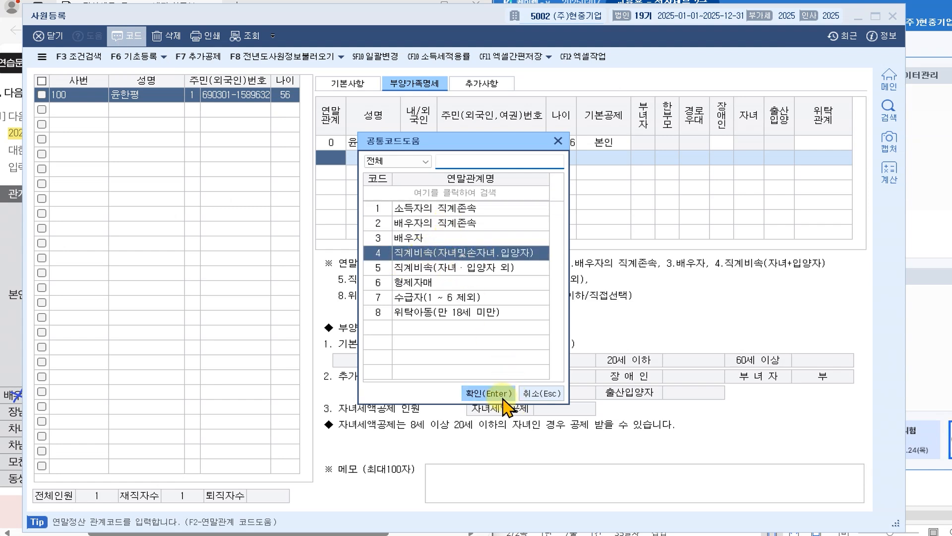
{"action": "left_click", "coordinate": [507, 396]}
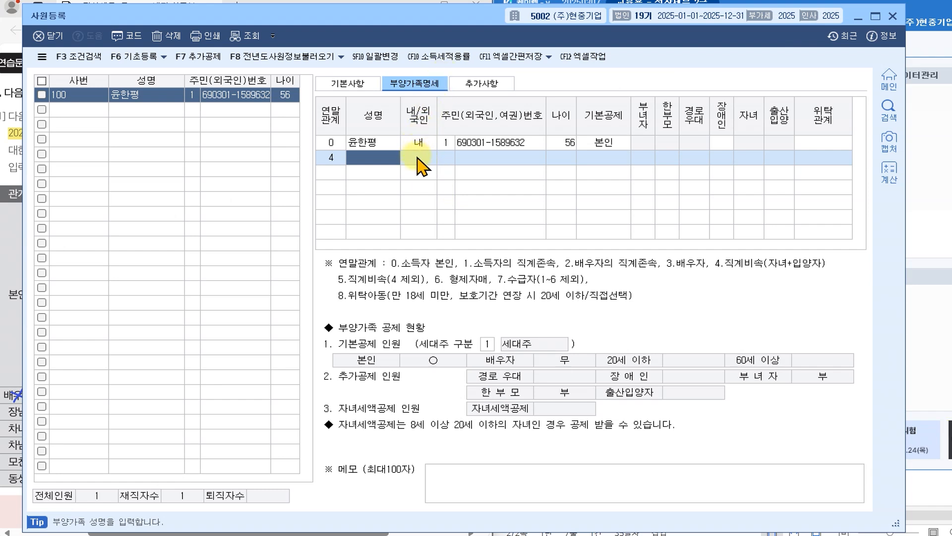
- Enter the child's name, 내, ID type 1 and resident number, then delete the trial row
{"action": "type", "text": "유"}
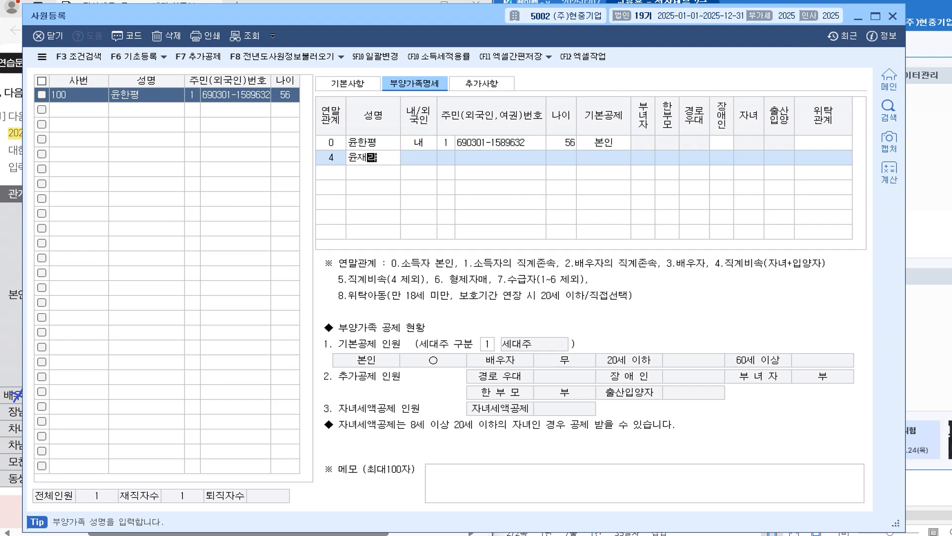
{"action": "left_click", "coordinate": [422, 156]}
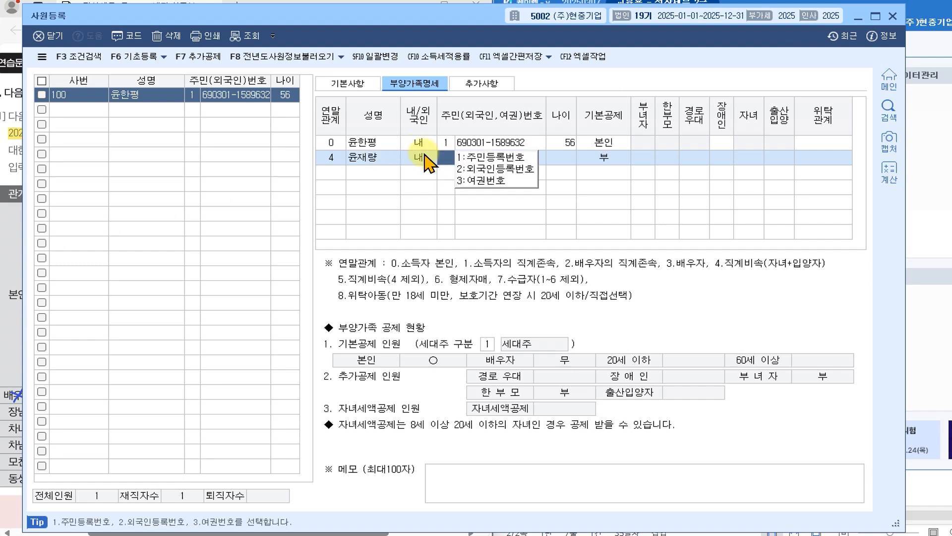
{"action": "left_click", "coordinate": [476, 157]}
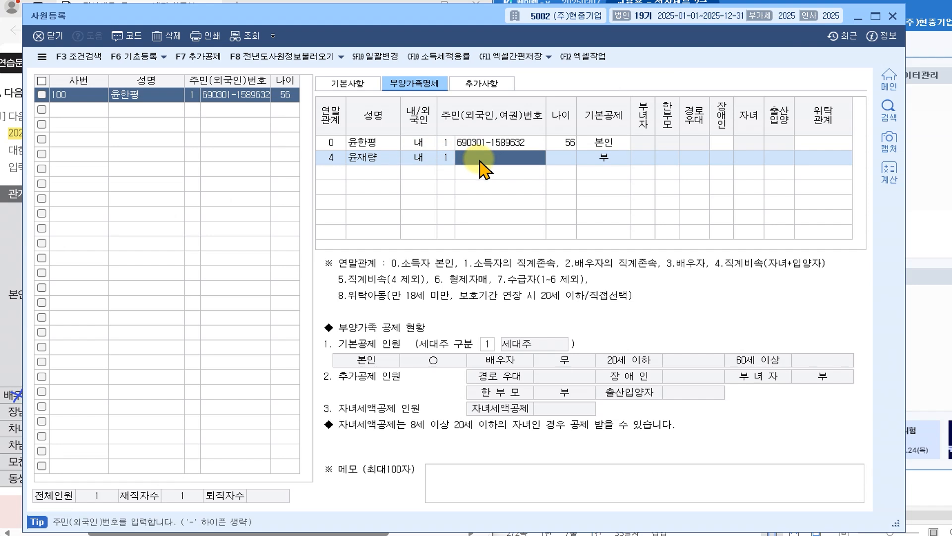
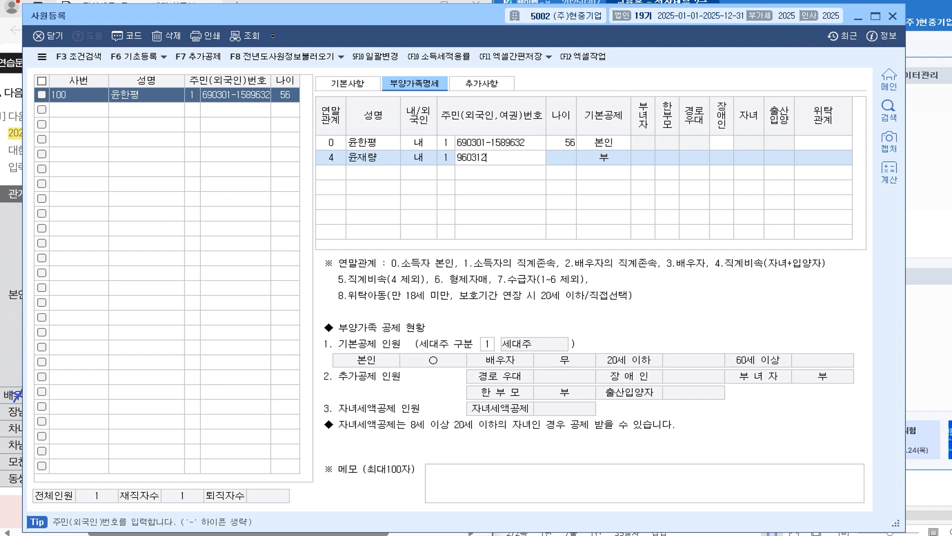
{"action": "key", "text": "Return"}
{"action": "left_click", "coordinate": [571, 159]}
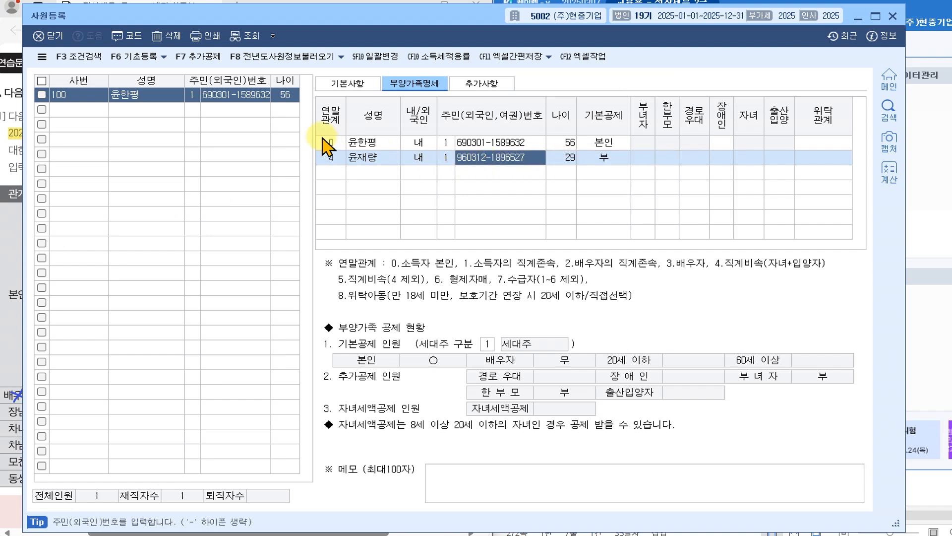
{"action": "left_click", "coordinate": [170, 36]}
{"action": "left_click", "coordinate": [436, 245]}
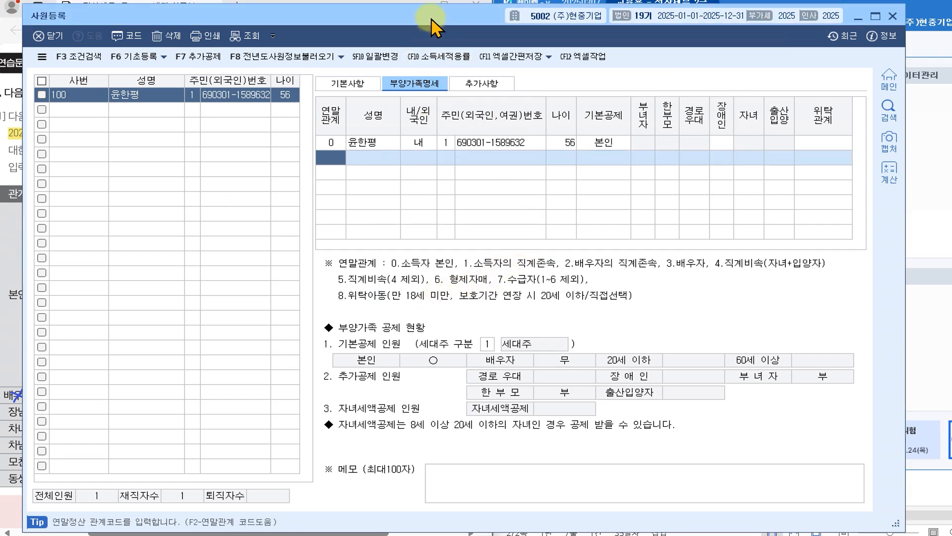
{"action": "left_click", "coordinate": [889, 172]}
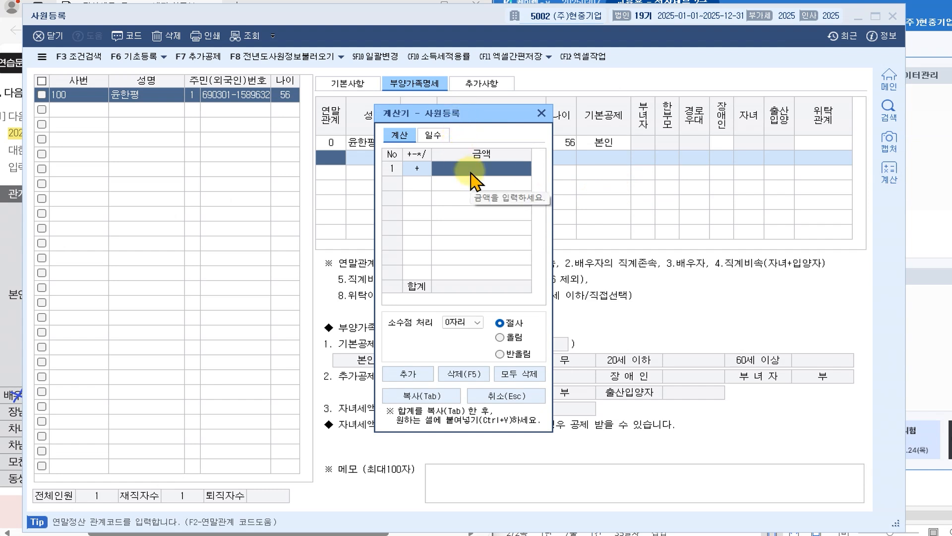
{"action": "type", "text": "20"}
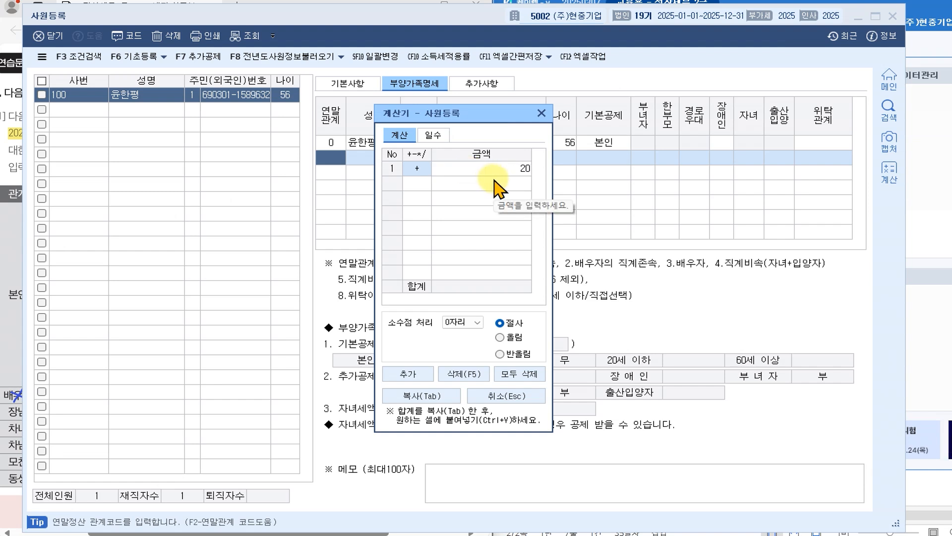
{"action": "key", "text": "Return"}
{"action": "left_click", "coordinate": [411, 183]}
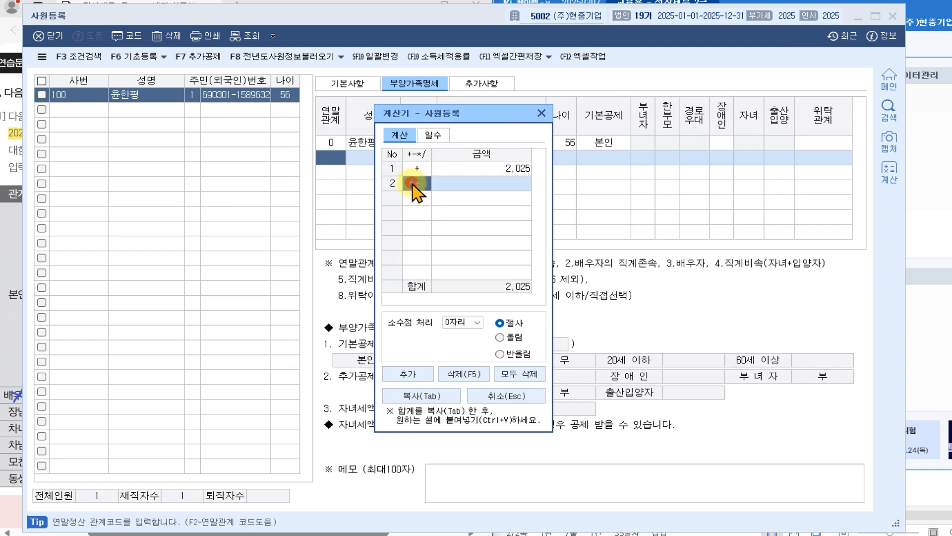
{"action": "type", "text": "-"}
{"action": "key", "text": "Return"}
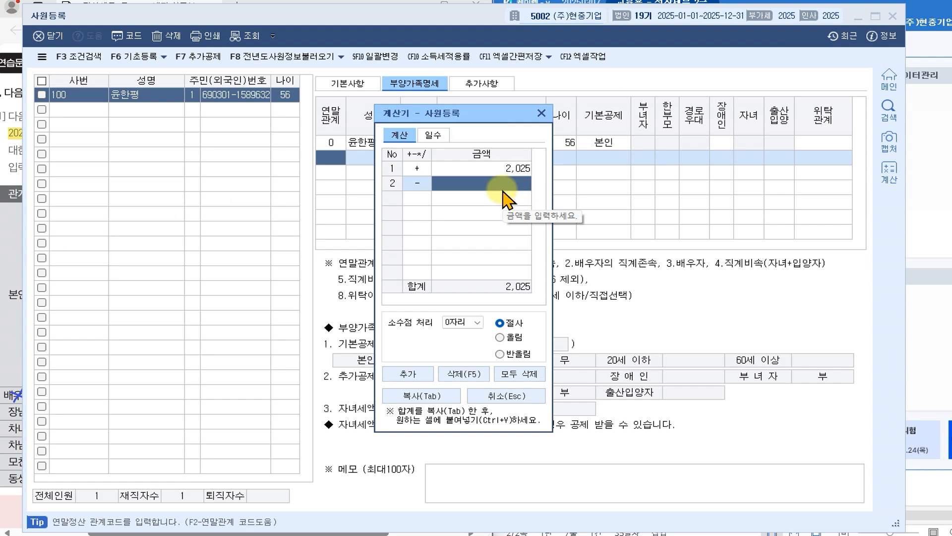
{"action": "type", "text": "19"}
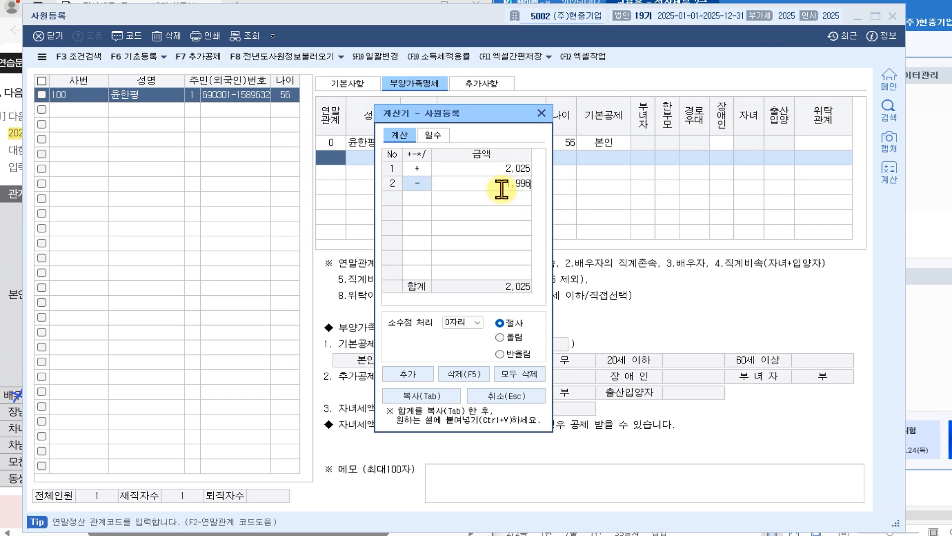
{"action": "key", "text": "Return"}
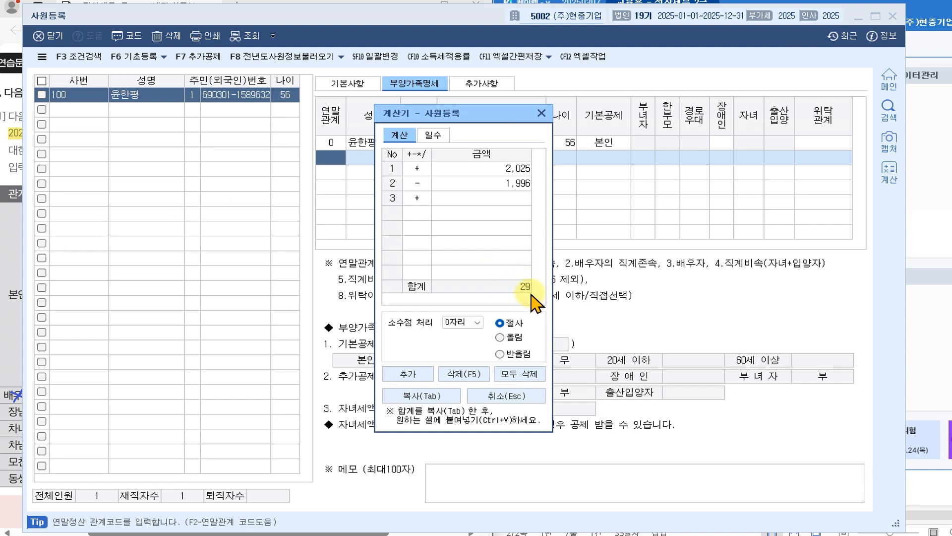
{"action": "left_click", "coordinate": [541, 114]}
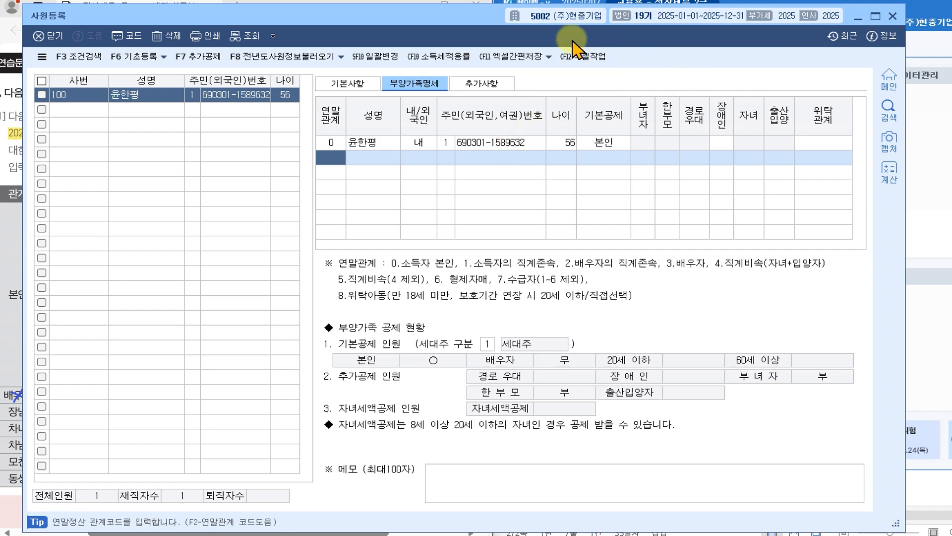
- Strike through the 장남 row's label, name, resident number and 소득없음 note in ink
{"action": "left_click_drag", "start_coordinate": [332, 20], "coordinate": [783, 8]}
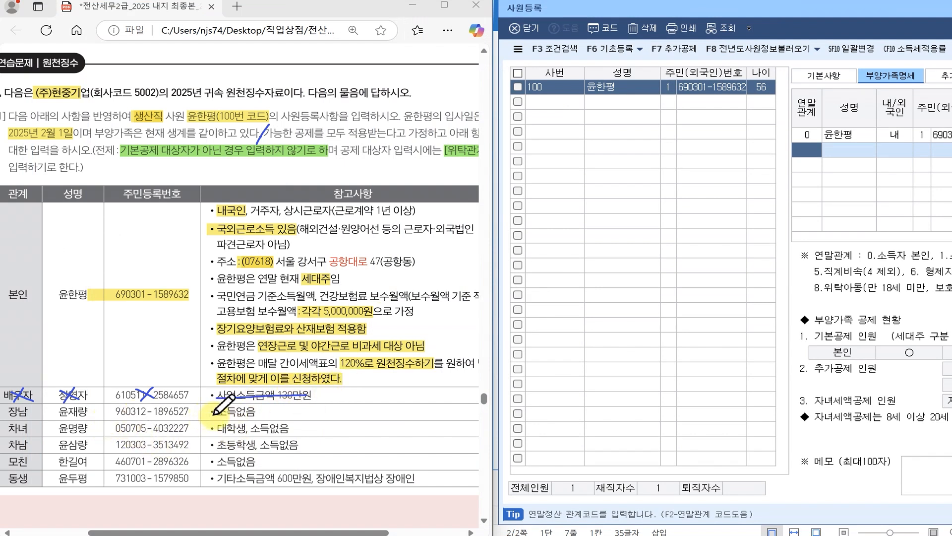
{"action": "left_click_drag", "start_coordinate": [215, 414], "coordinate": [258, 409]}
{"action": "left_click_drag", "start_coordinate": [113, 413], "coordinate": [189, 410]}
{"action": "mouse_move", "coordinate": [71, 404]}
{"action": "left_mouse_down"}
{"action": "mouse_move", "coordinate": [85, 418]}
{"action": "mouse_move", "coordinate": [88, 404]}
{"action": "left_mouse_up"}
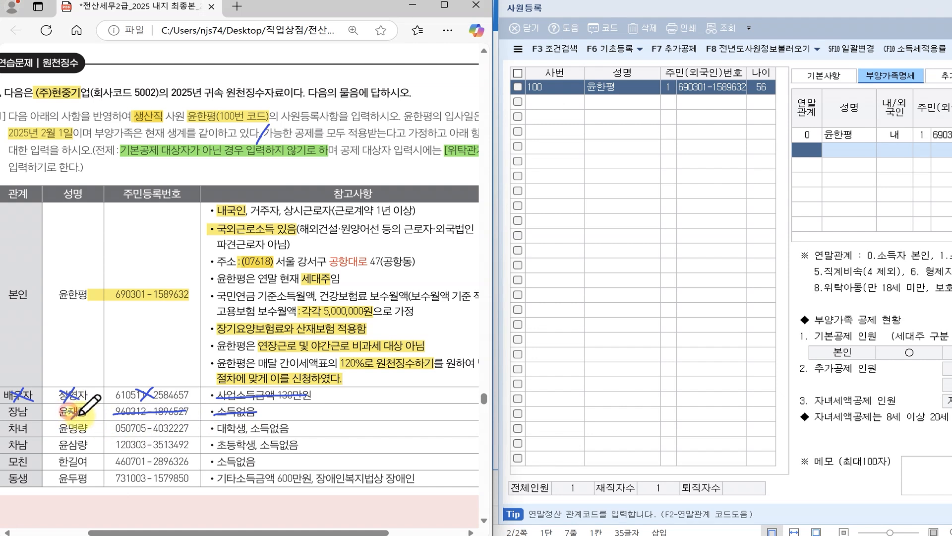
{"action": "mouse_move", "coordinate": [15, 404]}
{"action": "left_mouse_down"}
{"action": "mouse_move", "coordinate": [29, 419]}
{"action": "mouse_move", "coordinate": [15, 419]}
{"action": "left_mouse_up"}
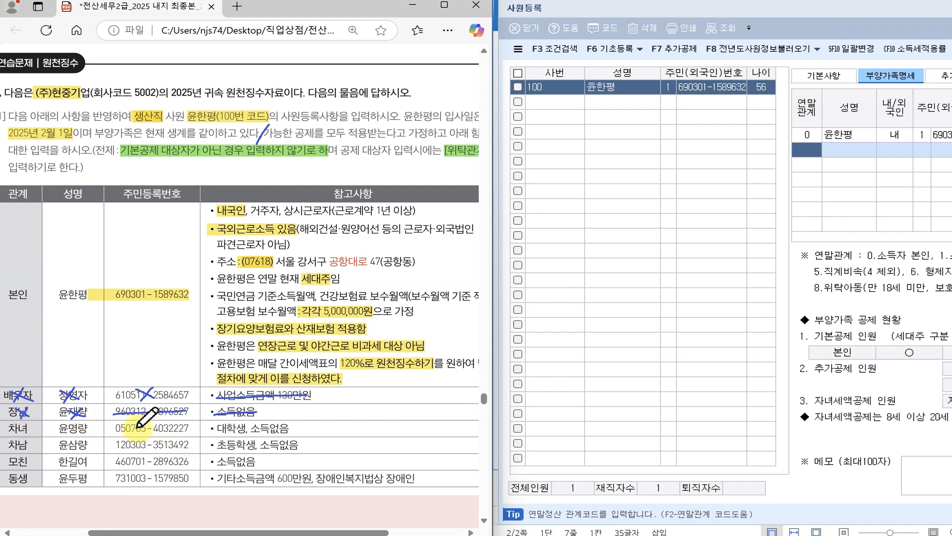
{"action": "left_click_drag", "start_coordinate": [694, 10], "coordinate": [244, 26]}
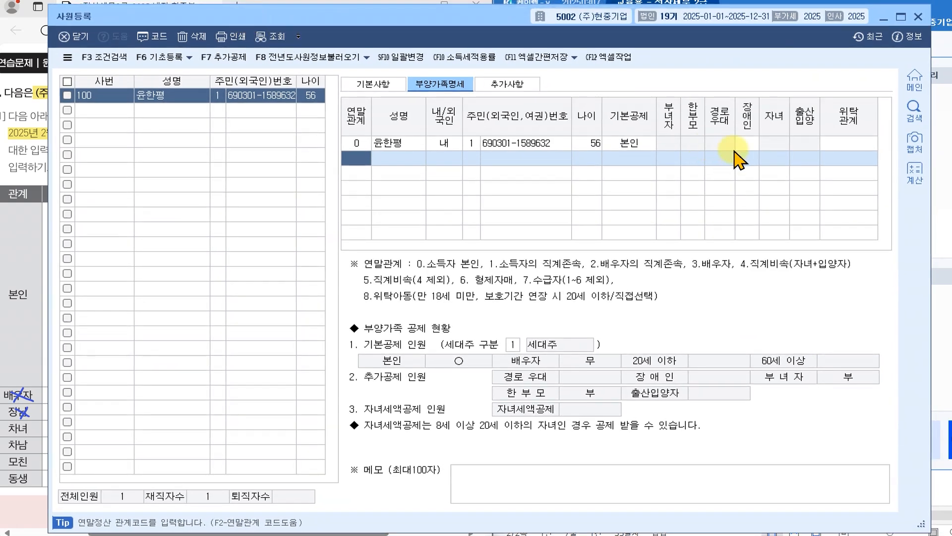
{"action": "left_click", "coordinate": [915, 172]}
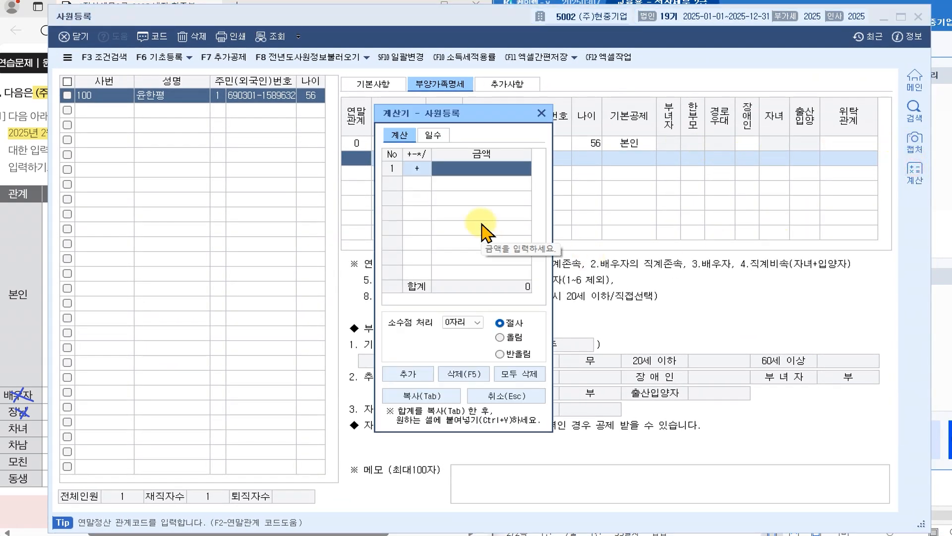
{"action": "type", "text": "2,025"}
{"action": "key", "text": "Return"}
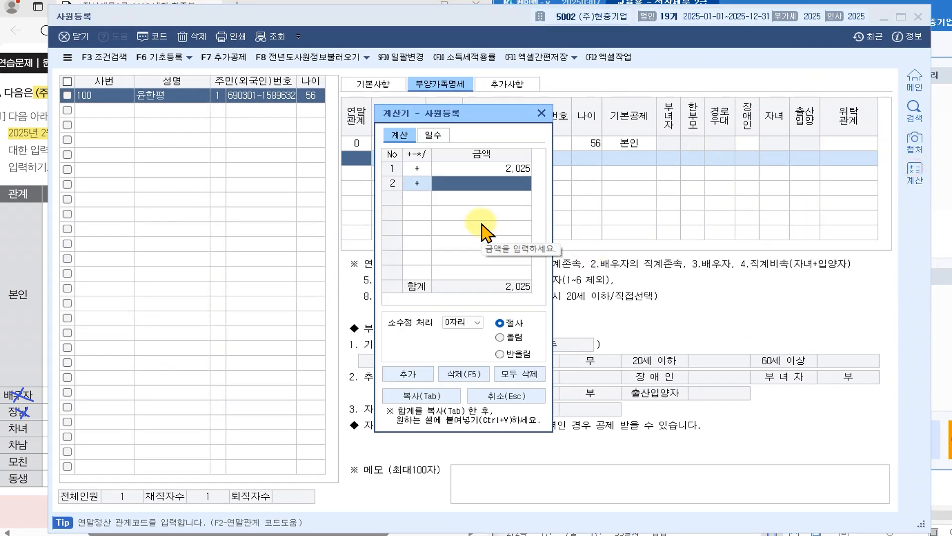
{"action": "left_click", "coordinate": [418, 184]}
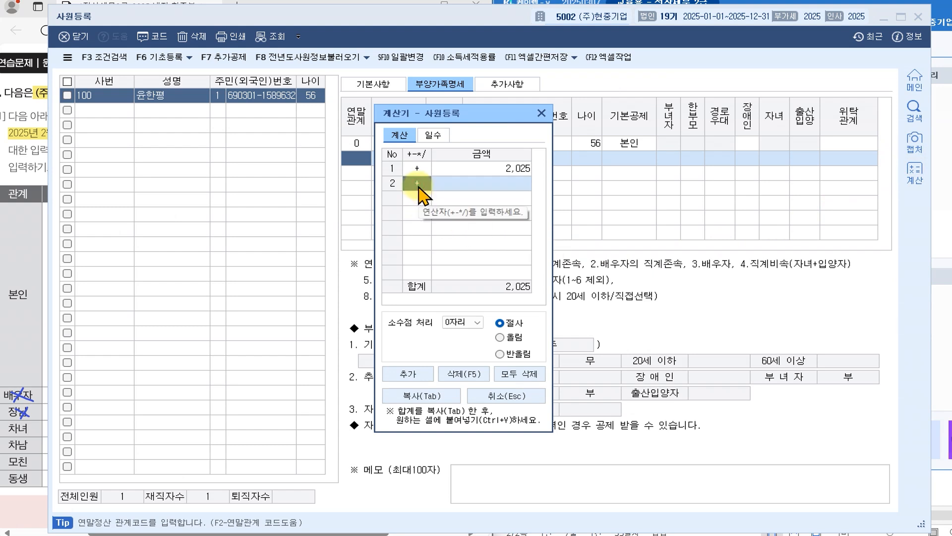
{"action": "type", "text": "-"}
{"action": "type", "text": "20"}
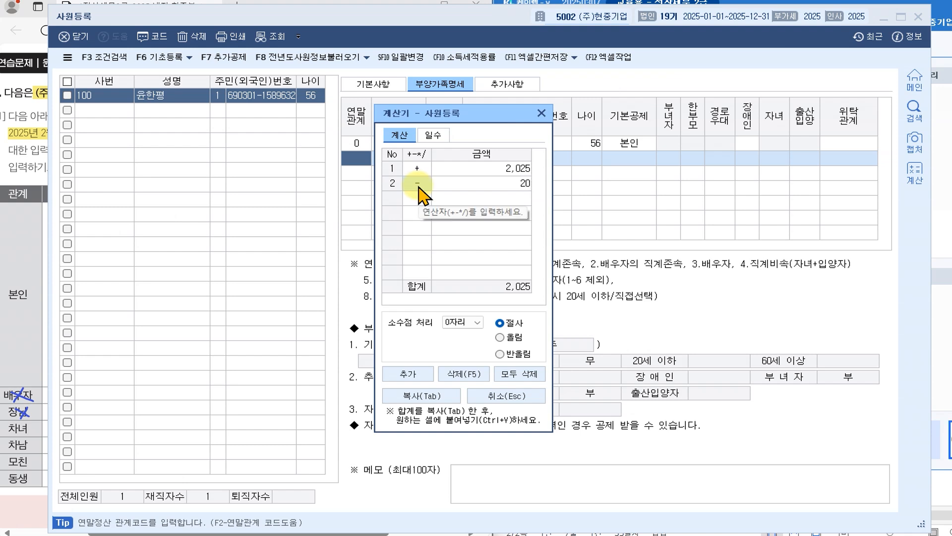
{"action": "key", "text": "Return"}
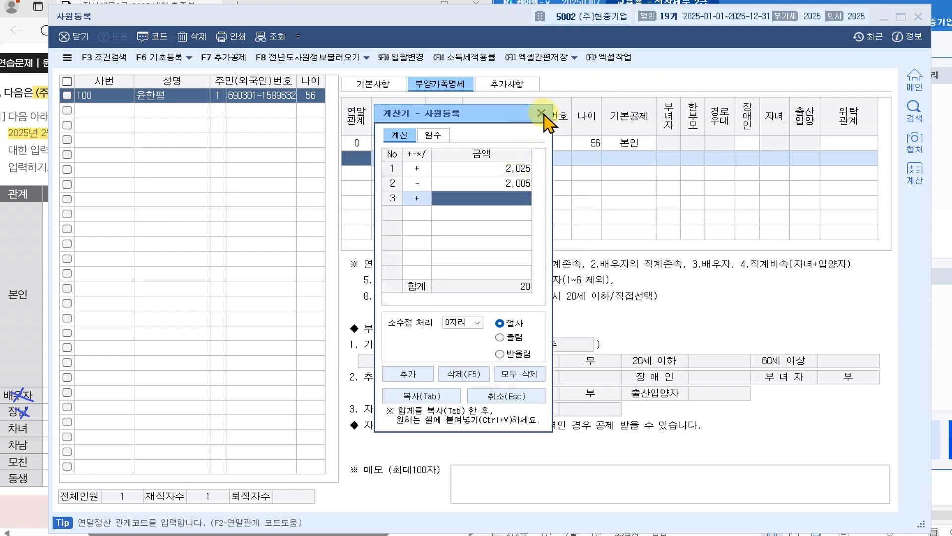
{"action": "left_click", "coordinate": [542, 113]}
{"action": "left_click", "coordinate": [365, 158]}
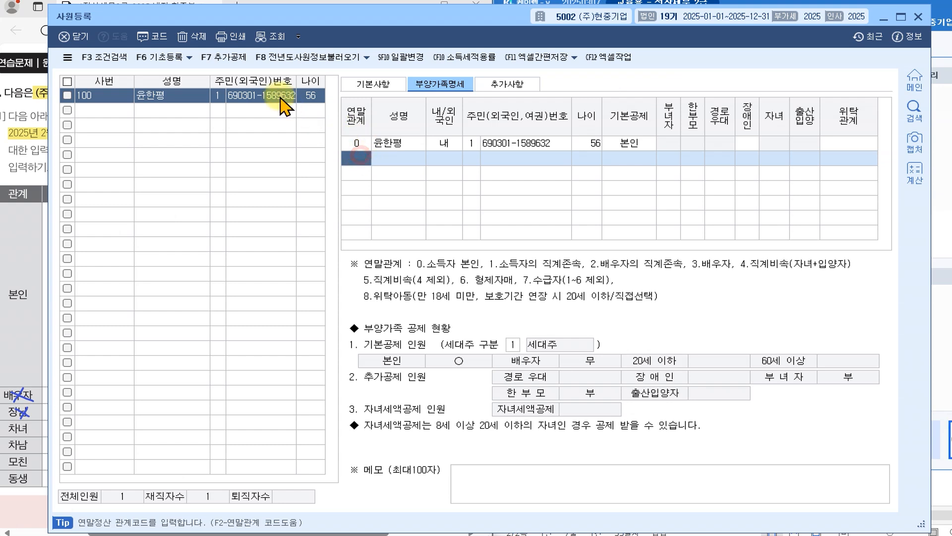
- Add a dependent row with relation code 4, the daughter's name and ID type 1
{"action": "left_click", "coordinate": [146, 33]}
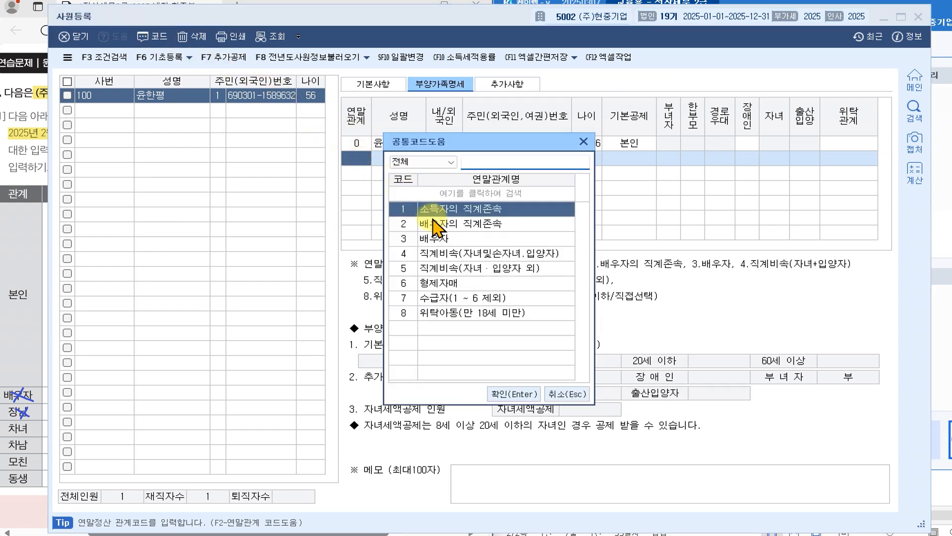
{"action": "left_click", "coordinate": [466, 254]}
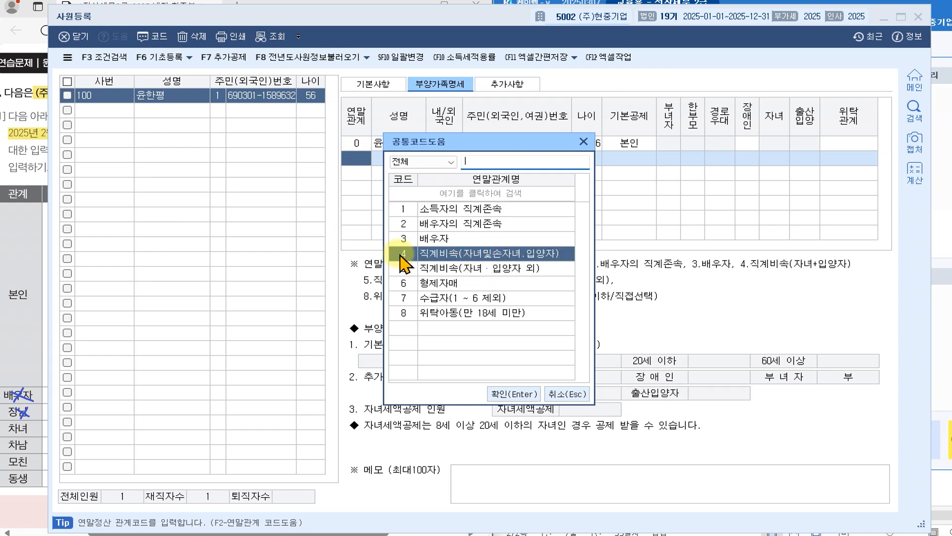
{"action": "left_click", "coordinate": [511, 395]}
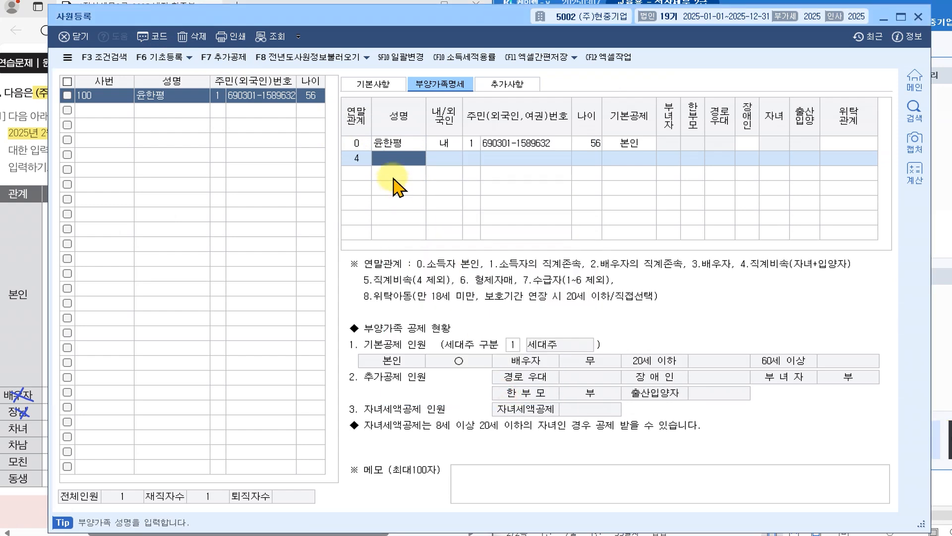
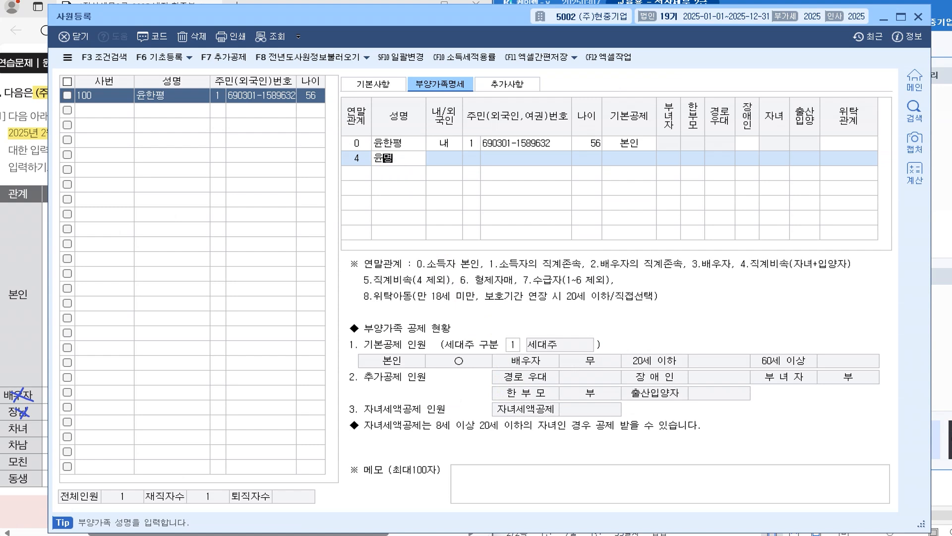
{"action": "key", "text": "Return"}
{"action": "key", "text": "Return"}
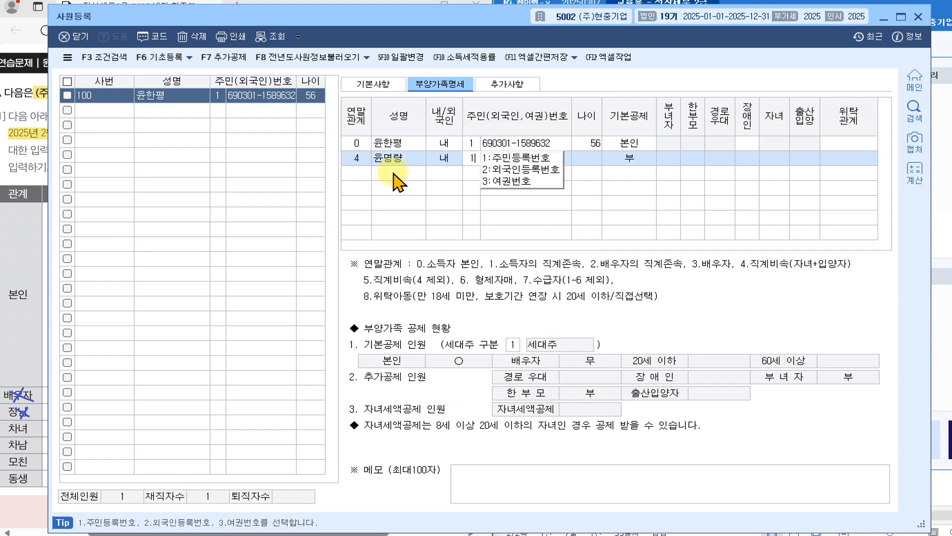
{"action": "key", "text": "Return"}
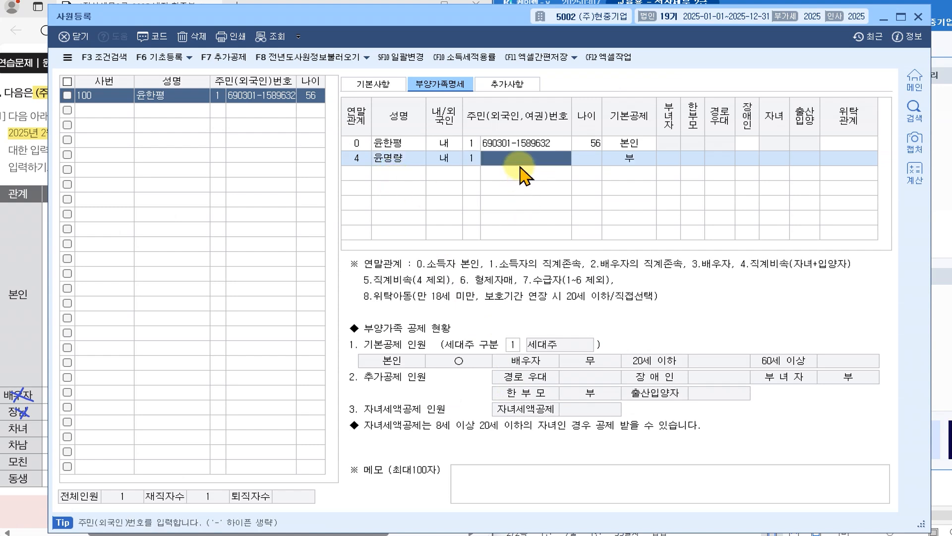
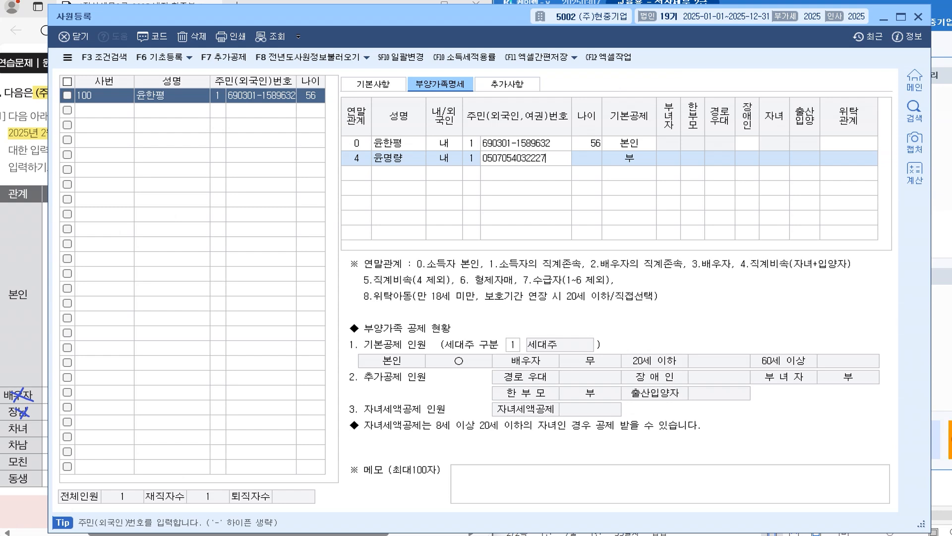
- Enter the daughter's resident number and set her basic deduction to 20세이하
{"action": "key", "text": "Return"}
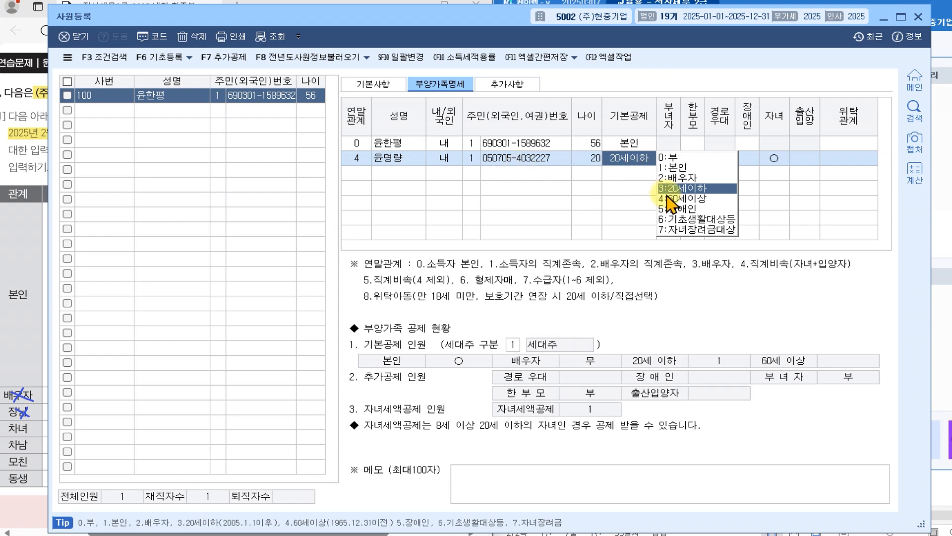
{"action": "left_click", "coordinate": [684, 189]}
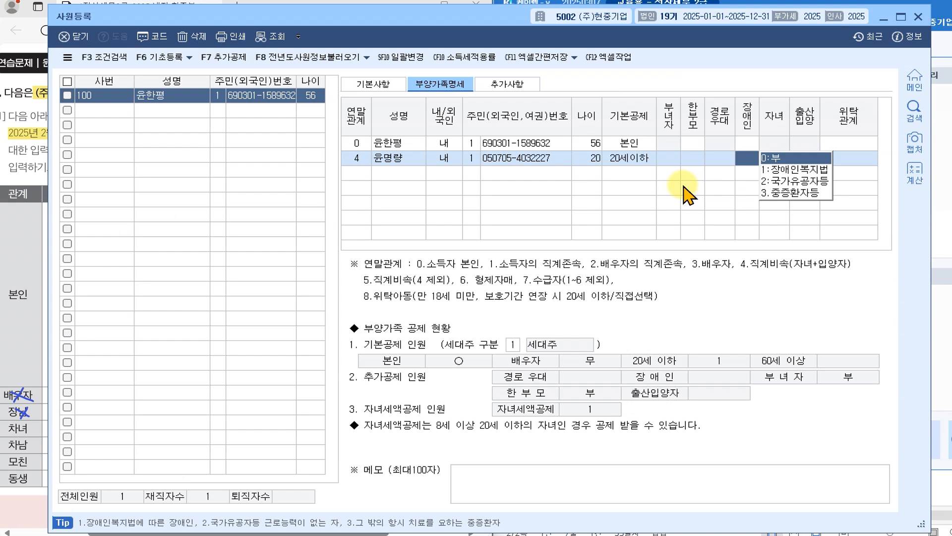
{"action": "key", "text": "Return"}
{"action": "key", "text": "Return"}
{"action": "key", "text": "Return"}
{"action": "key", "text": "Return"}
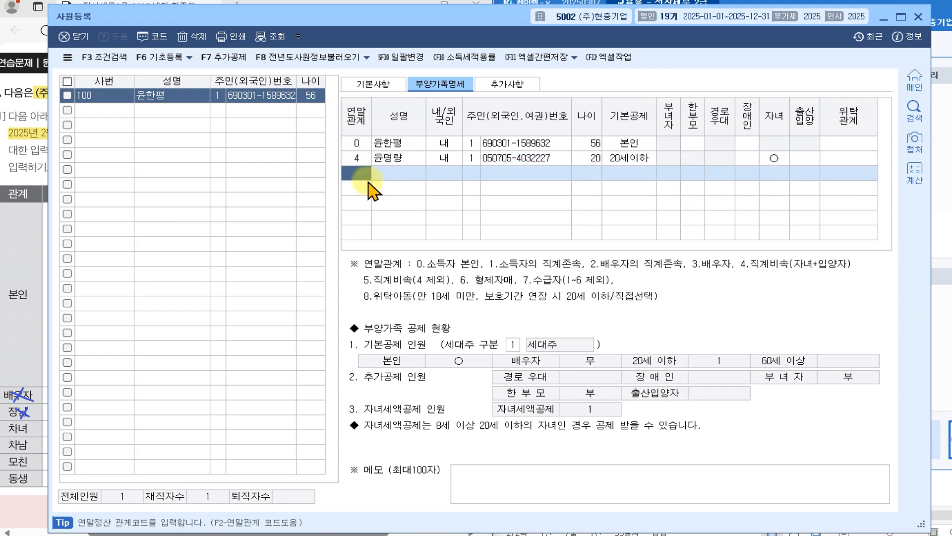
{"action": "left_click_drag", "start_coordinate": [403, 20], "coordinate": [851, 24]}
{"action": "scroll", "coordinate": [153, 417], "scroll_direction": "down", "scroll_amount": 2}
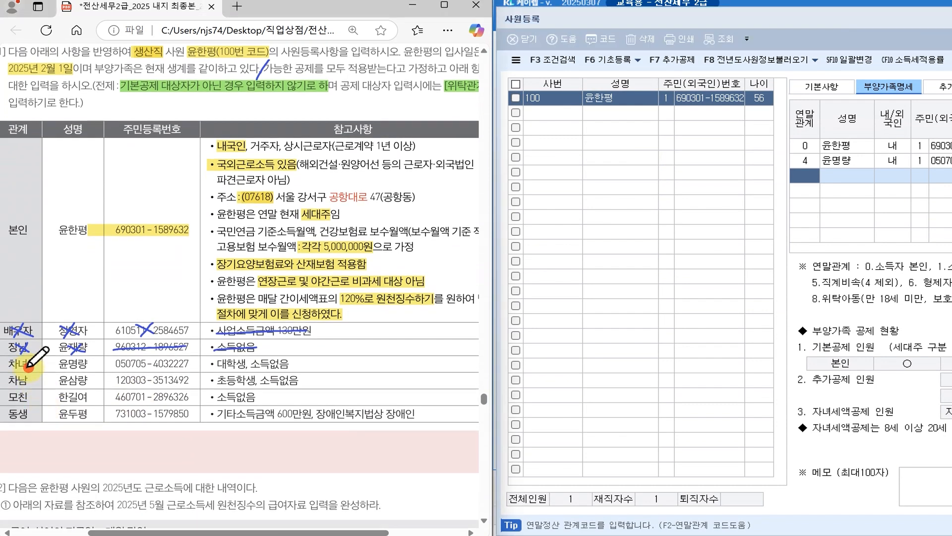
- Circle 차녀, 본인 and 차남 in ink, note 20 beside the daughter, and restore 사원등록
{"action": "mouse_move", "coordinate": [11, 367]}
{"action": "left_mouse_down"}
{"action": "mouse_move", "coordinate": [25, 354]}
{"action": "mouse_move", "coordinate": [31, 368]}
{"action": "mouse_move", "coordinate": [87, 371]}
{"action": "mouse_move", "coordinate": [56, 358]}
{"action": "left_mouse_up"}
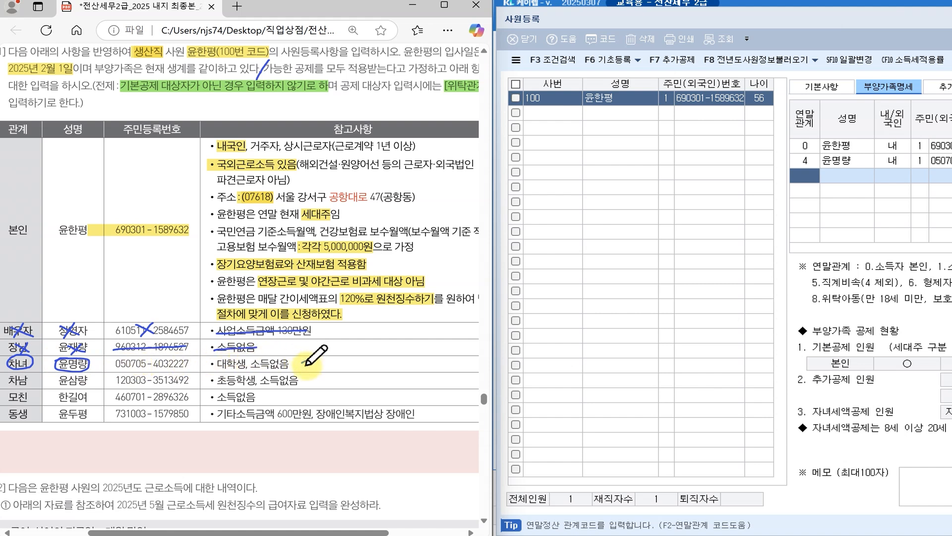
{"action": "mouse_move", "coordinate": [299, 363]}
{"action": "left_mouse_down"}
{"action": "mouse_move", "coordinate": [308, 370]}
{"action": "mouse_move", "coordinate": [324, 360]}
{"action": "mouse_move", "coordinate": [316, 361]}
{"action": "left_mouse_up"}
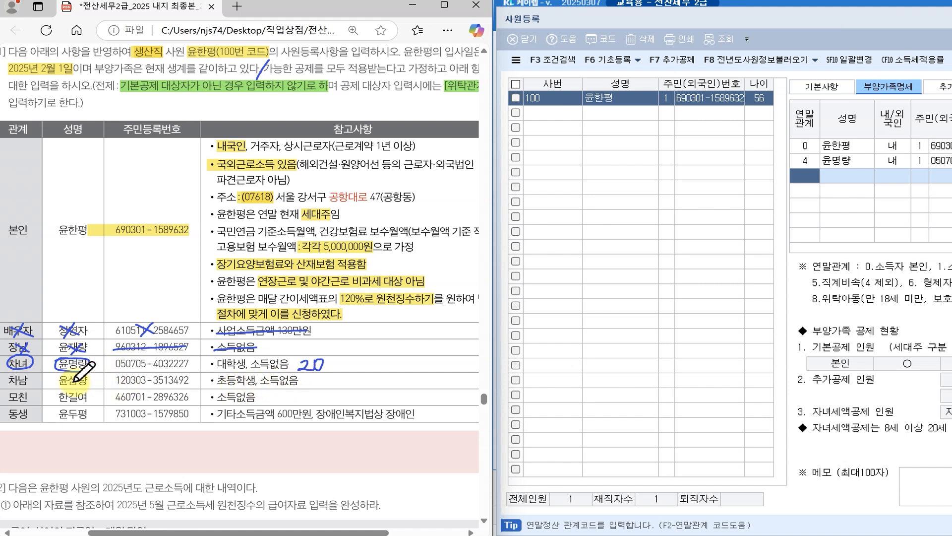
{"action": "mouse_move", "coordinate": [85, 386]}
{"action": "left_mouse_down"}
{"action": "mouse_move", "coordinate": [52, 382]}
{"action": "mouse_move", "coordinate": [74, 372]}
{"action": "mouse_move", "coordinate": [88, 383]}
{"action": "left_mouse_up"}
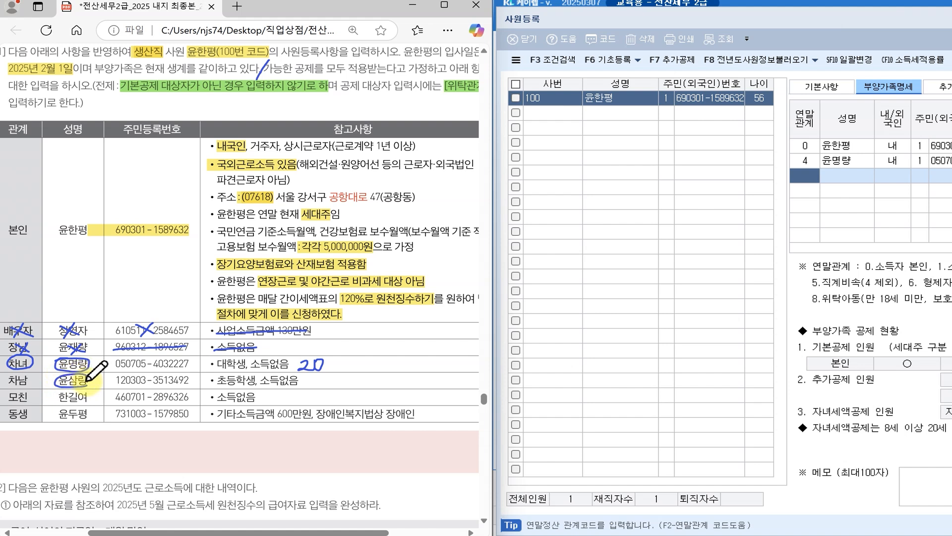
{"action": "mouse_move", "coordinate": [27, 222]}
{"action": "left_mouse_down"}
{"action": "mouse_move", "coordinate": [11, 226]}
{"action": "mouse_move", "coordinate": [32, 243]}
{"action": "left_mouse_up"}
{"action": "mouse_move", "coordinate": [30, 373]}
{"action": "left_mouse_down"}
{"action": "mouse_move", "coordinate": [13, 395]}
{"action": "mouse_move", "coordinate": [24, 367]}
{"action": "mouse_move", "coordinate": [30, 382]}
{"action": "left_mouse_up"}
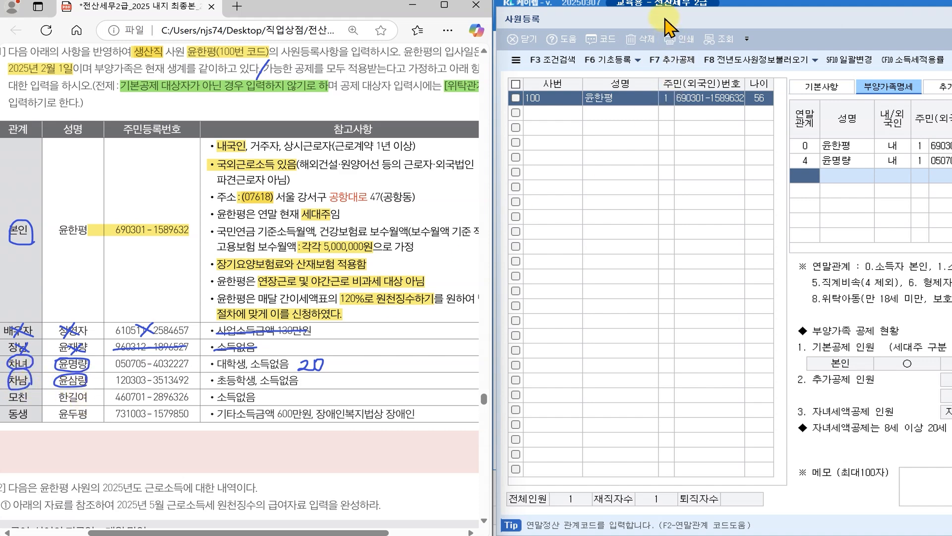
{"action": "left_click", "coordinate": [662, 20]}
{"action": "left_click_drag", "start_coordinate": [662, 20], "coordinate": [225, 20]}
{"action": "left_click", "coordinate": [365, 170]}
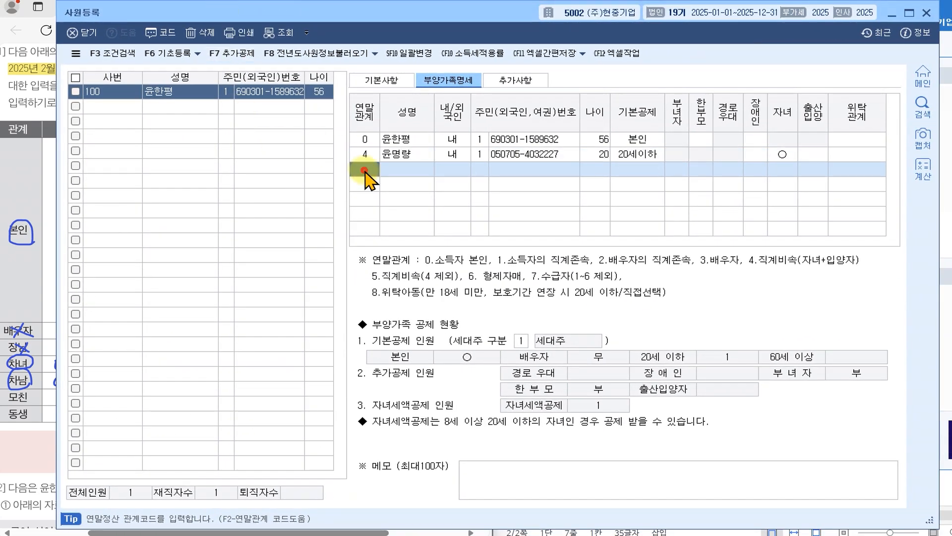
- Add the second son as relation 4 with his name and resident number, keeping 20세이하
{"action": "type", "text": "4"}
{"action": "key", "text": "Return"}
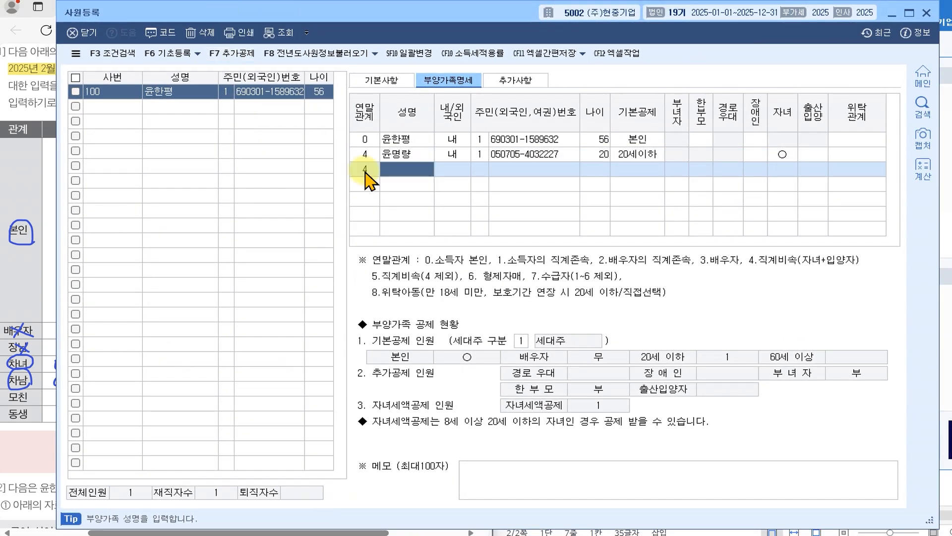
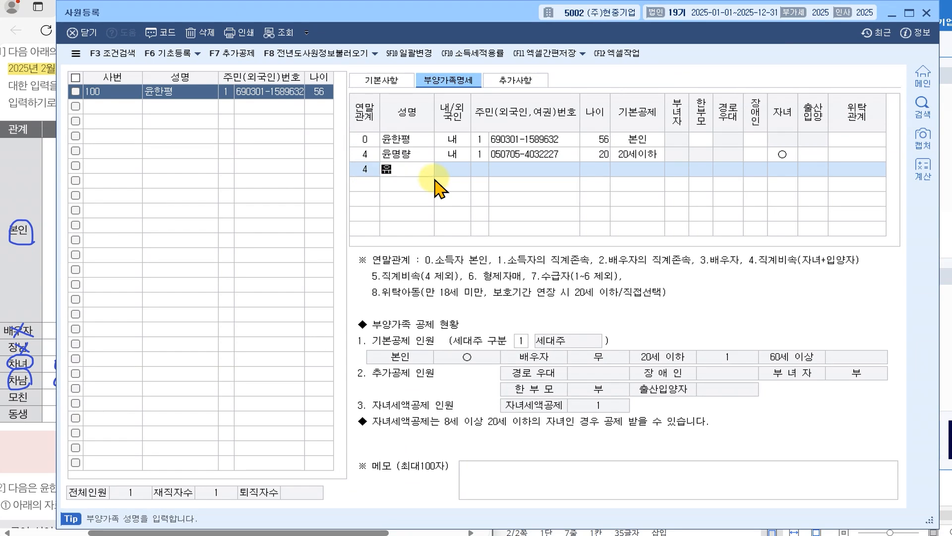
{"action": "key", "text": "Return"}
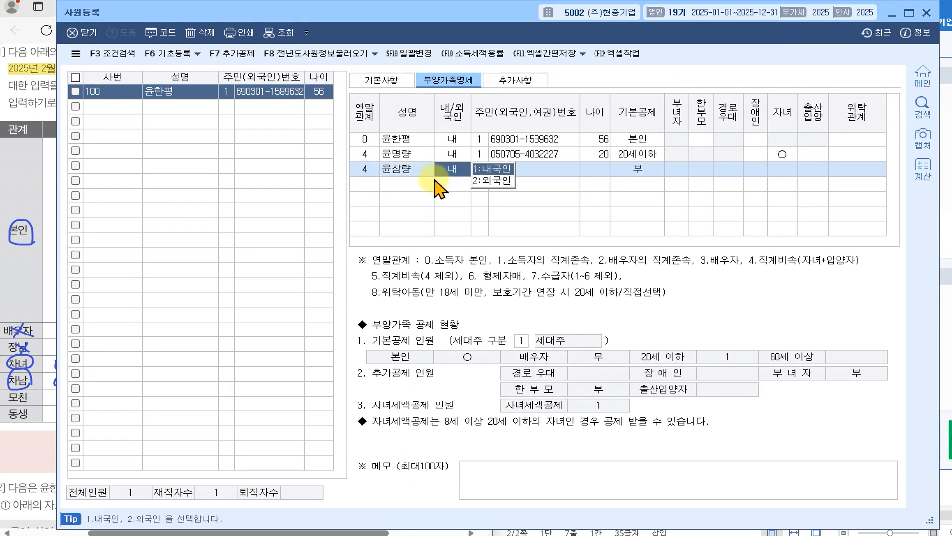
{"action": "key", "text": "Return"}
{"action": "key", "text": "Return"}
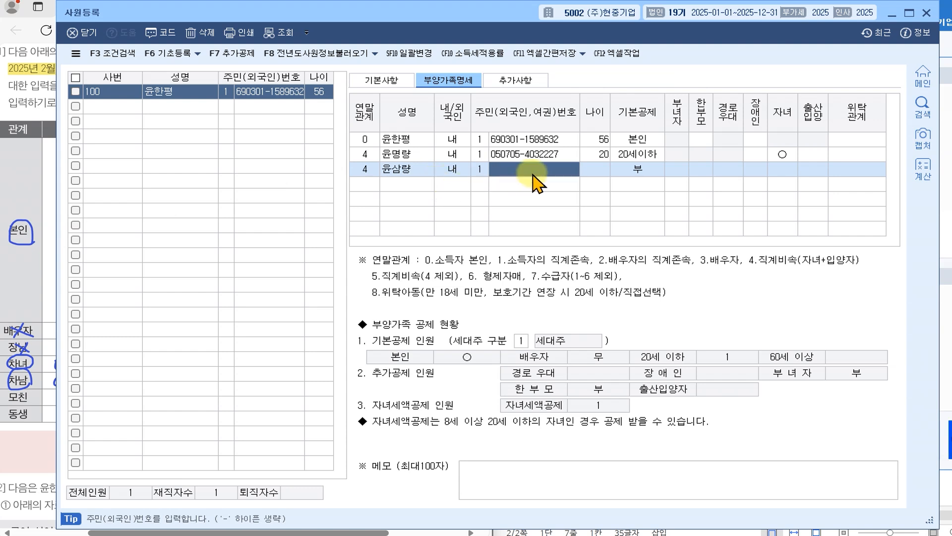
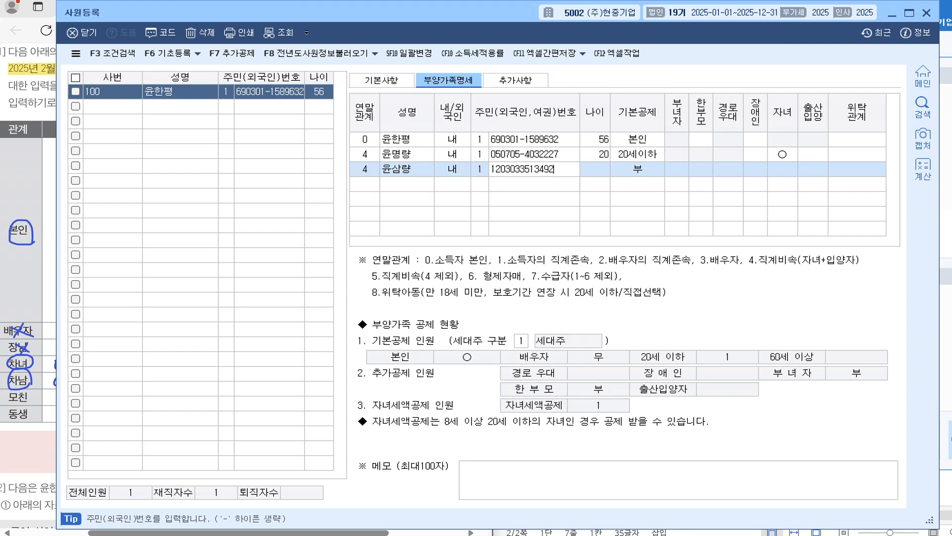
{"action": "key", "text": "Return"}
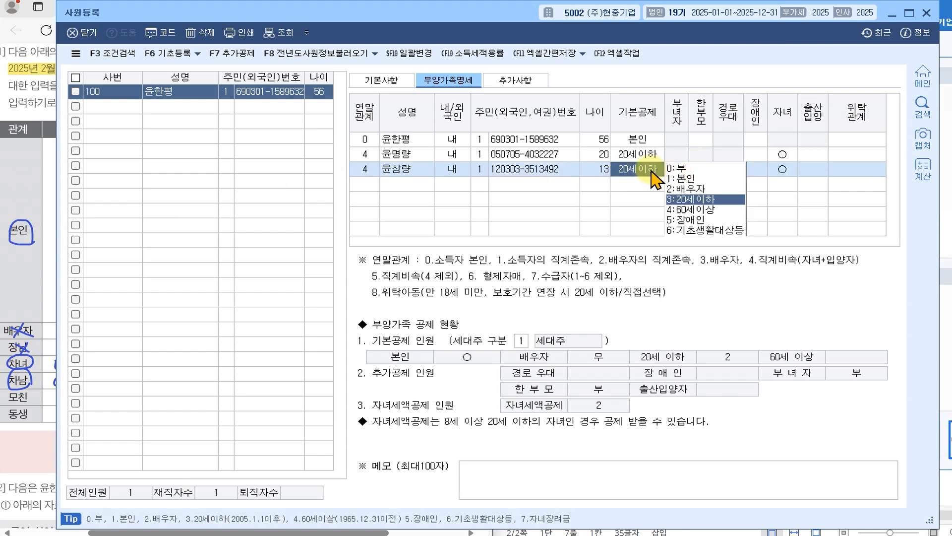
{"action": "key", "text": "Return"}
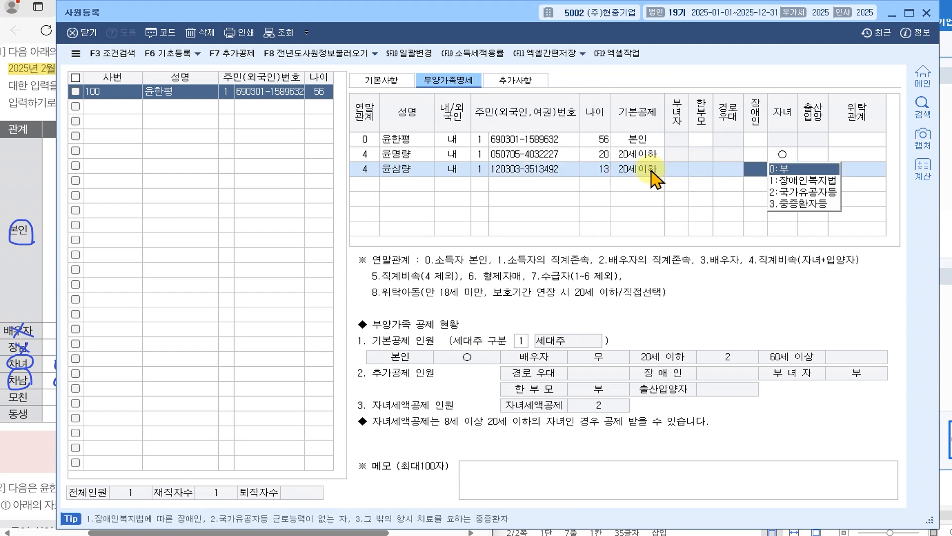
{"action": "key", "text": "Return"}
{"action": "key", "text": "Return"}
{"action": "key", "text": "Return"}
{"action": "key", "text": "Return"}
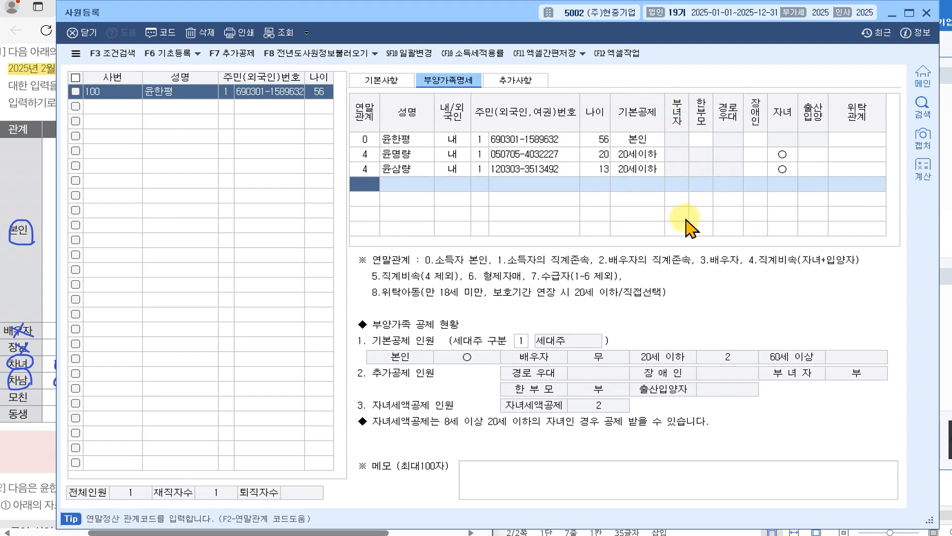
- Circle the mother's birth-date digits 460 in the PDF and bring 사원등록 back
{"action": "left_click_drag", "start_coordinate": [164, 15], "coordinate": [609, 24]}
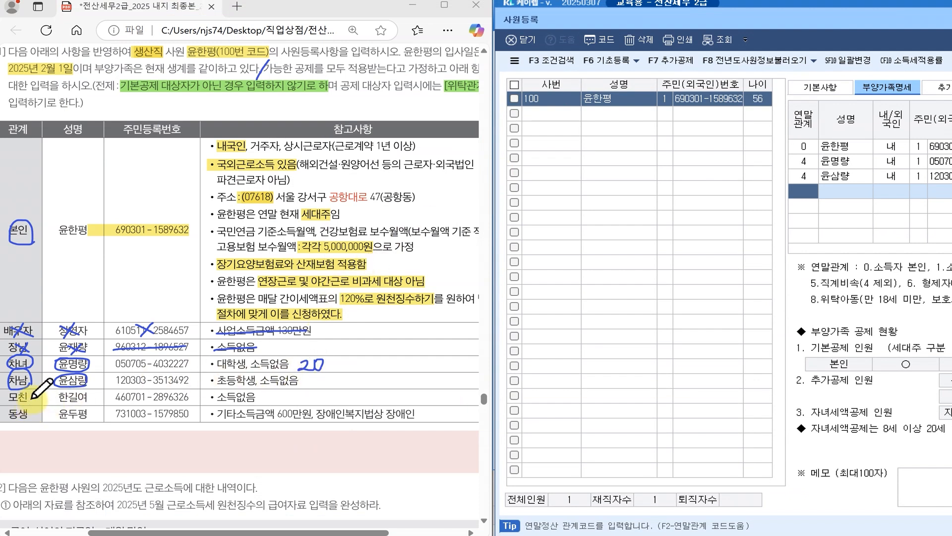
{"action": "mouse_move", "coordinate": [113, 392]}
{"action": "left_mouse_down"}
{"action": "mouse_move", "coordinate": [118, 406]}
{"action": "mouse_move", "coordinate": [135, 396]}
{"action": "mouse_move", "coordinate": [115, 390]}
{"action": "left_mouse_up"}
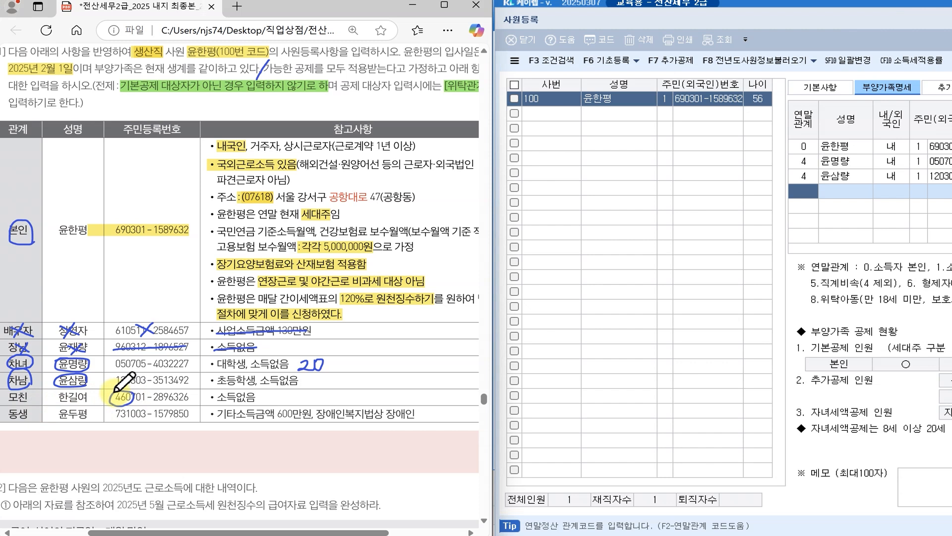
{"action": "left_click", "coordinate": [552, 20]}
{"action": "left_click_drag", "start_coordinate": [552, 20], "coordinate": [99, 22]}
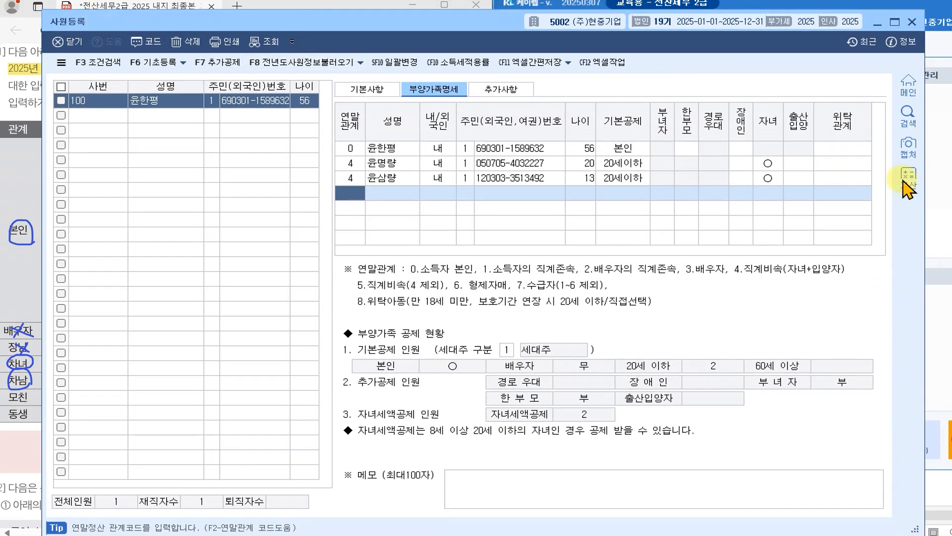
{"action": "left_click", "coordinate": [905, 185]}
{"action": "left_click", "coordinate": [468, 170]}
{"action": "type", "text": "2,025"}
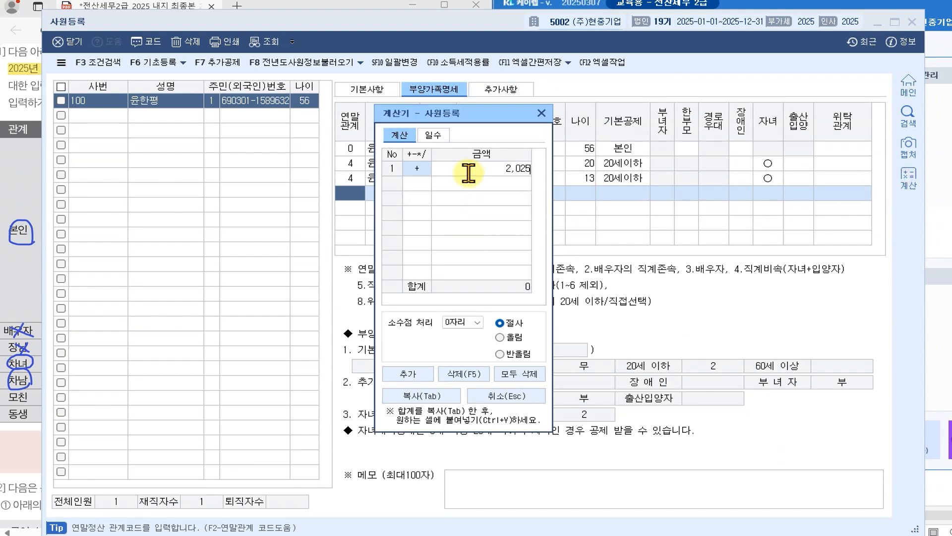
{"action": "key", "text": "Return"}
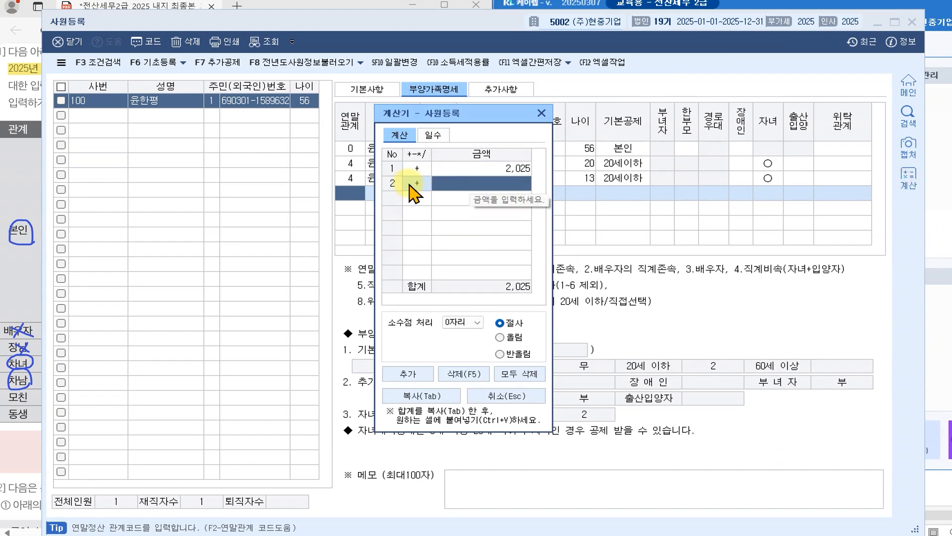
{"action": "left_click", "coordinate": [407, 184]}
{"action": "type", "text": "-"}
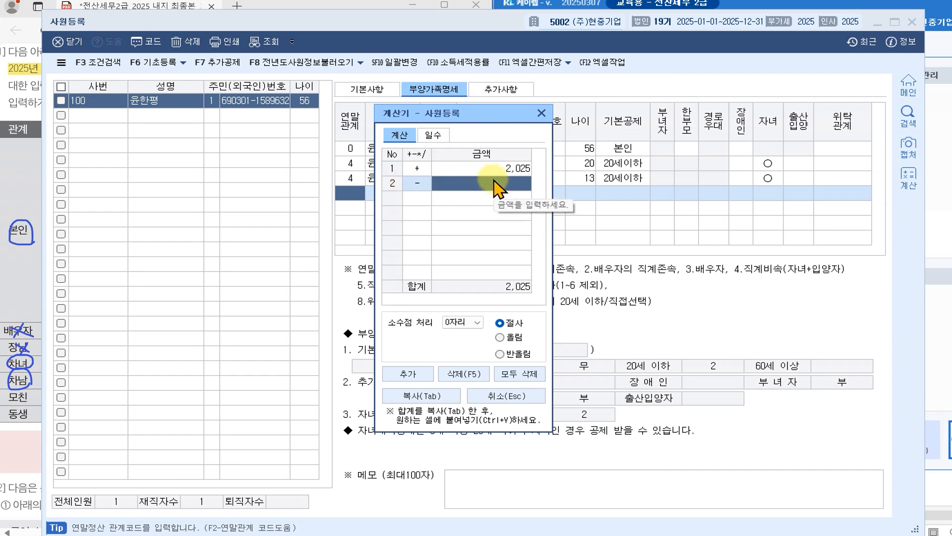
{"action": "type", "text": "19"}
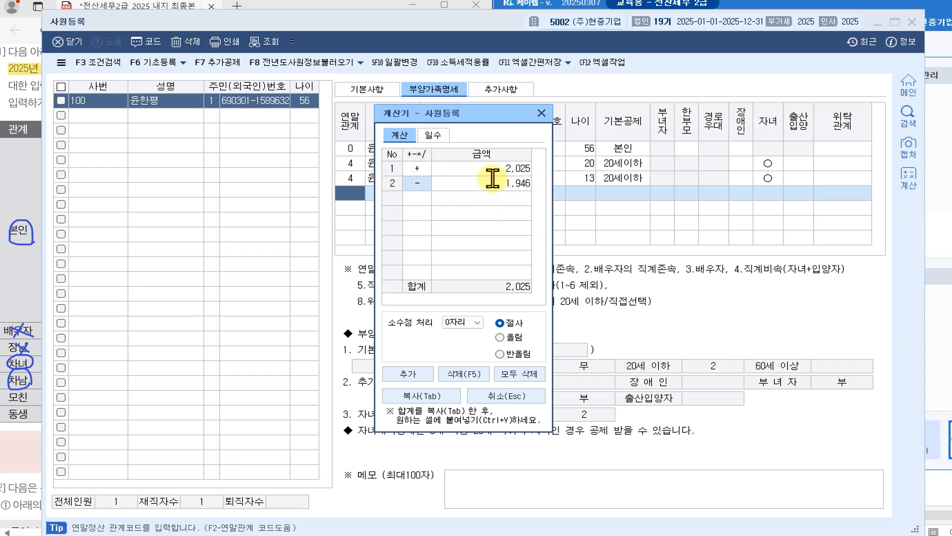
{"action": "type", "text": "46"}
{"action": "key", "text": "Return"}
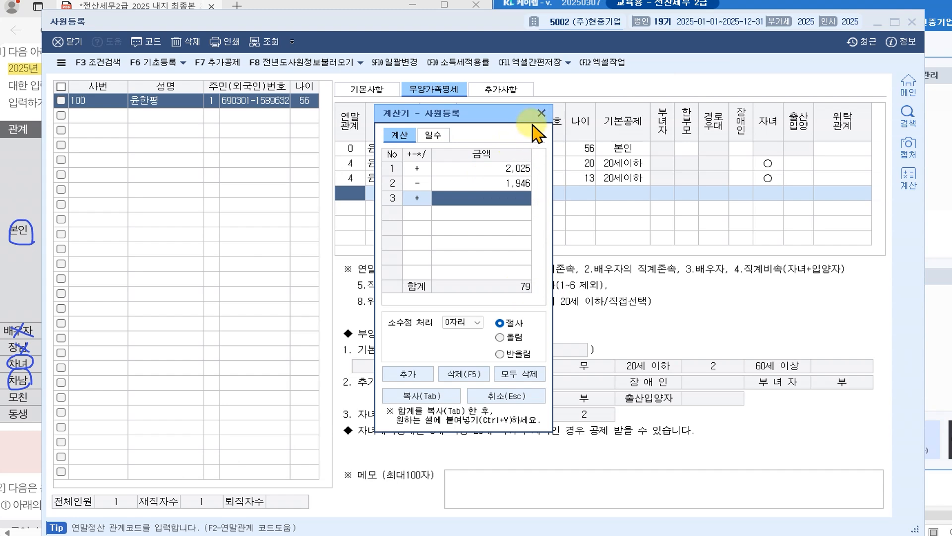
{"action": "left_click", "coordinate": [542, 113]}
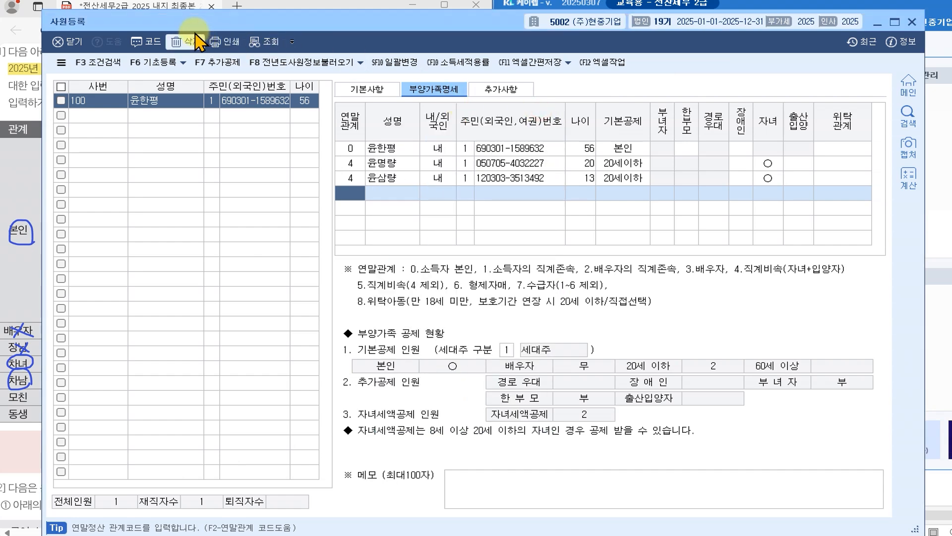
{"action": "left_click_drag", "start_coordinate": [134, 25], "coordinate": [247, 37]}
{"action": "left_click_drag", "start_coordinate": [205, 32], "coordinate": [128, 25]}
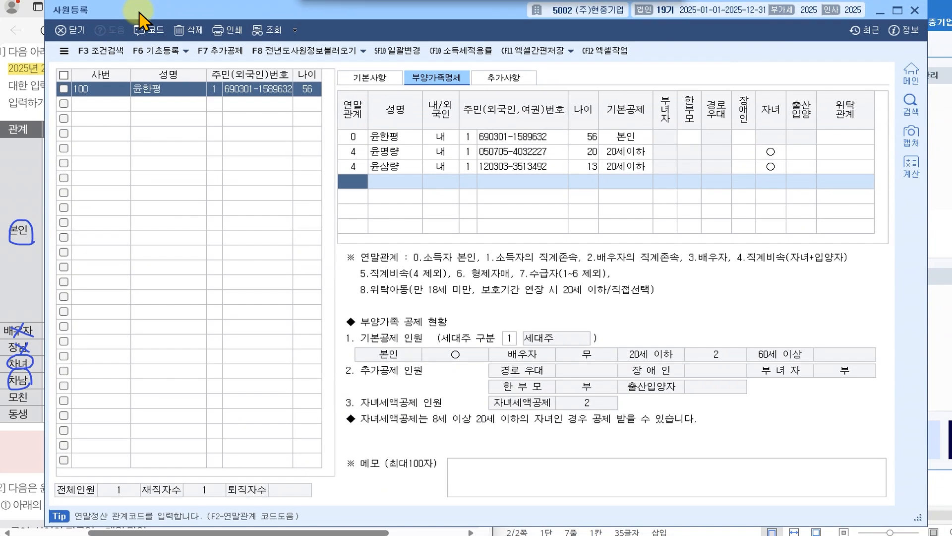
{"action": "left_click", "coordinate": [350, 189]}
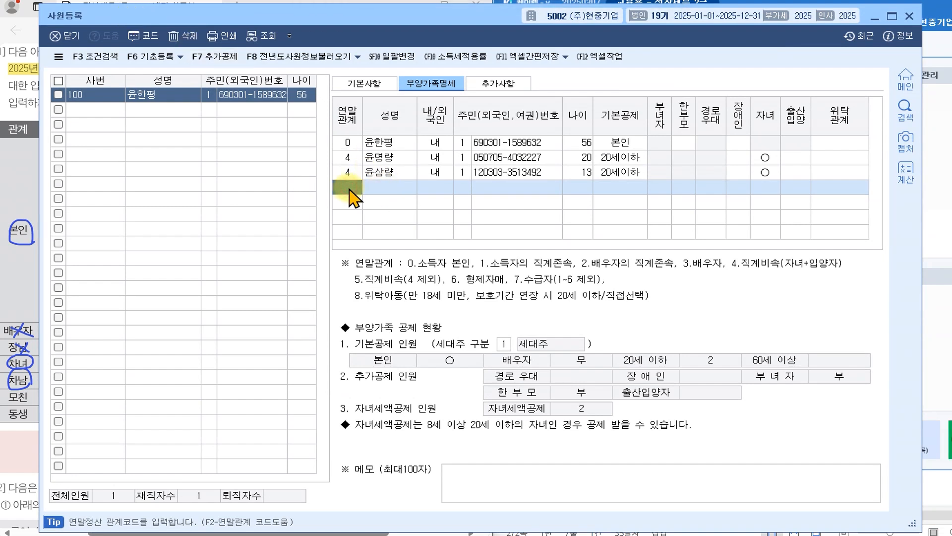
- Add a dependent row with relation code 1 소득자의 직계존속 and the mother's name
{"action": "left_click", "coordinate": [149, 37]}
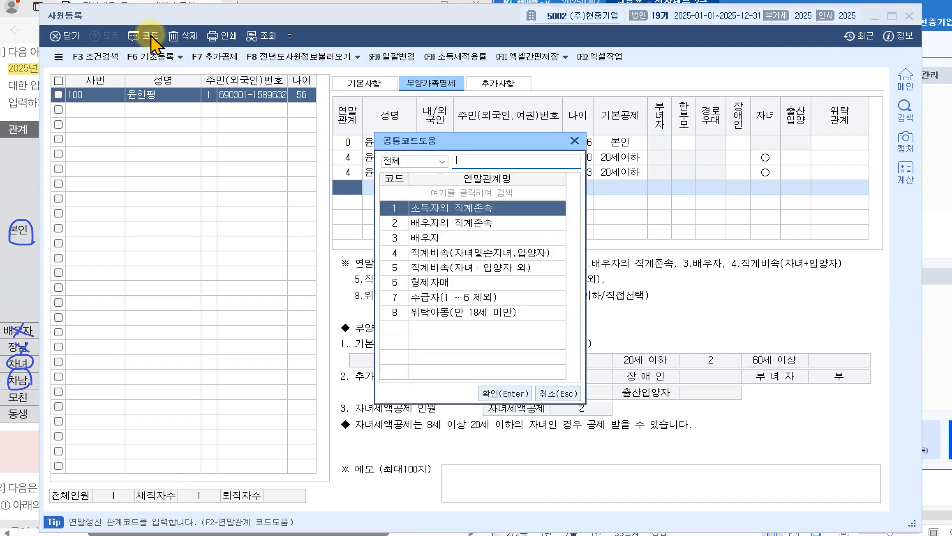
{"action": "left_click", "coordinate": [450, 223]}
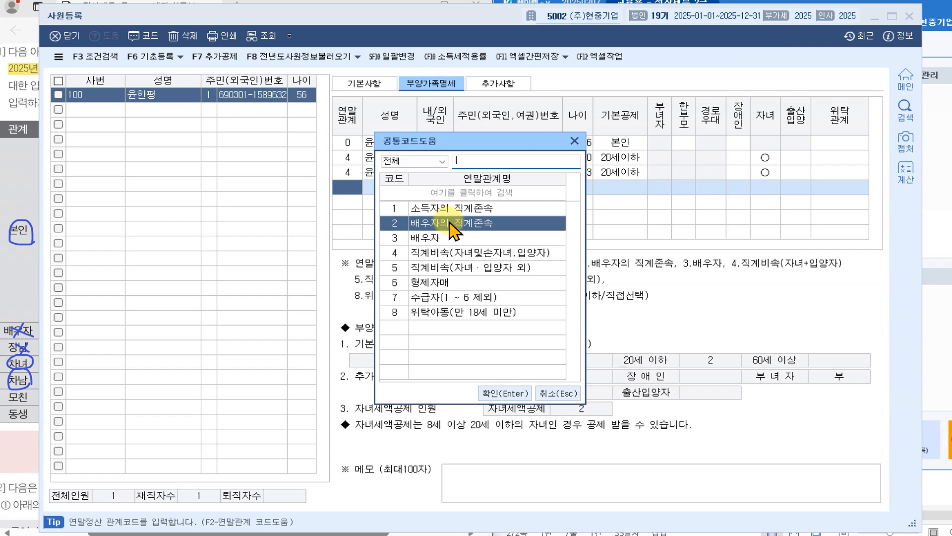
{"action": "left_click", "coordinate": [453, 209]}
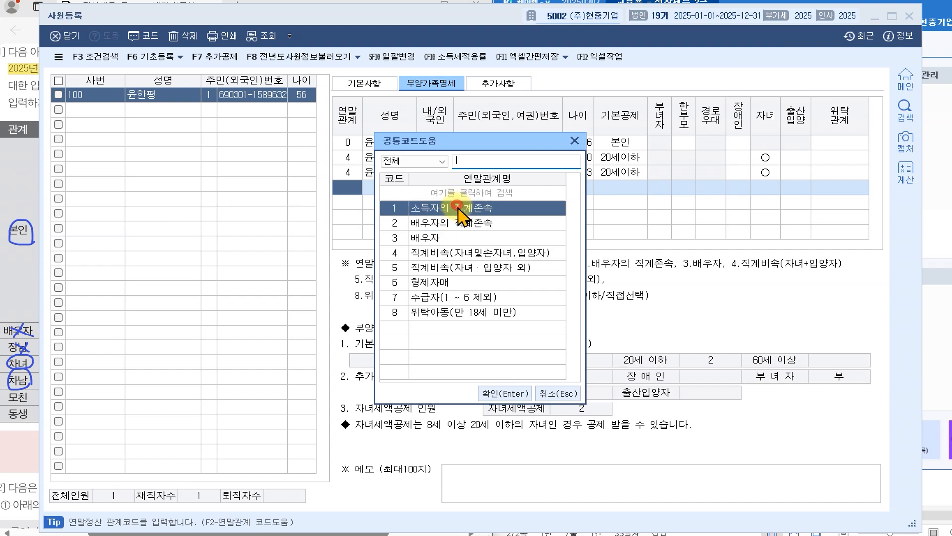
{"action": "left_click", "coordinate": [505, 393]}
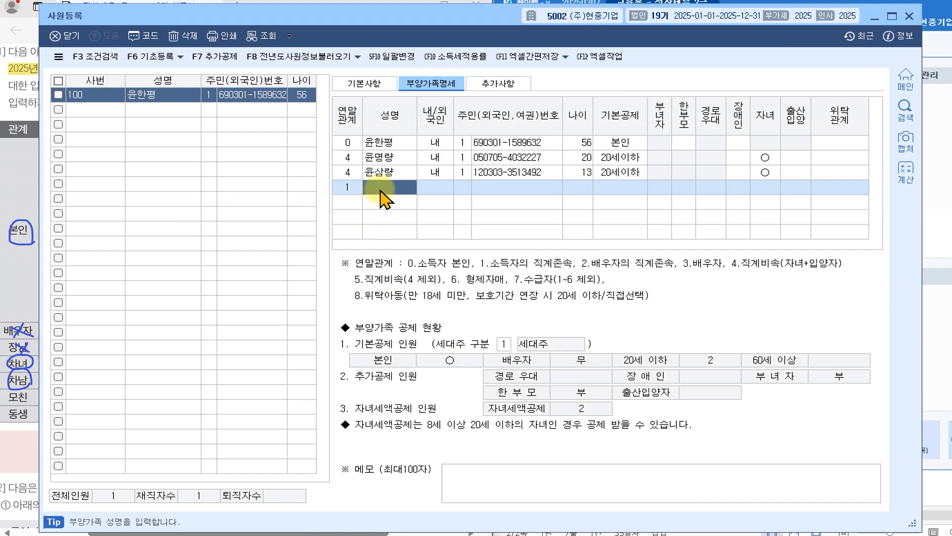
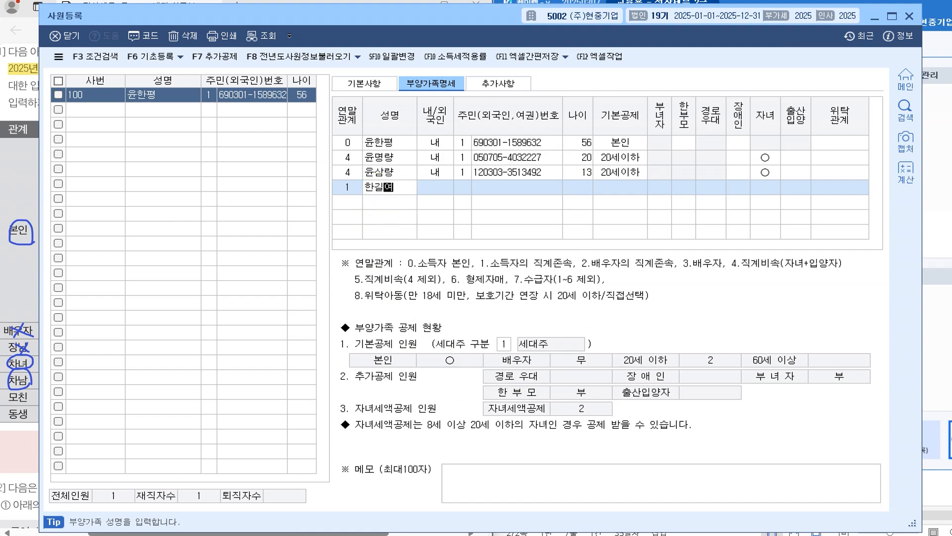
{"action": "key", "text": "Return"}
{"action": "key", "text": "Return"}
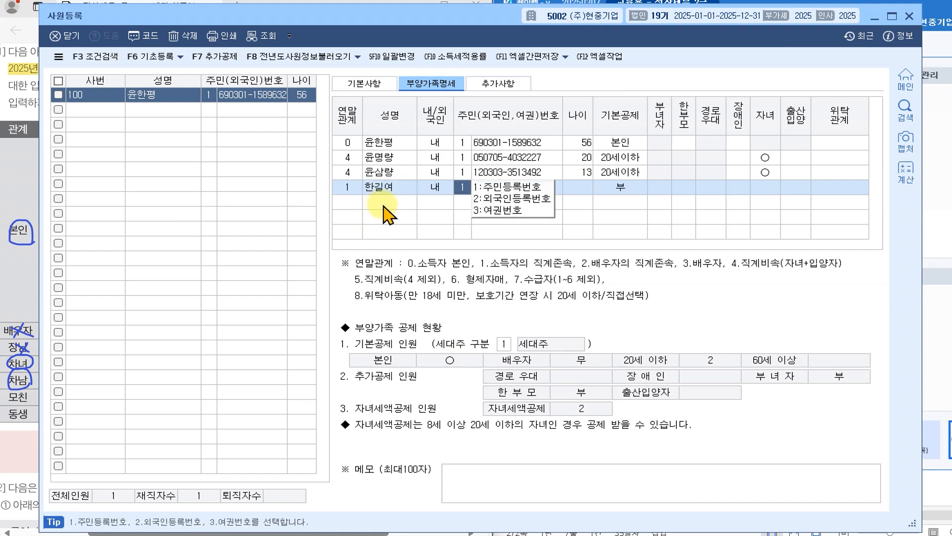
- Enter the mother's resident number and choose the 60세이상 basic deduction
{"action": "key", "text": "Return"}
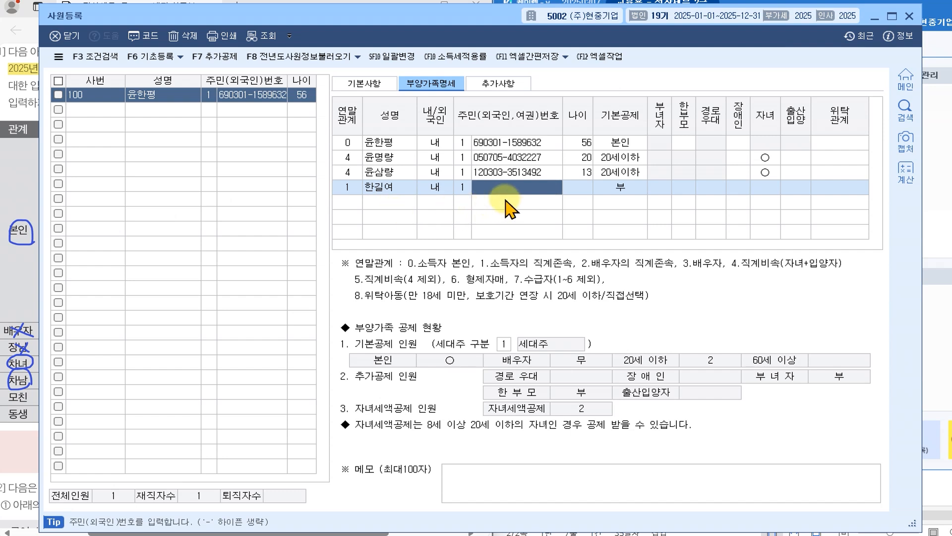
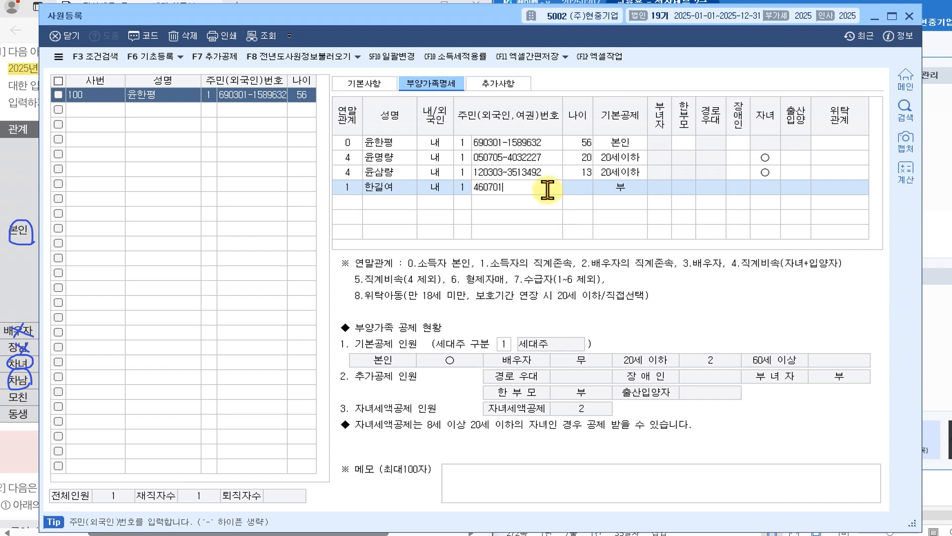
{"action": "key", "text": "Return"}
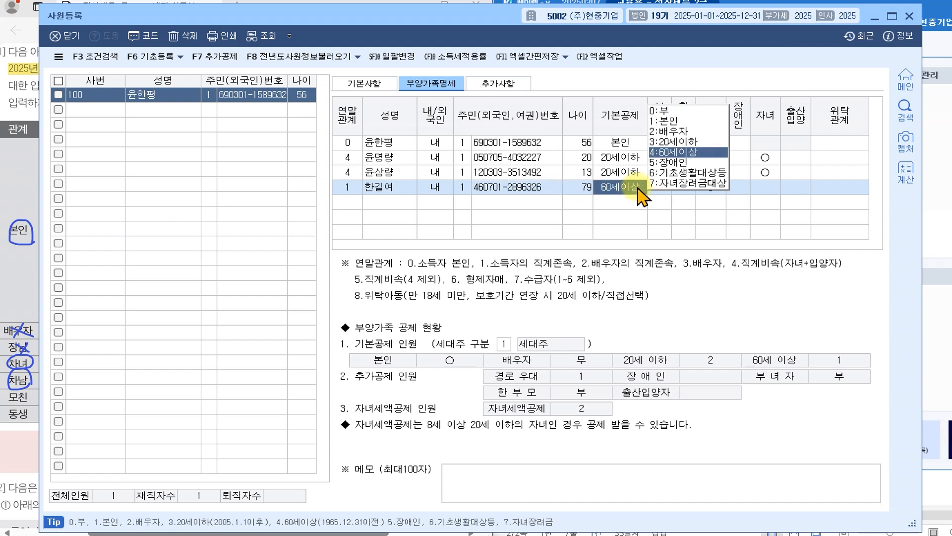
{"action": "left_click", "coordinate": [679, 151]}
{"action": "key", "text": "Return"}
{"action": "key", "text": "Return"}
{"action": "key", "text": "Return"}
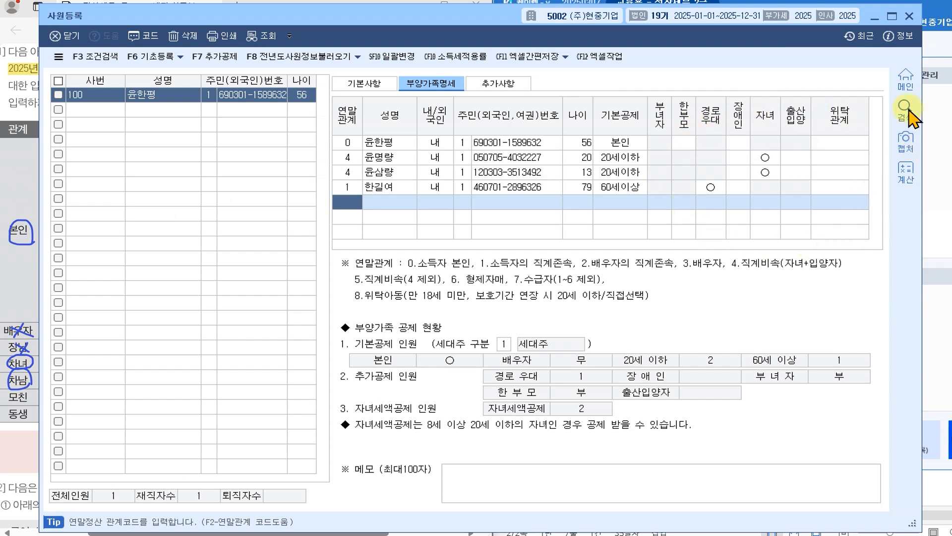
{"action": "left_click_drag", "start_coordinate": [203, 15], "coordinate": [659, 11]}
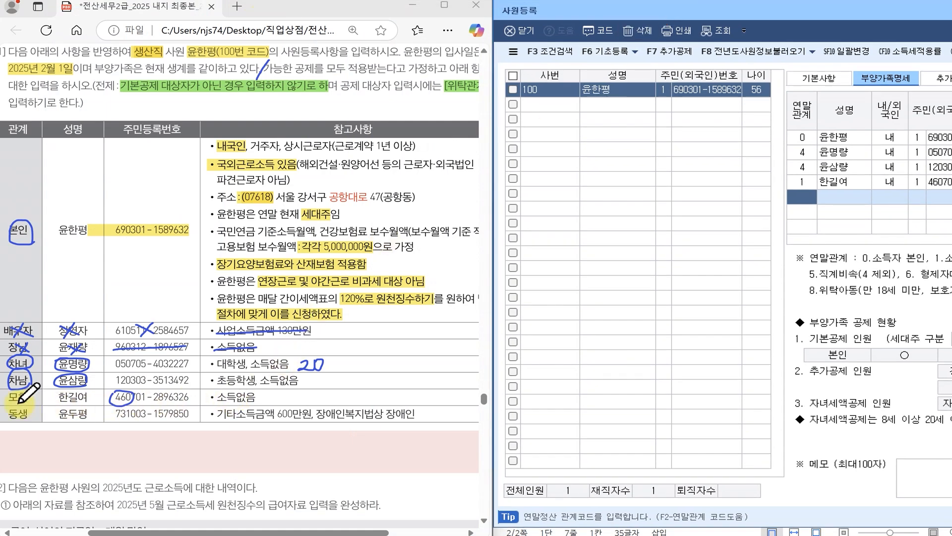
- Pen-mark the PDF: circle 모친, strike and X-out the 동생 row, tick 600만원, then move 사원등록 over it
{"action": "left_click_drag", "start_coordinate": [27, 390], "coordinate": [30, 392]}
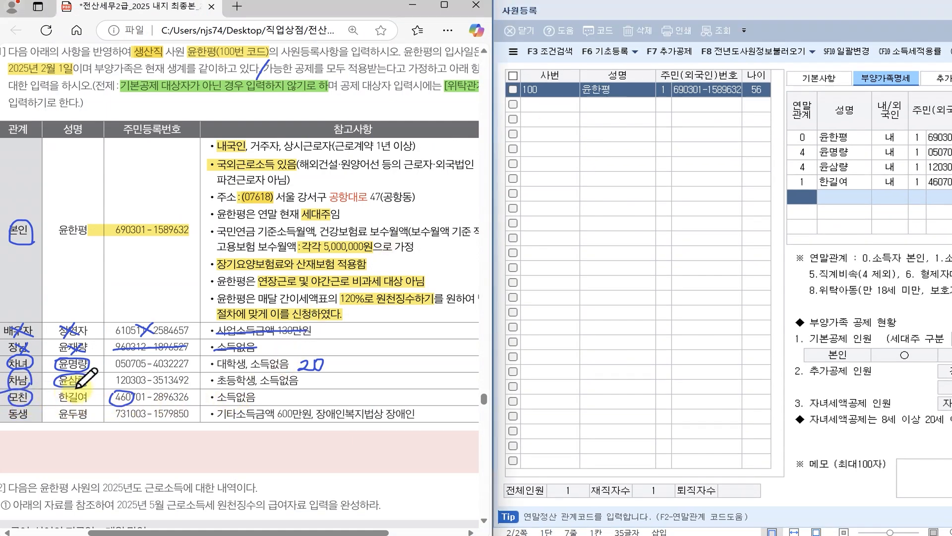
{"action": "left_click_drag", "start_coordinate": [93, 398], "coordinate": [89, 392]}
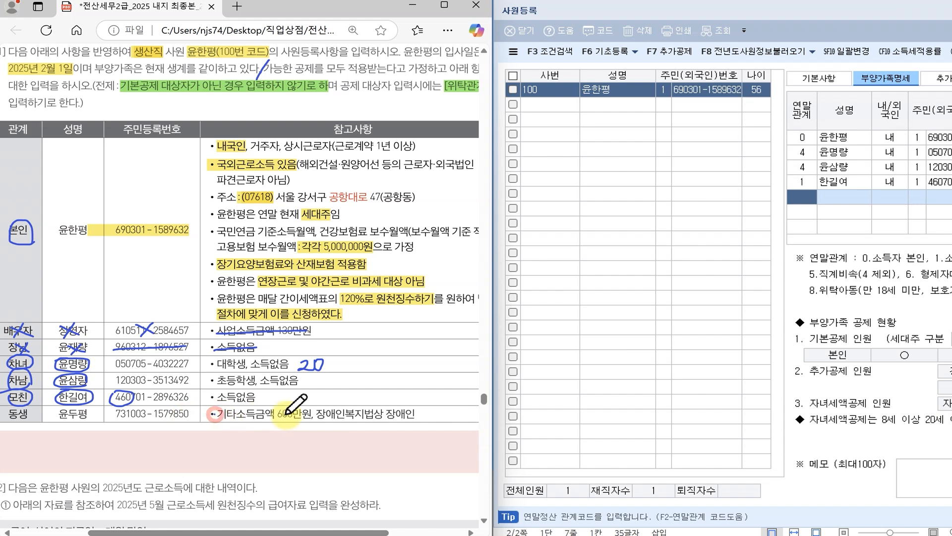
{"action": "mouse_move", "coordinate": [387, 407]}
{"action": "left_mouse_down"}
{"action": "mouse_move", "coordinate": [392, 425]}
{"action": "mouse_move", "coordinate": [421, 415]}
{"action": "mouse_move", "coordinate": [389, 407]}
{"action": "left_mouse_up"}
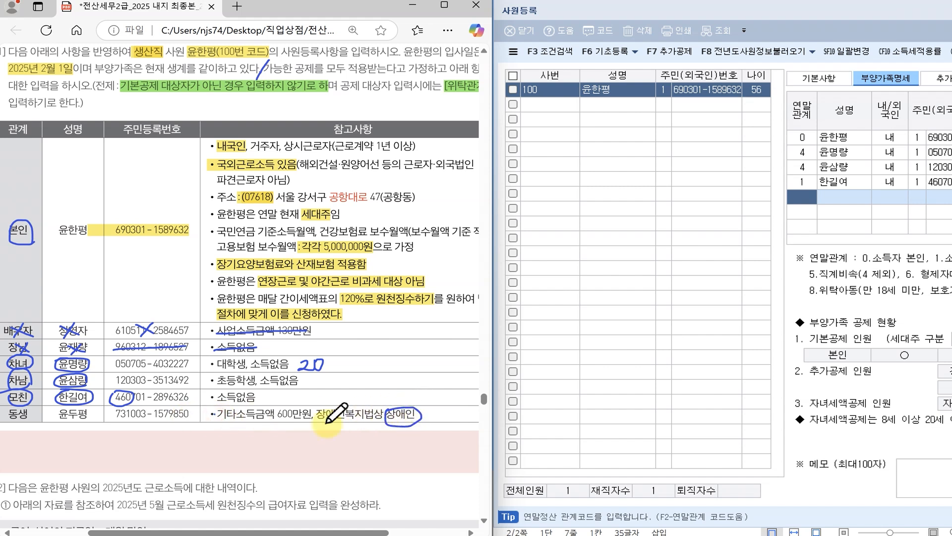
{"action": "left_click_drag", "start_coordinate": [149, 422], "coordinate": [149, 411]}
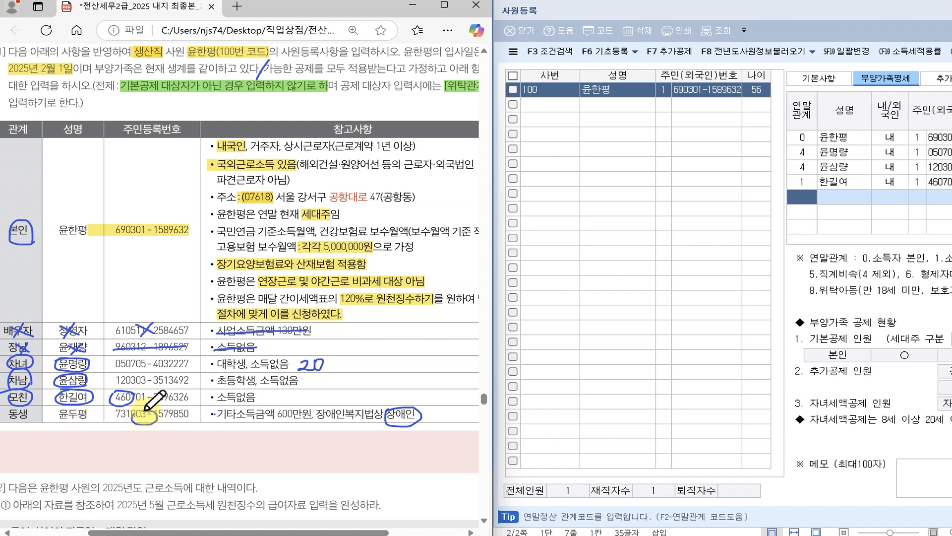
{"action": "left_click_drag", "start_coordinate": [211, 413], "coordinate": [314, 412]}
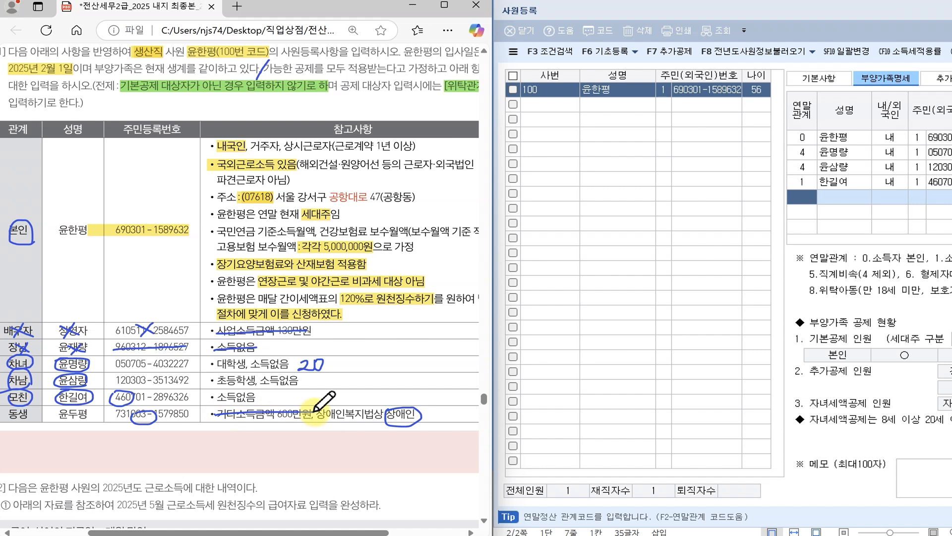
{"action": "mouse_move", "coordinate": [72, 423]}
{"action": "left_mouse_down"}
{"action": "mouse_move", "coordinate": [66, 410]}
{"action": "mouse_move", "coordinate": [85, 425]}
{"action": "left_mouse_up"}
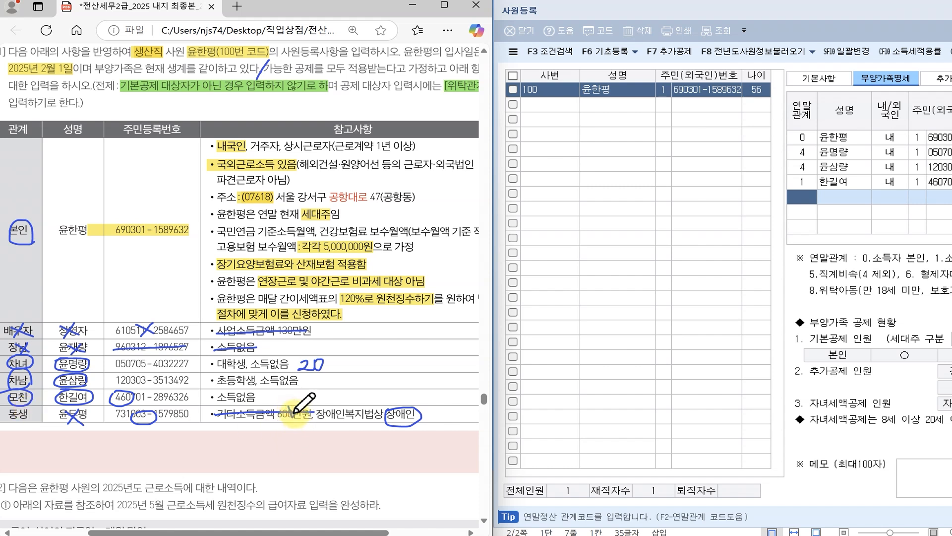
{"action": "left_click_drag", "start_coordinate": [301, 410], "coordinate": [303, 404]}
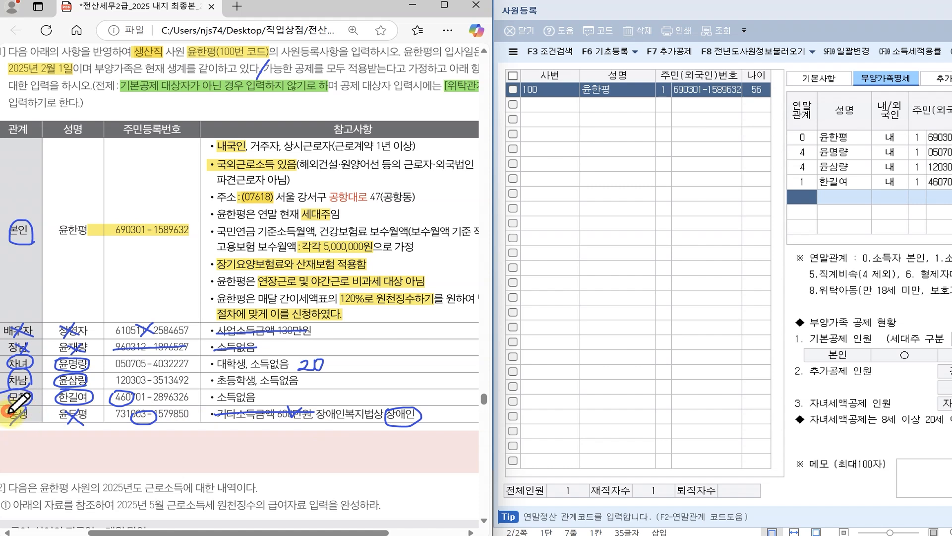
{"action": "left_click_drag", "start_coordinate": [9, 412], "coordinate": [24, 429]}
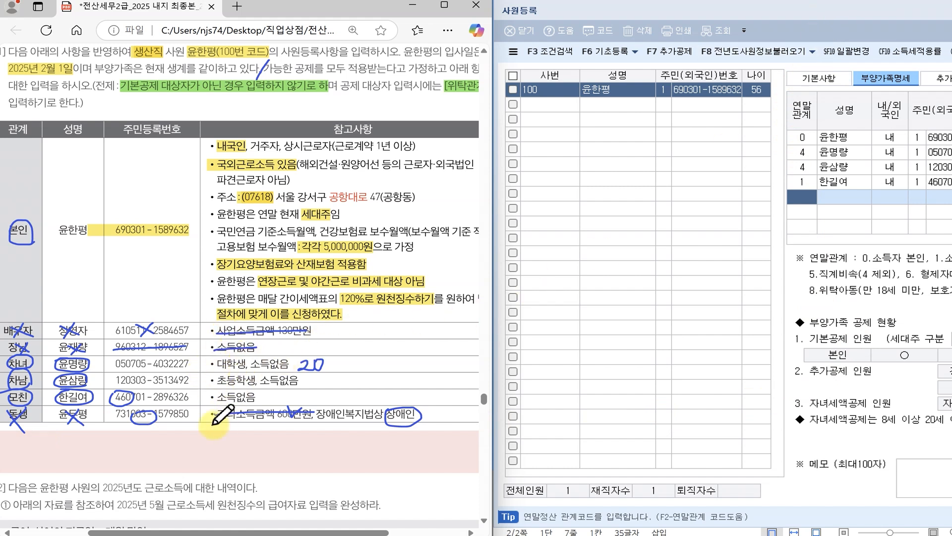
{"action": "left_click_drag", "start_coordinate": [681, 10], "coordinate": [207, 12]}
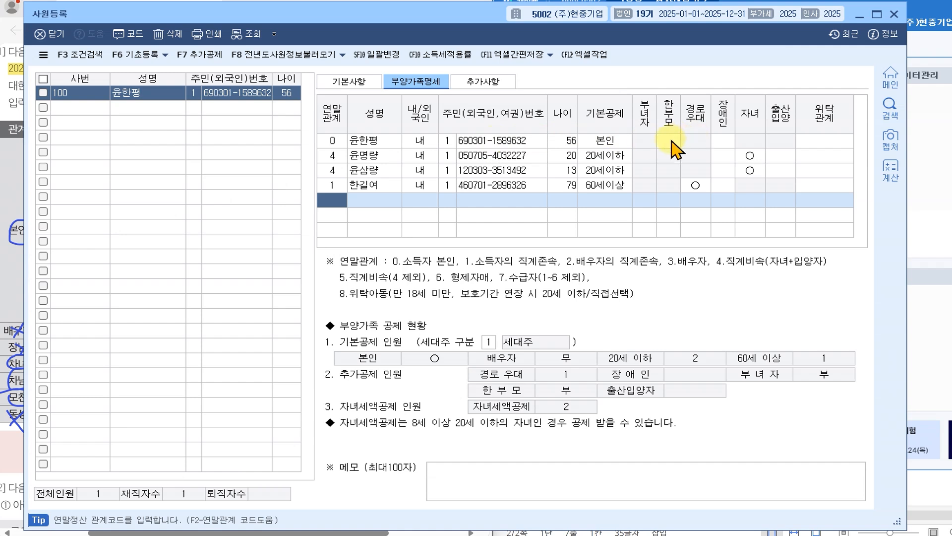
- Review the employee's 한부모 and 장애인 cells without changing any values
{"action": "left_click", "coordinate": [644, 140]}
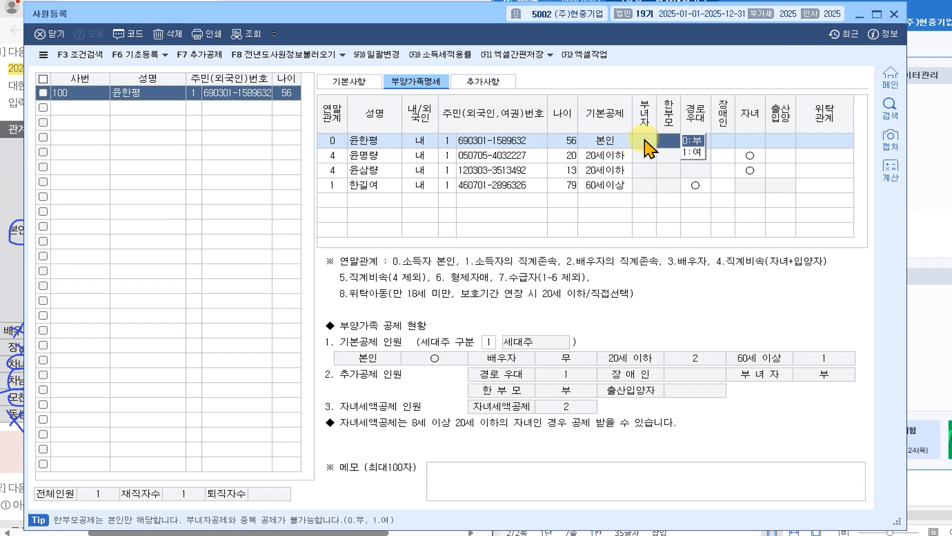
{"action": "left_click", "coordinate": [644, 140]}
{"action": "left_click", "coordinate": [645, 139]}
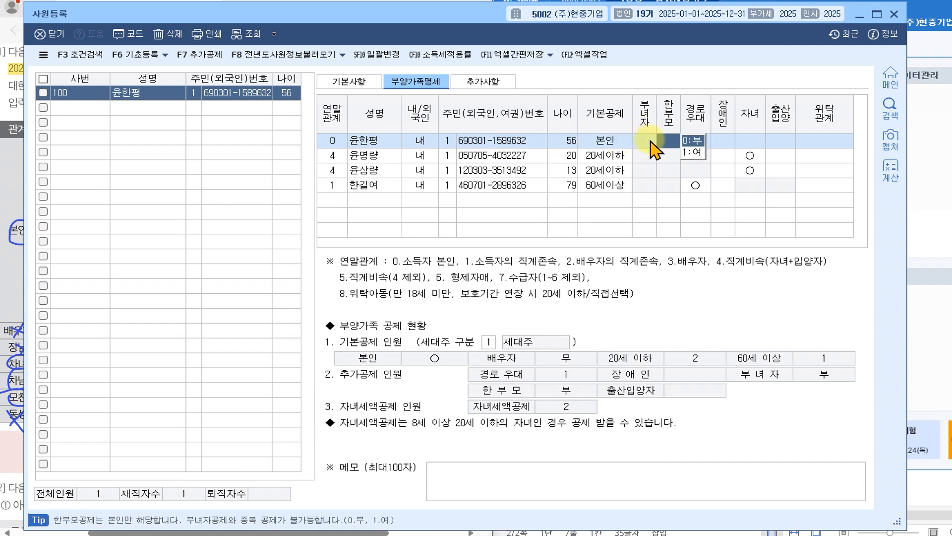
{"action": "left_click", "coordinate": [697, 140]}
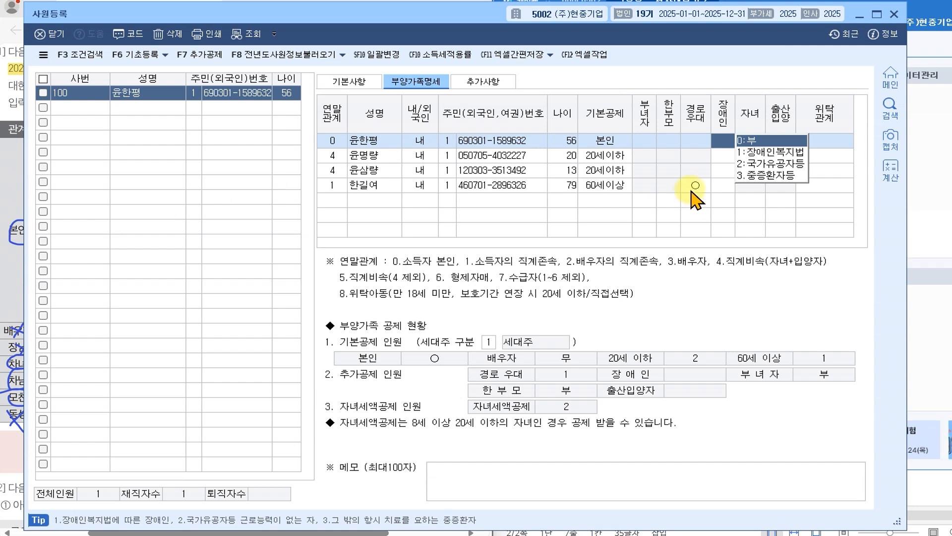
{"action": "left_click", "coordinate": [651, 148]}
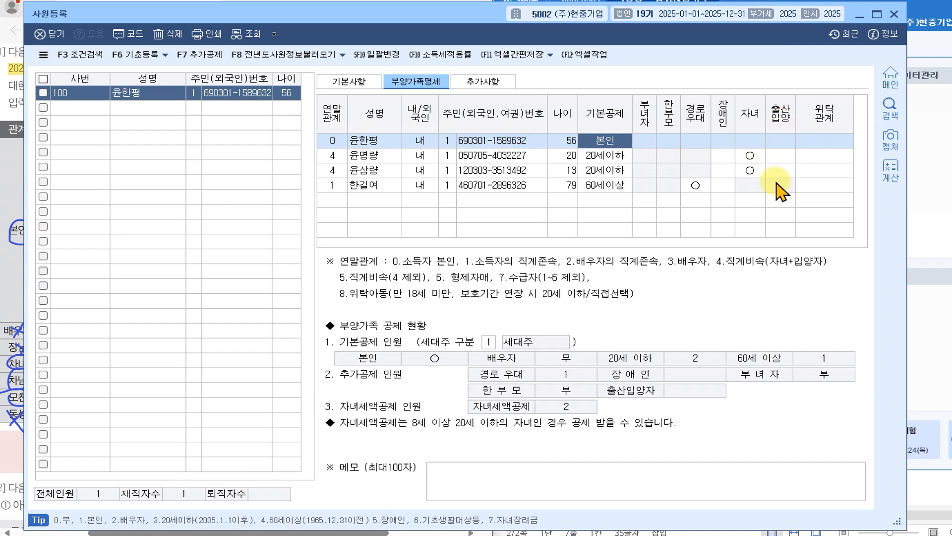
- Check the elder child's 출산입양 and the mother's 장애인 options unchanged, then show 기본사항
{"action": "left_click", "coordinate": [781, 155]}
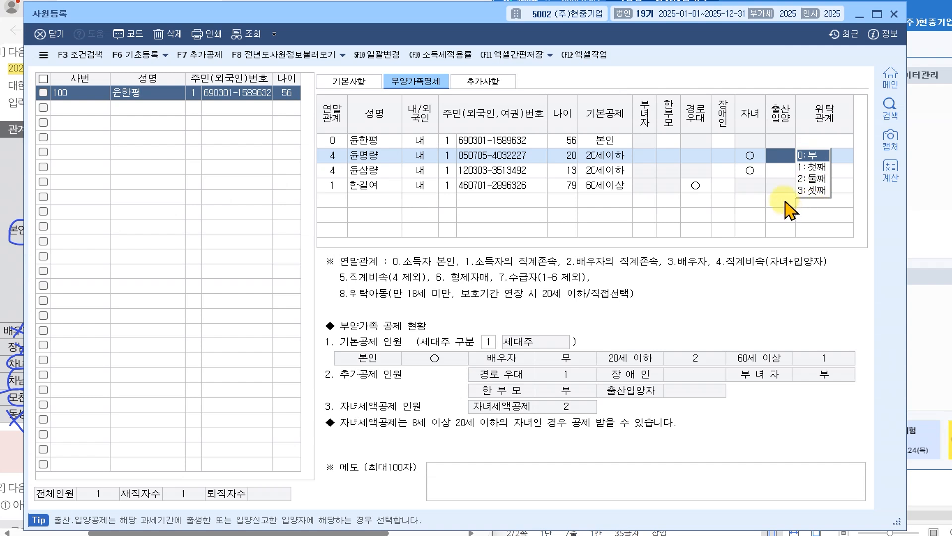
{"action": "left_click", "coordinate": [723, 185]}
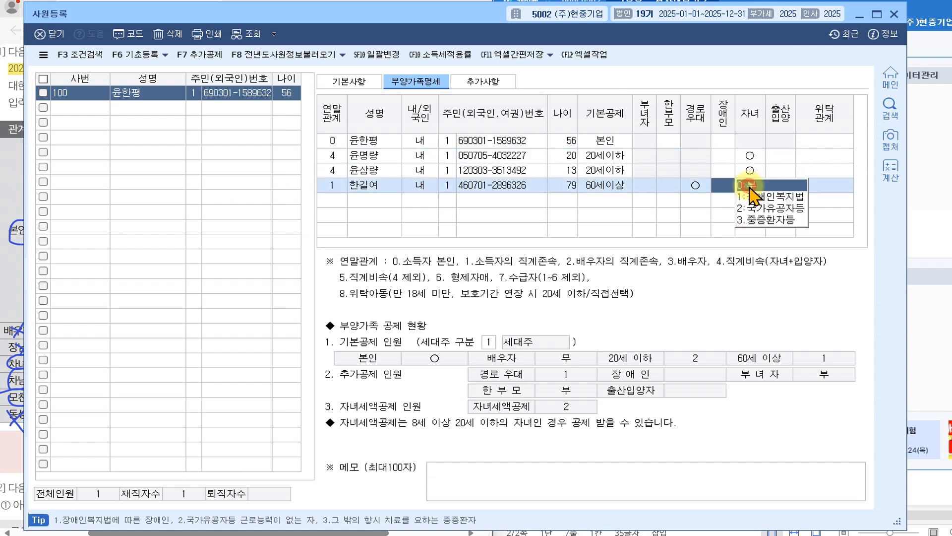
{"action": "left_click", "coordinate": [748, 155]}
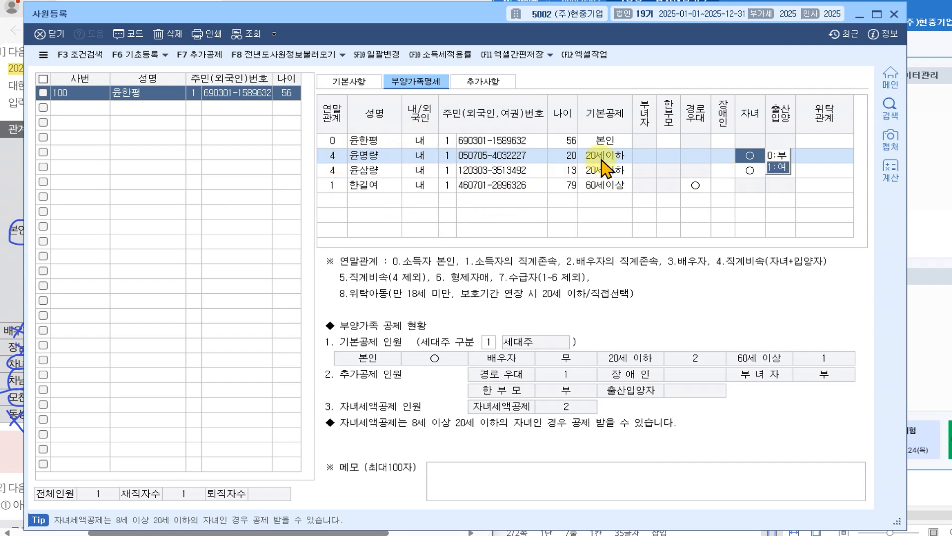
{"action": "left_click", "coordinate": [782, 155]}
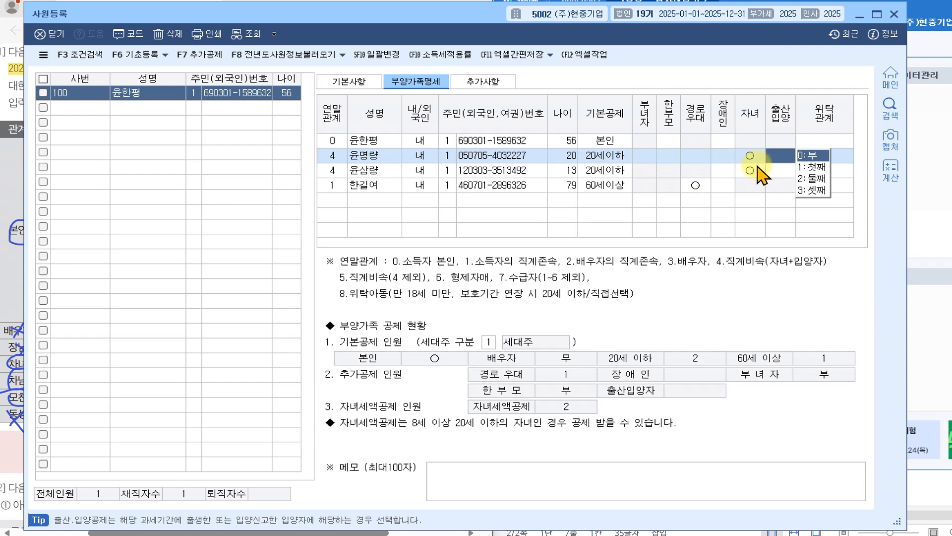
{"action": "left_click", "coordinate": [725, 140]}
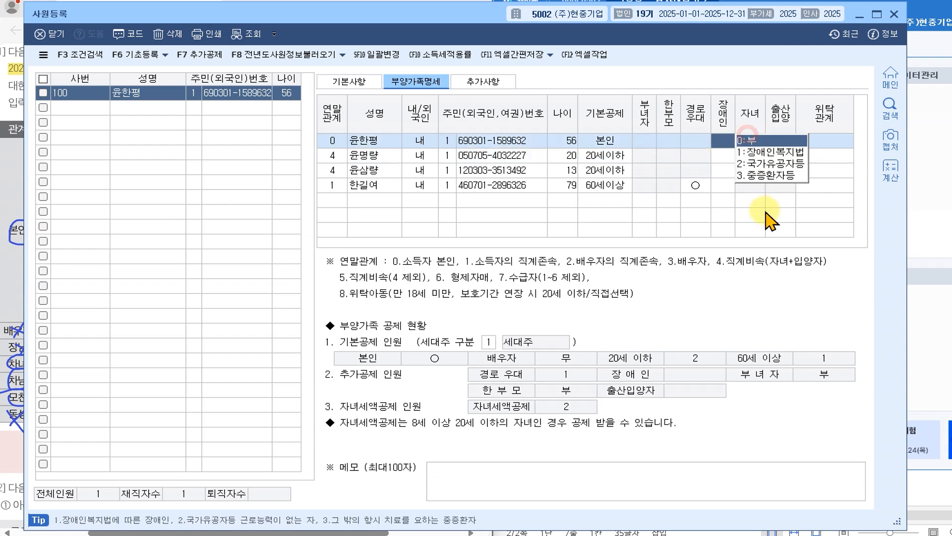
{"action": "left_click", "coordinate": [725, 185]}
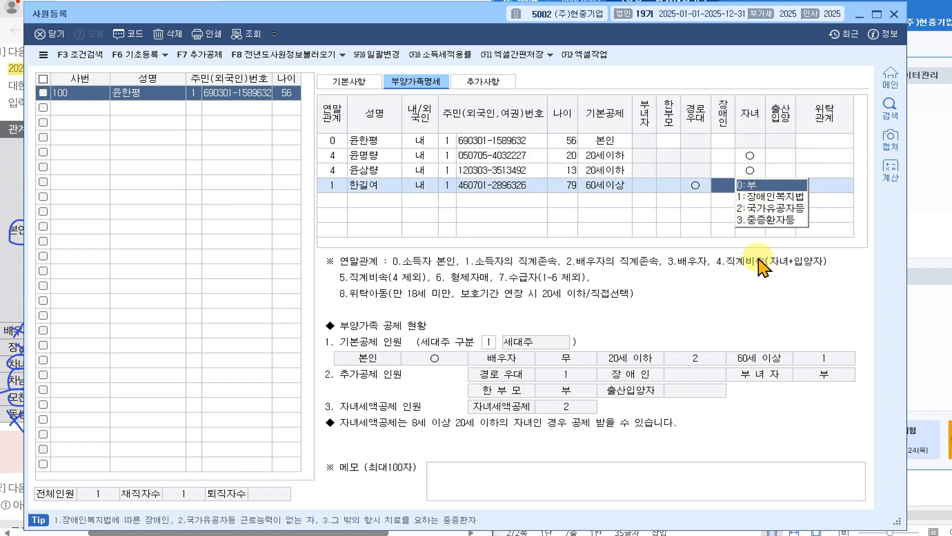
{"action": "left_click", "coordinate": [365, 156]}
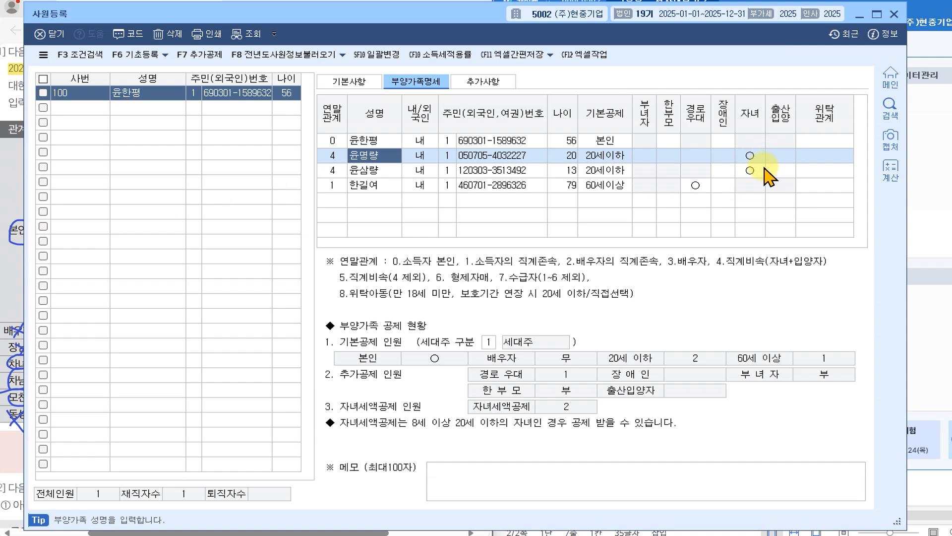
{"action": "left_click", "coordinate": [366, 185]}
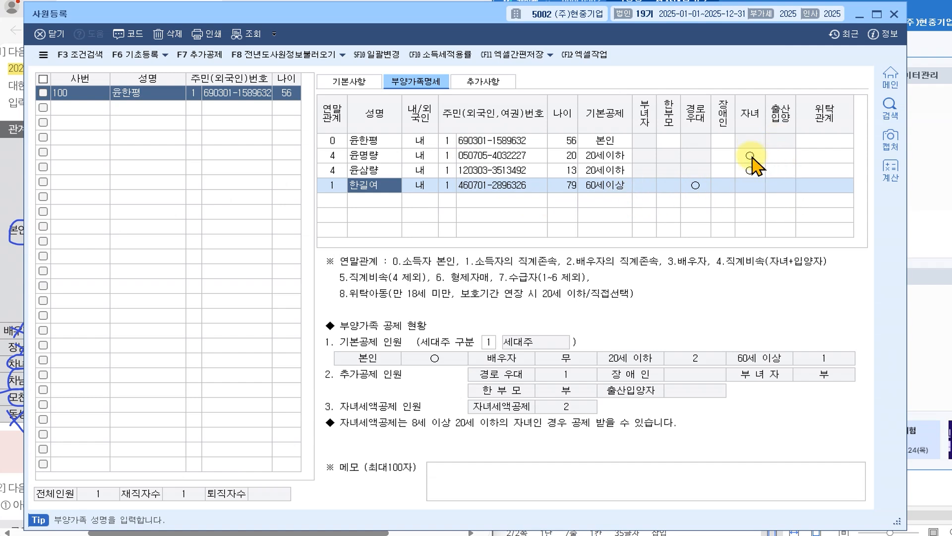
{"action": "left_click", "coordinate": [360, 85]}
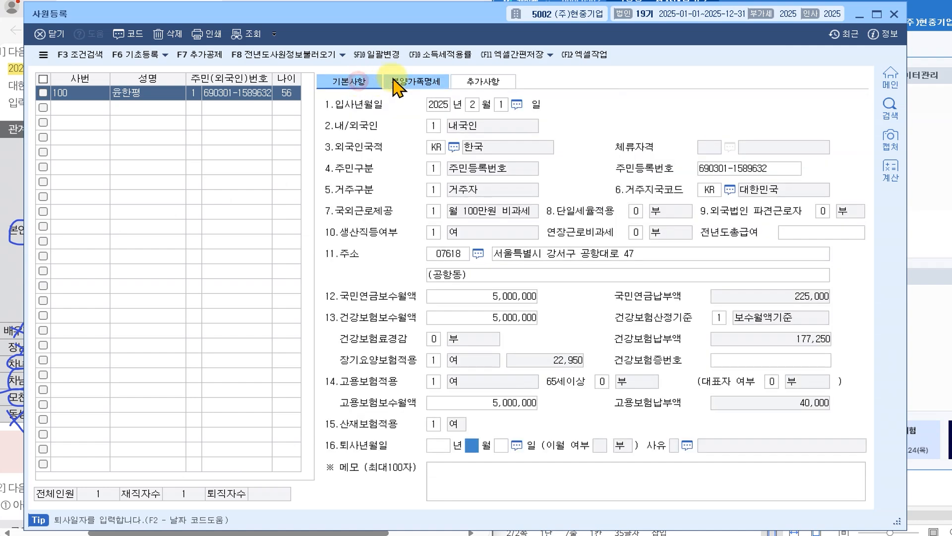
- Close and reopen 사원등록 from 원천징수, back on 부양가족명세 with the mother's row selected
{"action": "left_click", "coordinate": [403, 82]}
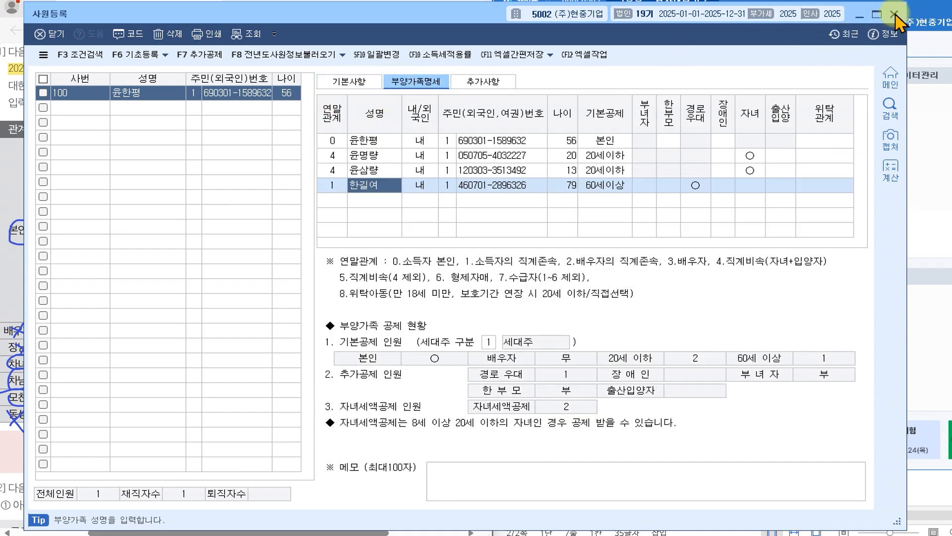
{"action": "left_click", "coordinate": [894, 14]}
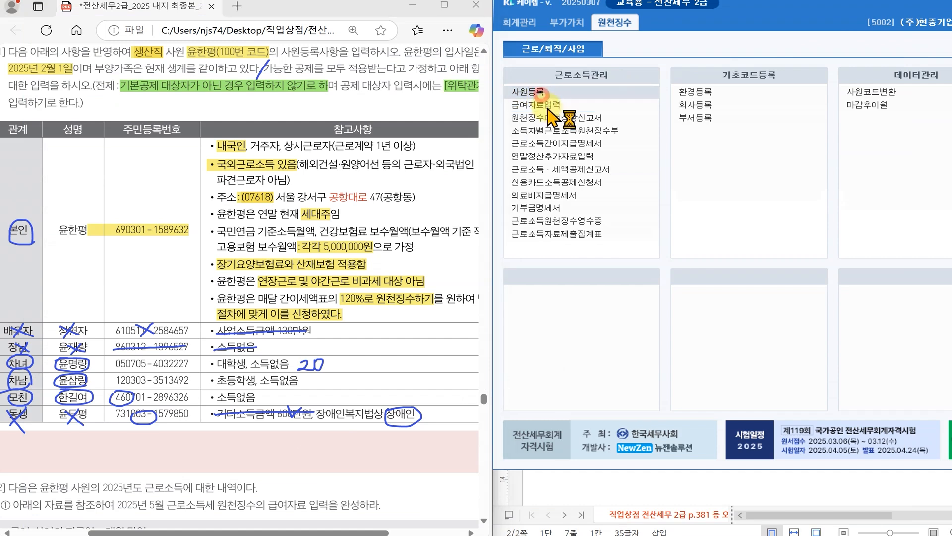
{"action": "left_click", "coordinate": [528, 92]}
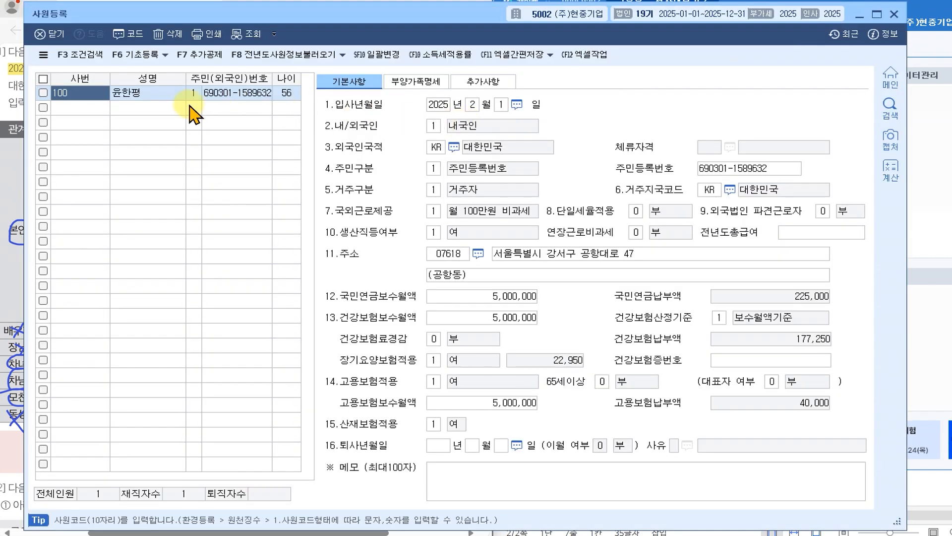
{"action": "left_click", "coordinate": [392, 80]}
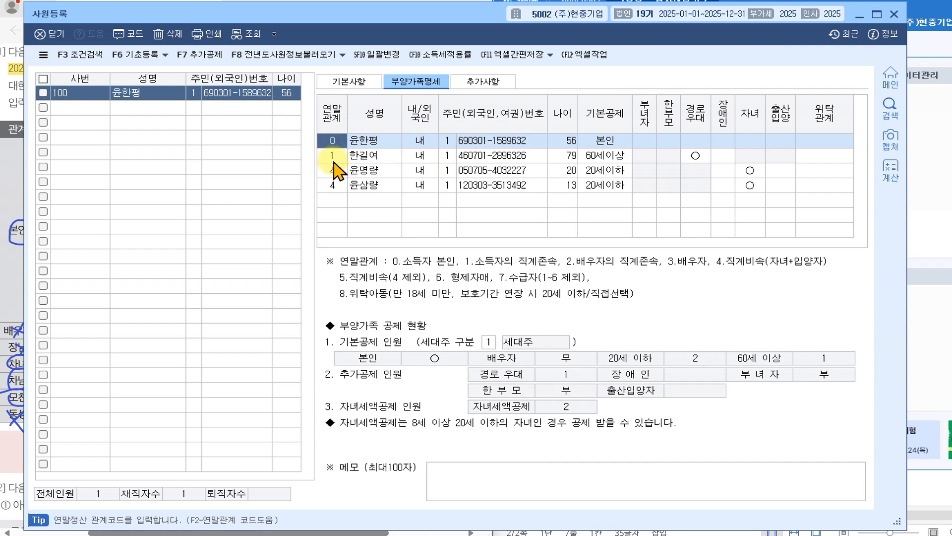
{"action": "left_click", "coordinate": [366, 155]}
- Set the mother's 위탁관계 to 3 모 using the code help list
{"action": "left_click", "coordinate": [364, 200]}
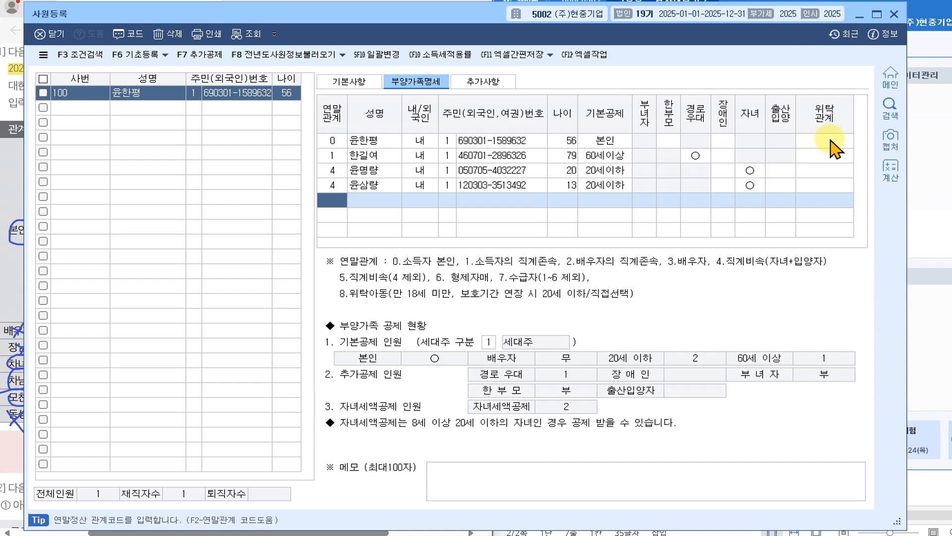
{"action": "left_click", "coordinate": [723, 142]}
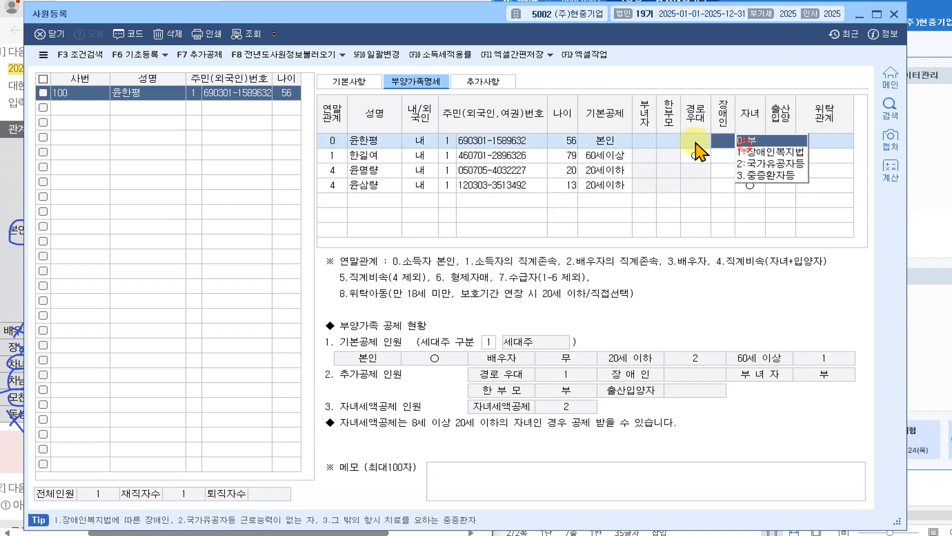
{"action": "left_click", "coordinate": [824, 144]}
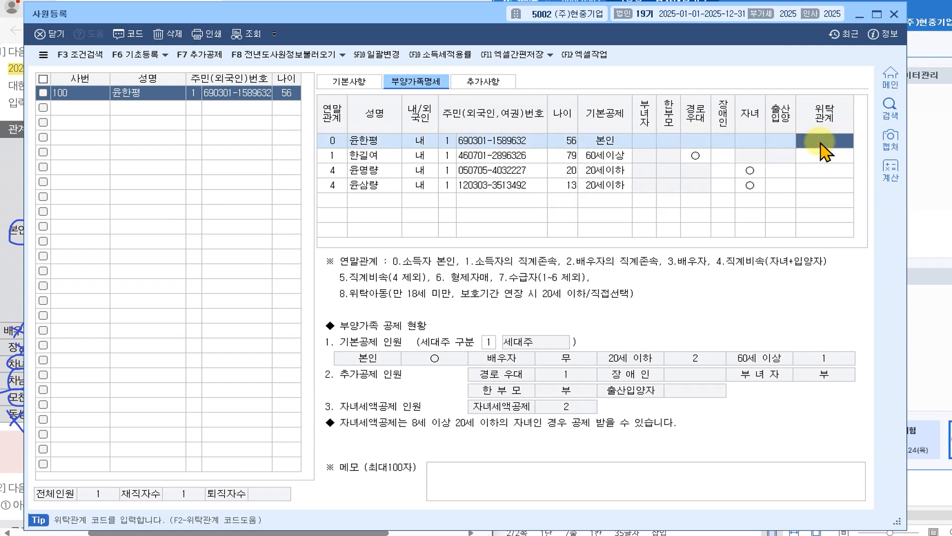
{"action": "left_click", "coordinate": [827, 154]}
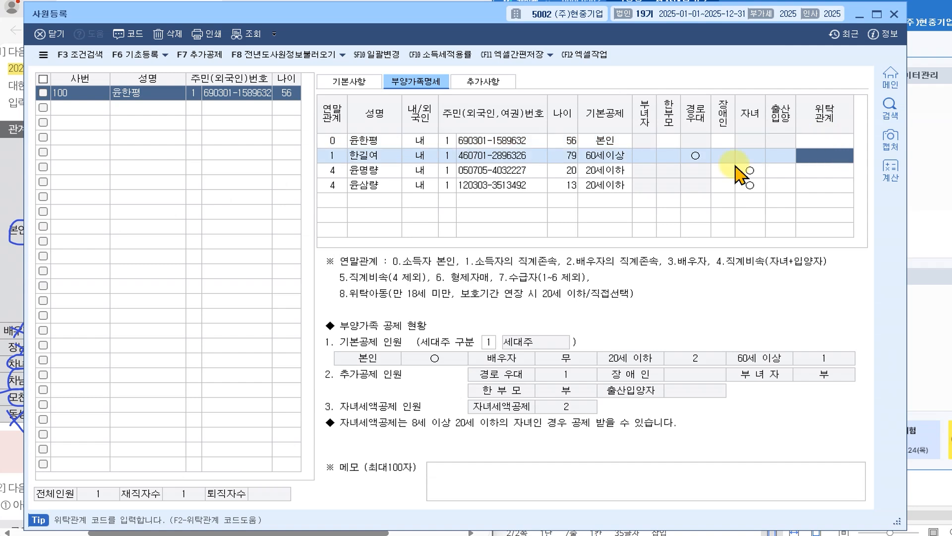
{"action": "left_click", "coordinate": [825, 152]}
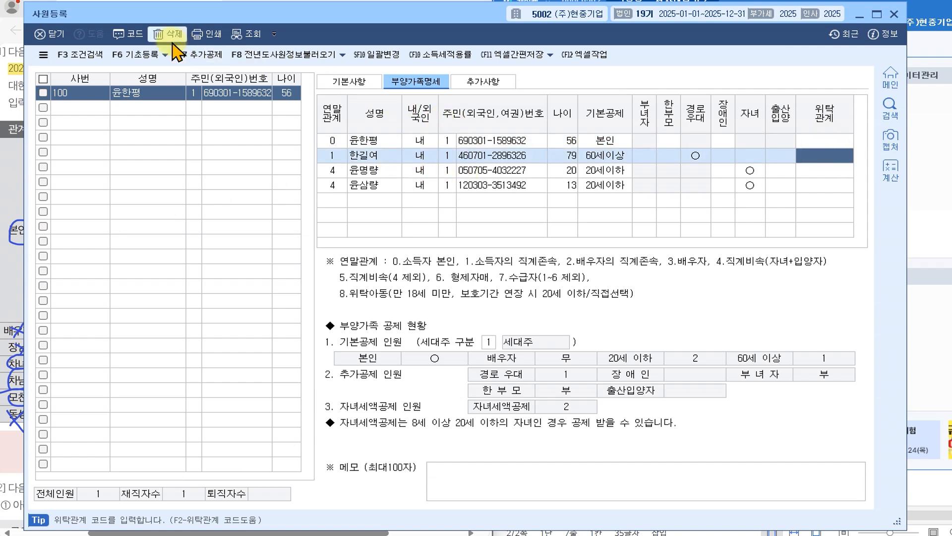
{"action": "left_click", "coordinate": [130, 33]}
{"action": "left_click_drag", "start_coordinate": [447, 144], "coordinate": [447, 179]}
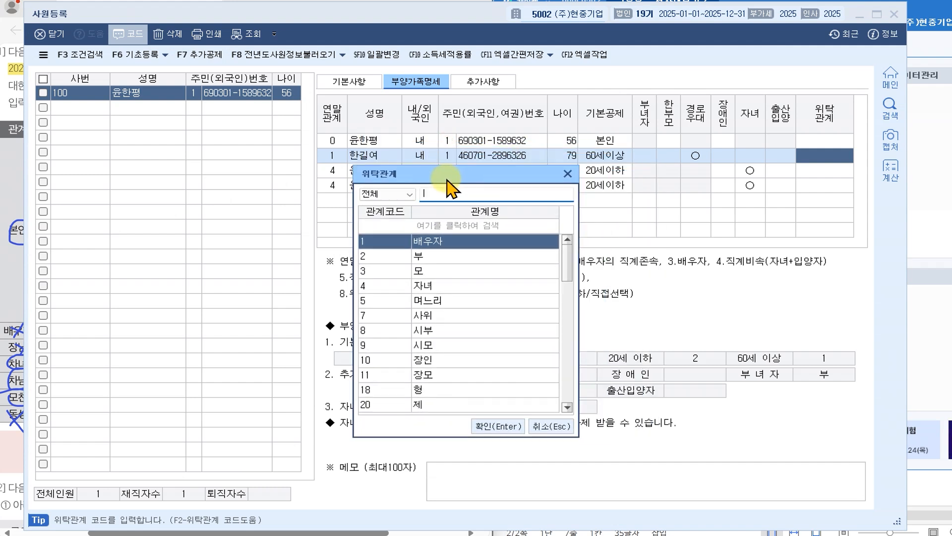
{"action": "double_click", "coordinate": [430, 270]}
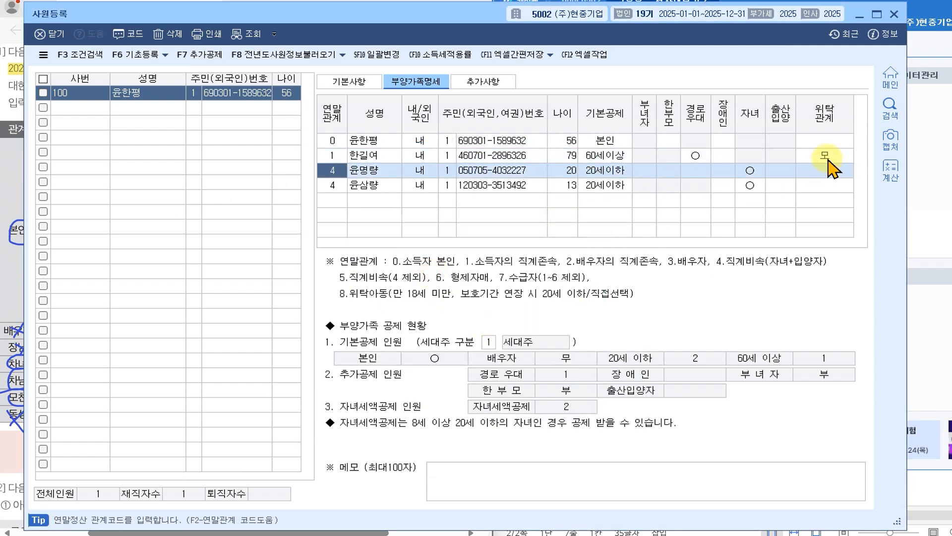
- Set both children's 위탁관계 to 4 자녀 and leave the dependents grid
{"action": "left_click", "coordinate": [827, 170]}
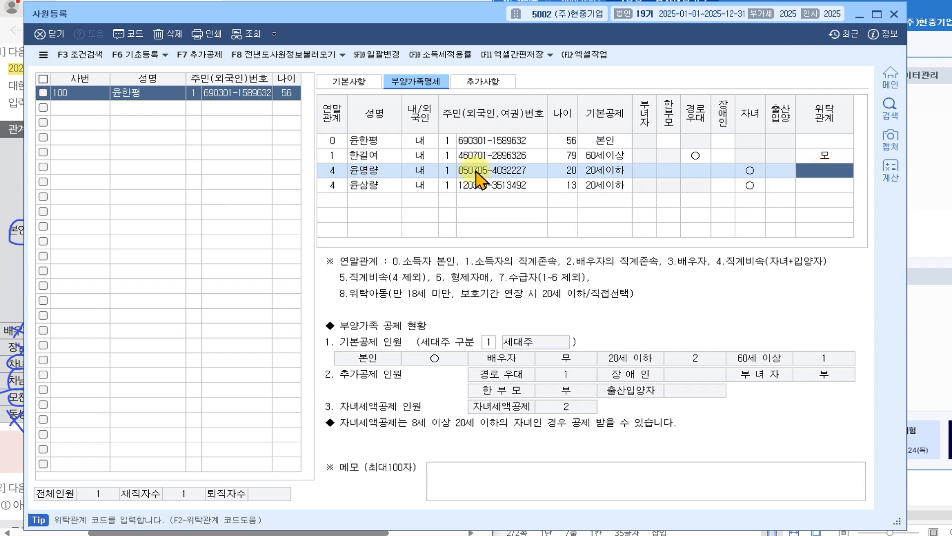
{"action": "left_click", "coordinate": [128, 33]}
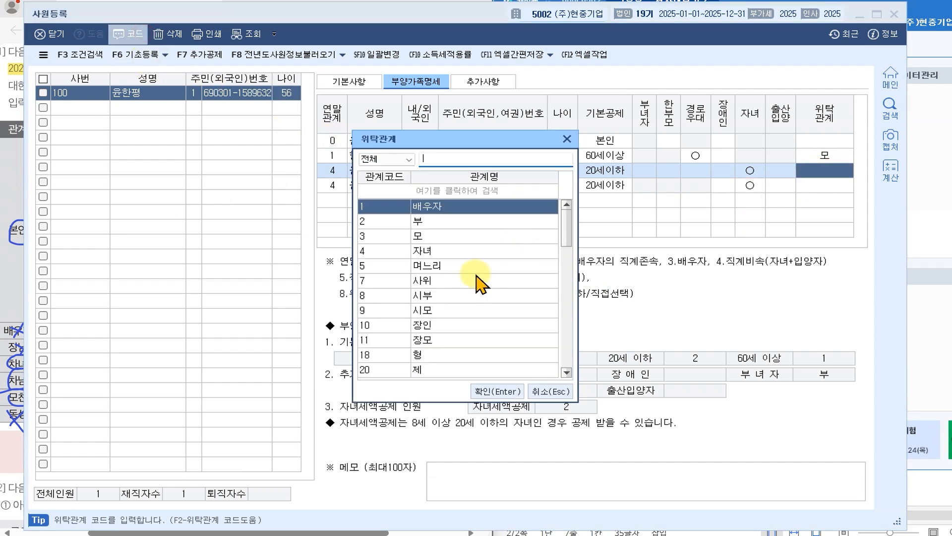
{"action": "double_click", "coordinate": [424, 250]}
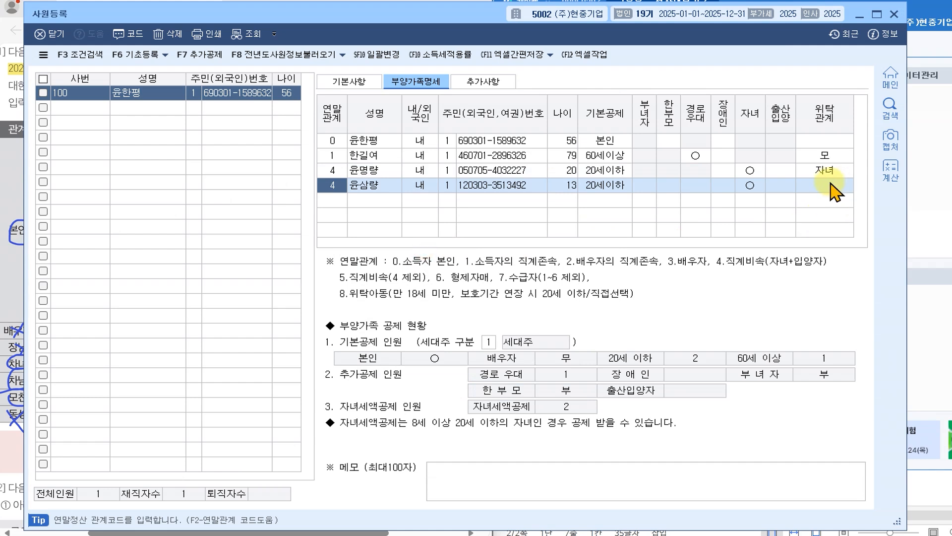
{"action": "left_click", "coordinate": [830, 185]}
{"action": "left_click", "coordinate": [128, 34]}
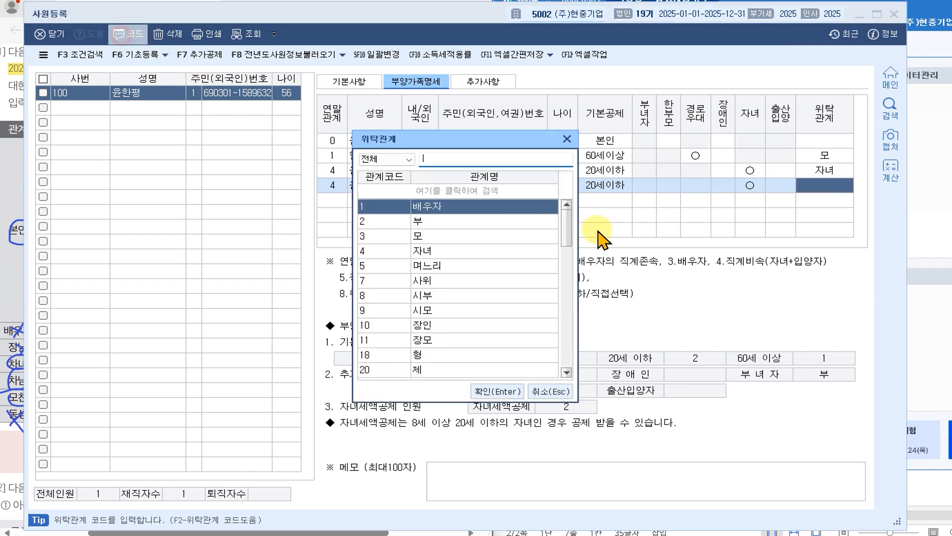
{"action": "double_click", "coordinate": [424, 250]}
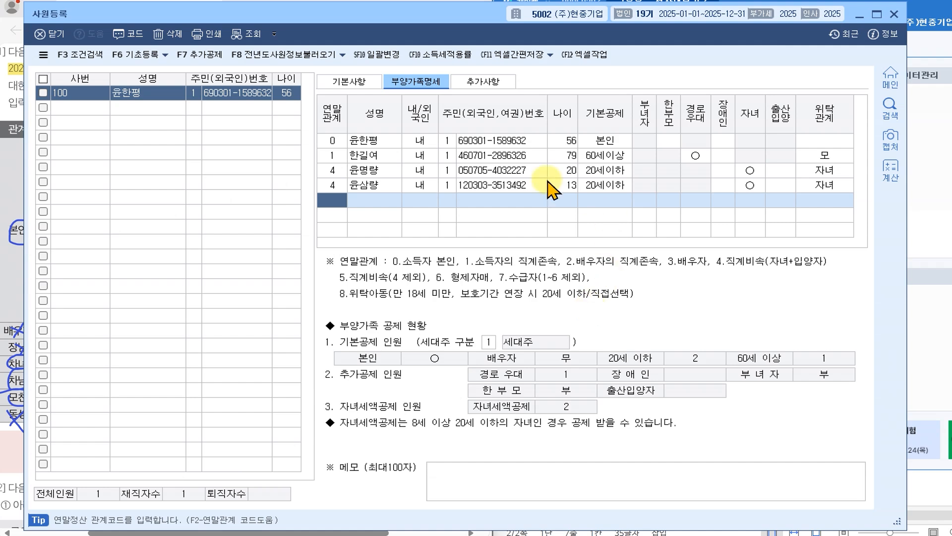
{"action": "left_click", "coordinate": [57, 35]}
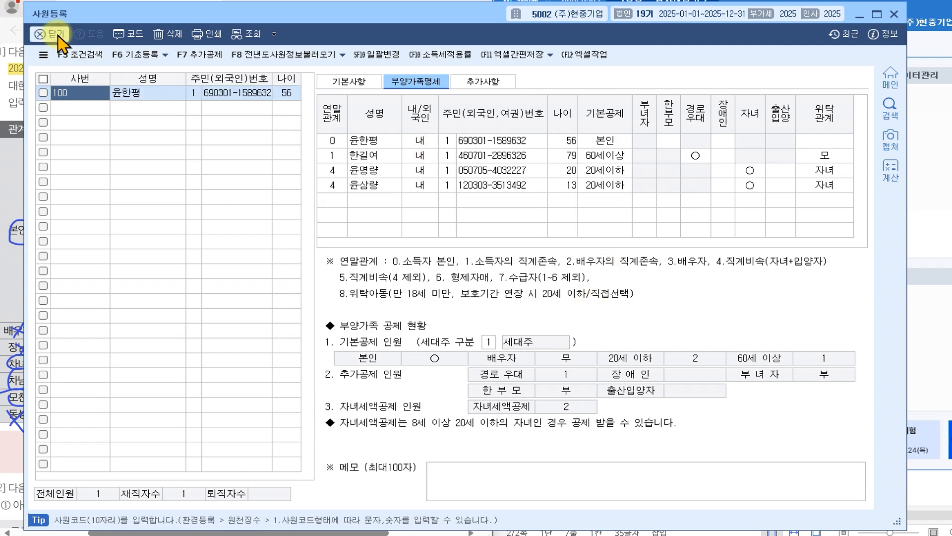
- Close 사원등록 with 닫기 and scroll the PDF to problem [2]
{"action": "left_click", "coordinate": [56, 35]}
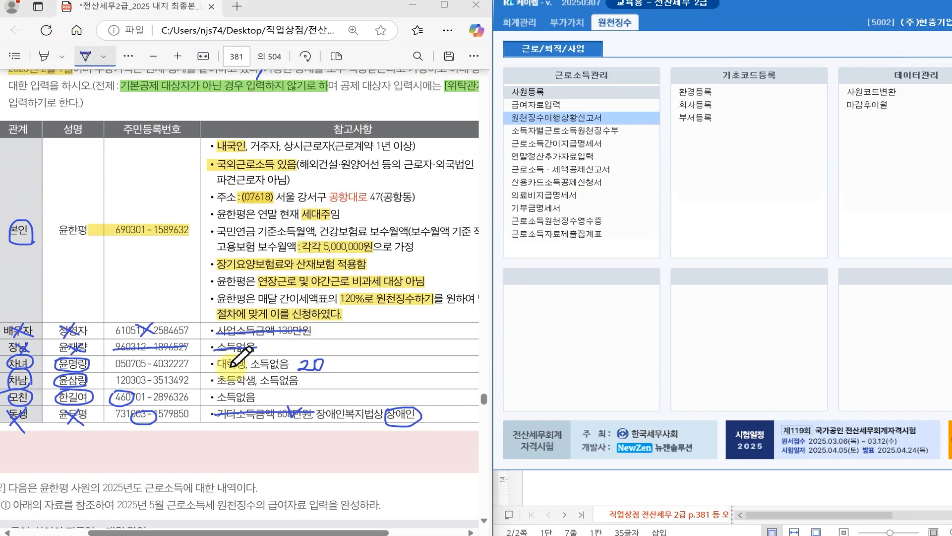
{"action": "scroll", "coordinate": [317, 270], "scroll_direction": "down", "scroll_amount": 3}
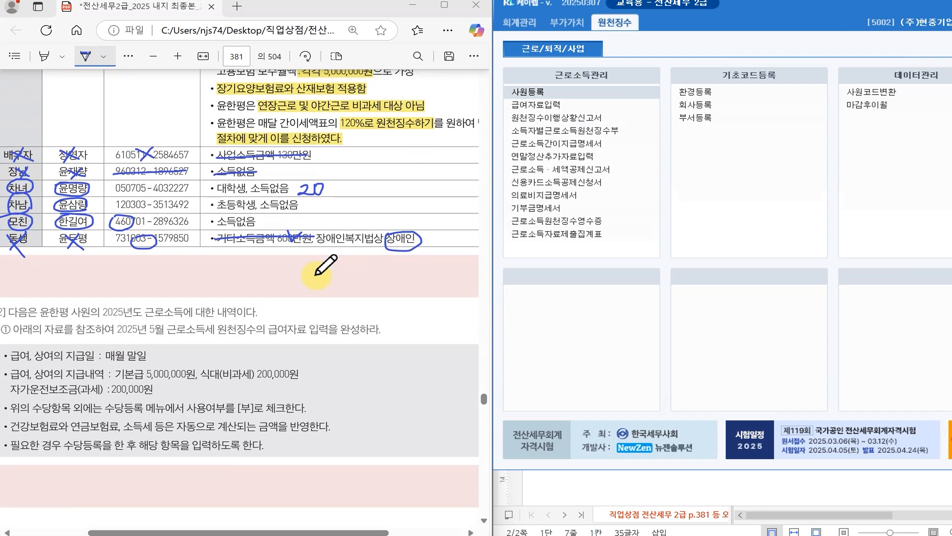
{"action": "left_click_drag", "start_coordinate": [285, 532], "coordinate": [278, 531]}
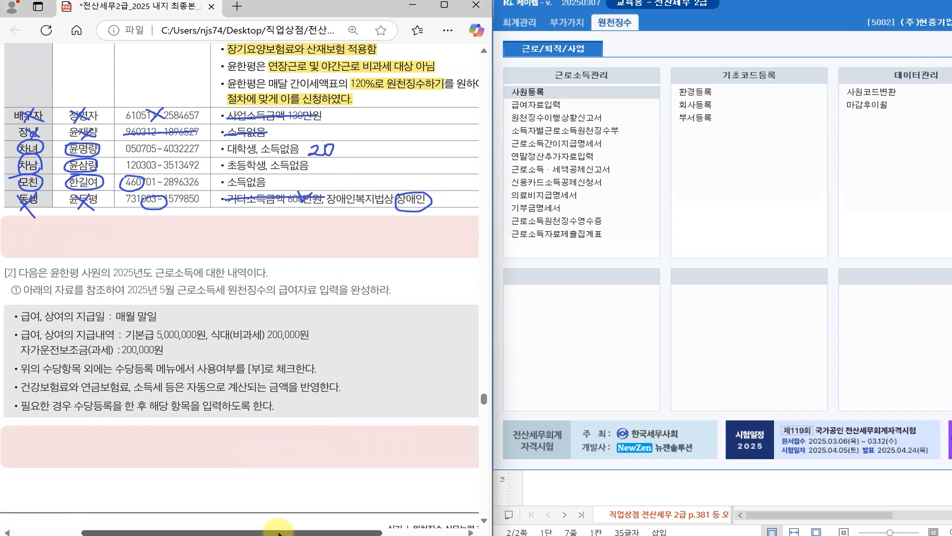
{"action": "scroll", "coordinate": [373, 149], "scroll_direction": "up", "scroll_amount": 1}
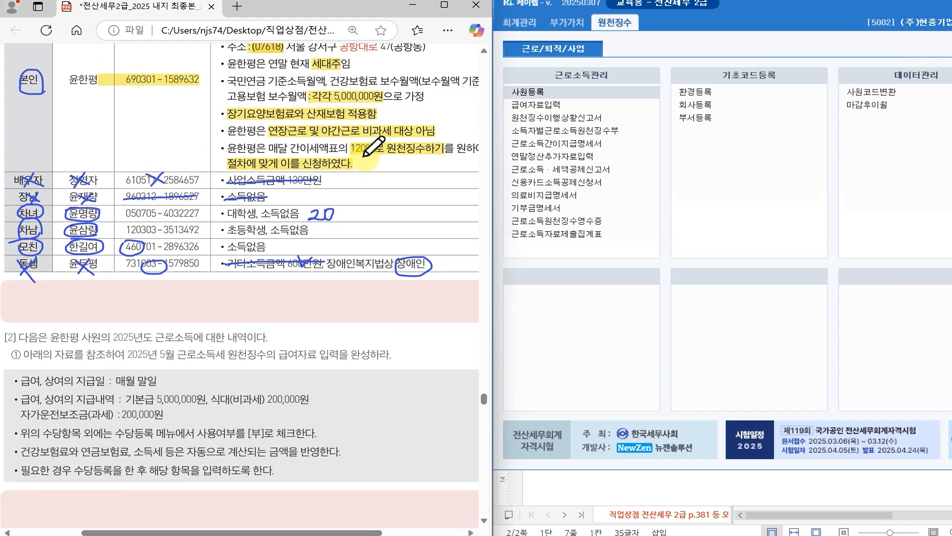
{"action": "scroll", "coordinate": [371, 144], "scroll_direction": "up", "scroll_amount": 1}
{"action": "scroll", "coordinate": [297, 251], "scroll_direction": "down", "scroll_amount": 1}
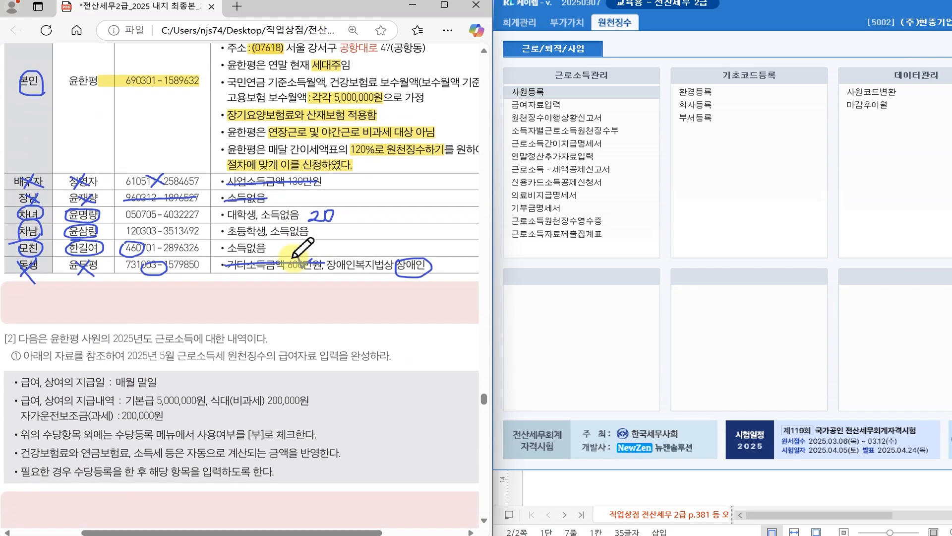
{"action": "scroll", "coordinate": [297, 257], "scroll_direction": "down", "scroll_amount": 3}
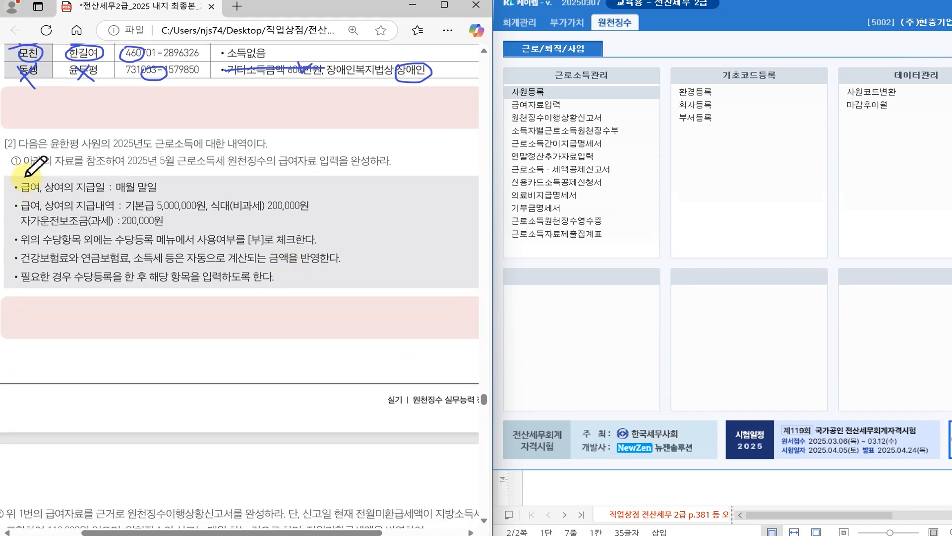
- Highlight 2025년도 근로소득, 5월, 급여자료 입력을 완성 and the pay date 매월 말일
{"action": "mouse_move", "coordinate": [20, 41]}
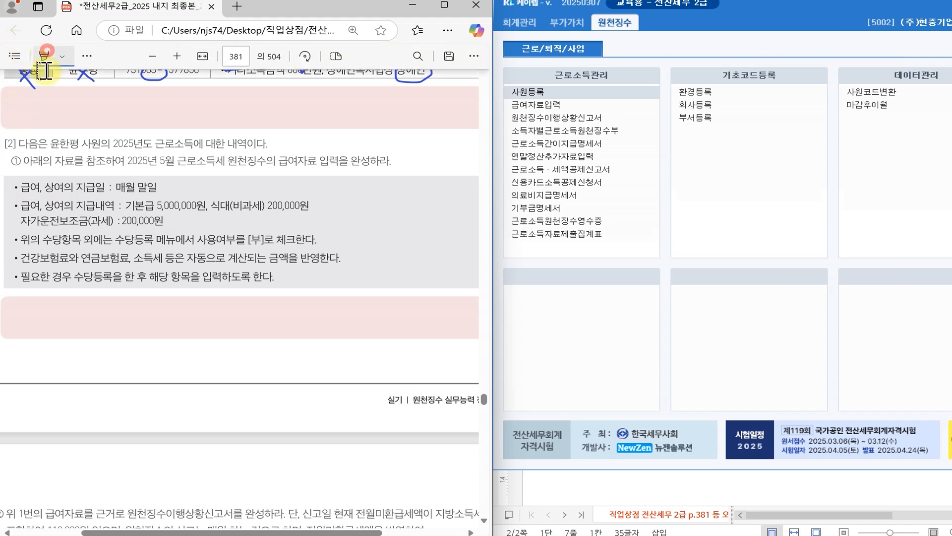
{"action": "left_click", "coordinate": [45, 56]}
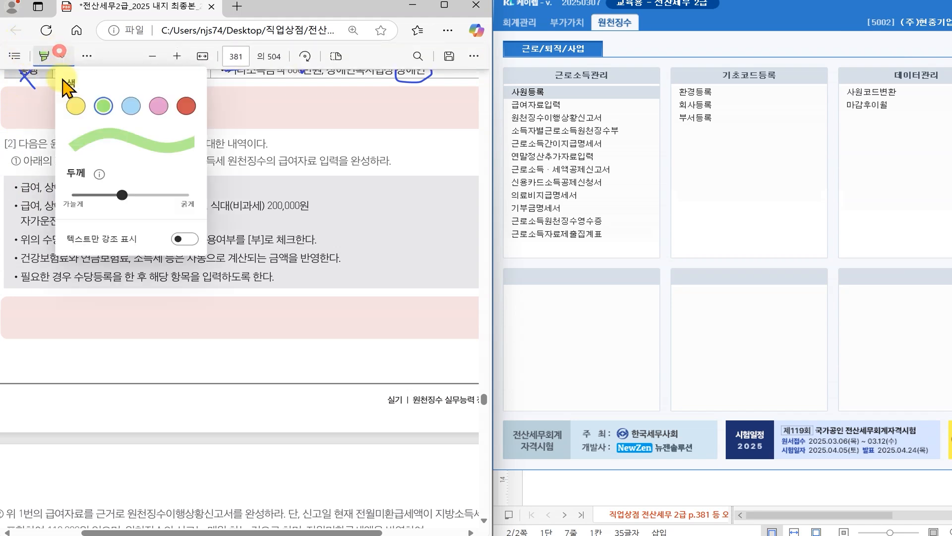
{"action": "left_click", "coordinate": [261, 168]}
{"action": "left_click_drag", "start_coordinate": [111, 145], "coordinate": [193, 144]}
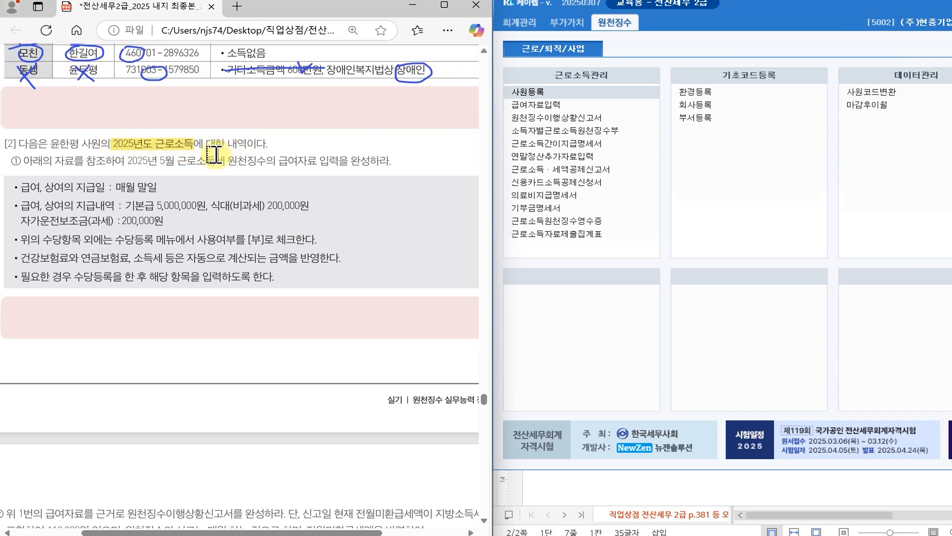
{"action": "left_click_drag", "start_coordinate": [160, 162], "coordinate": [175, 162]}
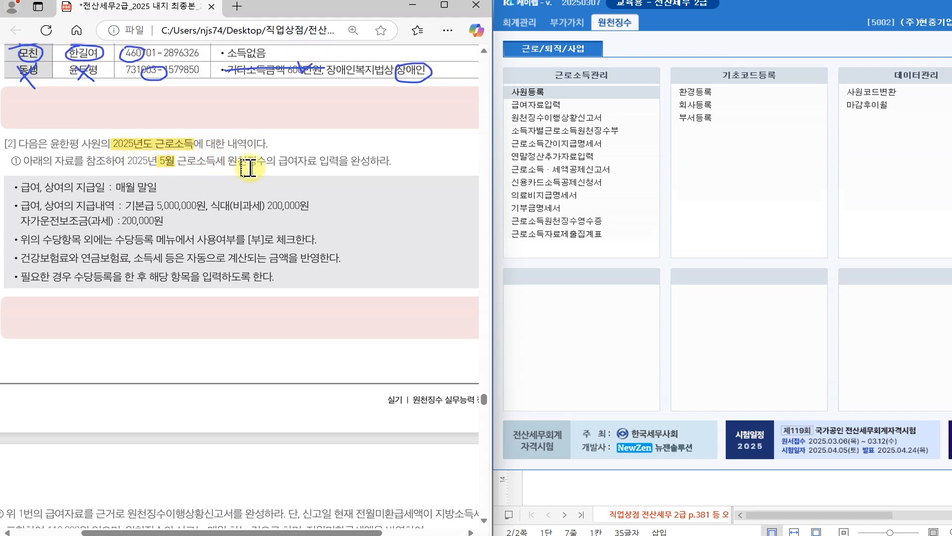
{"action": "left_click_drag", "start_coordinate": [278, 161], "coordinate": [370, 161]}
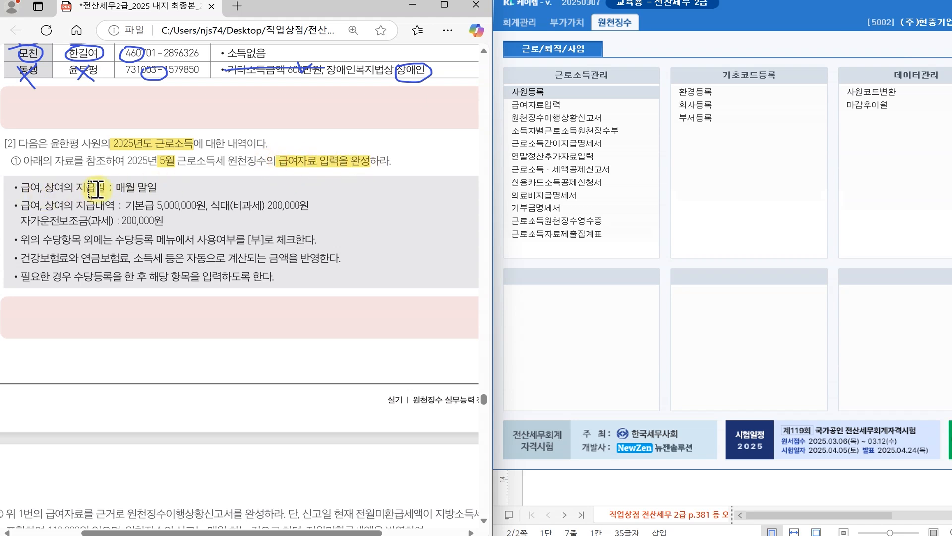
{"action": "left_click_drag", "start_coordinate": [117, 188], "coordinate": [155, 189]}
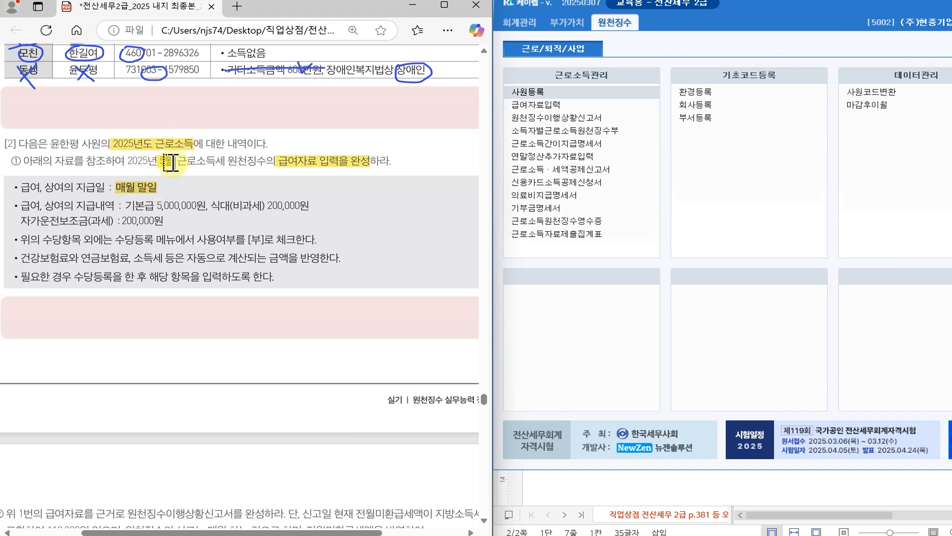
- Highlight 기본급 5,000,000원, both 200,000원 allowances and 사용여부를 [부]로 체크한다
{"action": "left_click_drag", "start_coordinate": [159, 161], "coordinate": [176, 161]}
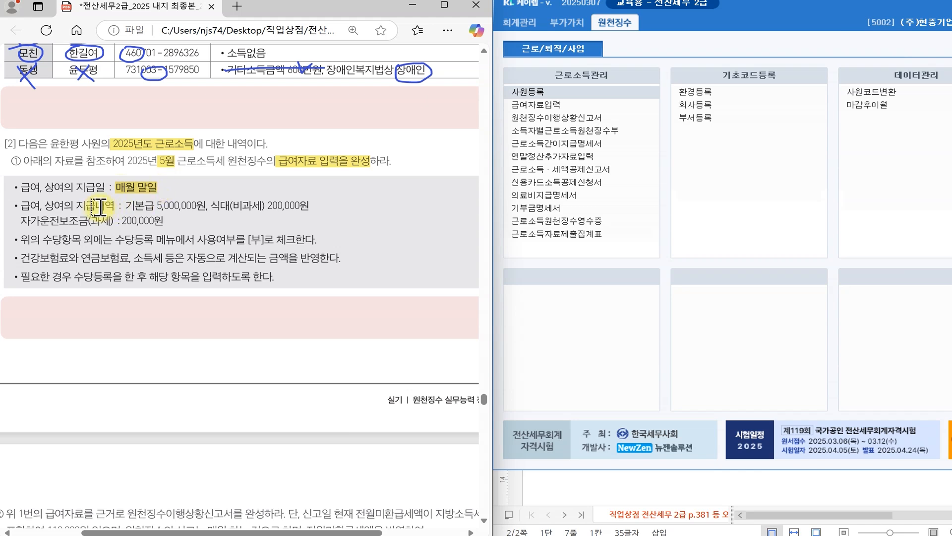
{"action": "left_click_drag", "start_coordinate": [138, 206], "coordinate": [204, 206]}
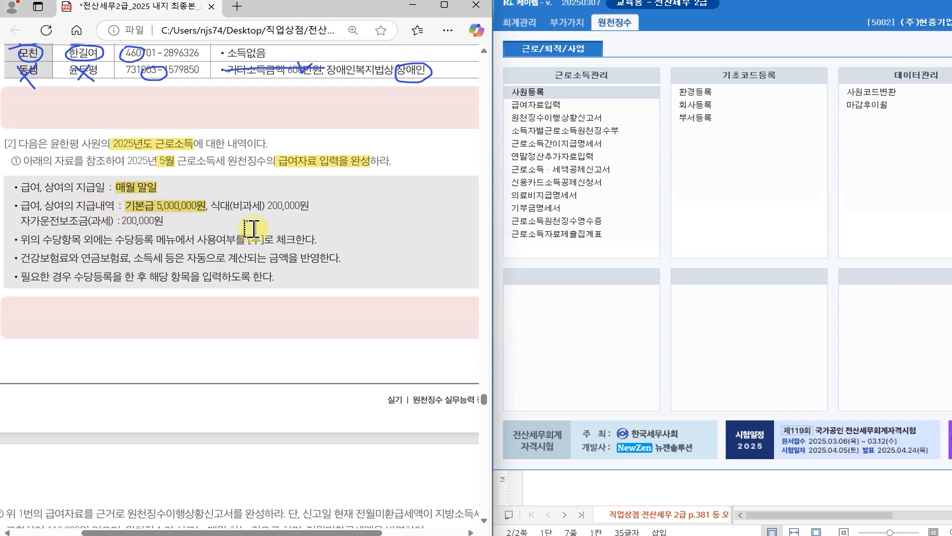
{"action": "left_click_drag", "start_coordinate": [266, 206], "coordinate": [311, 206]}
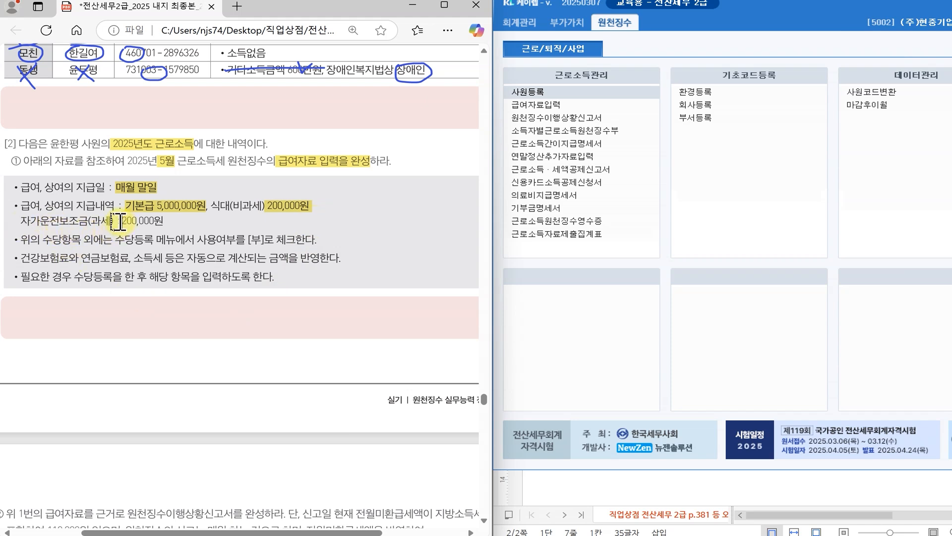
{"action": "left_click_drag", "start_coordinate": [116, 222], "coordinate": [164, 220]}
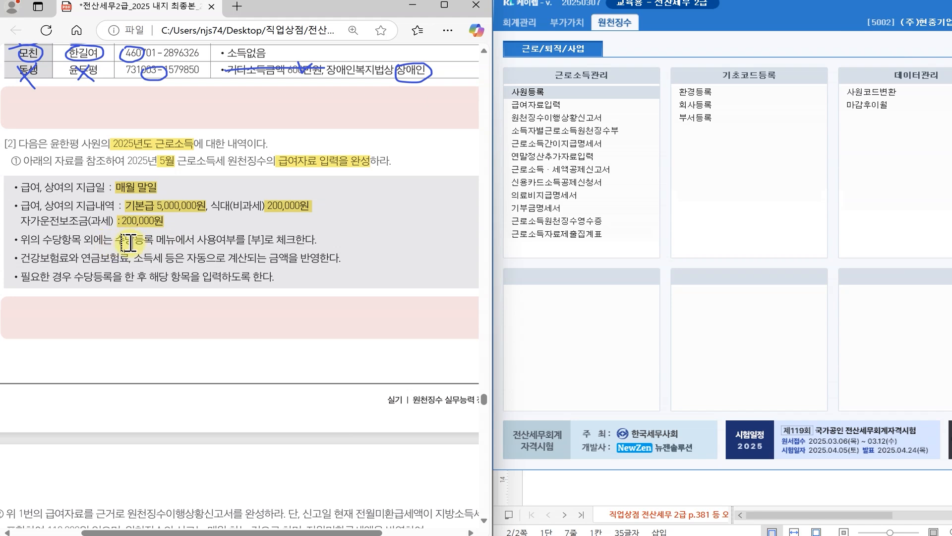
{"action": "left_click_drag", "start_coordinate": [194, 240], "coordinate": [316, 239]}
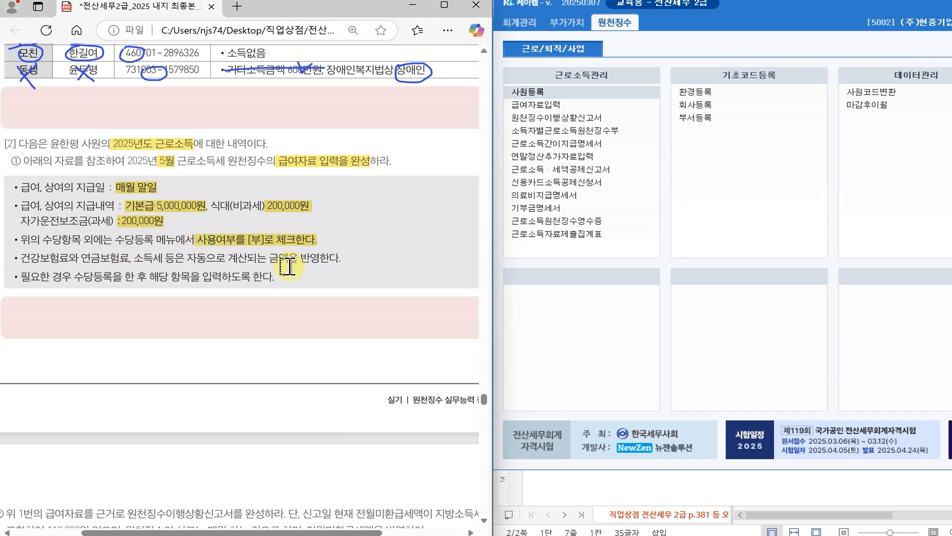
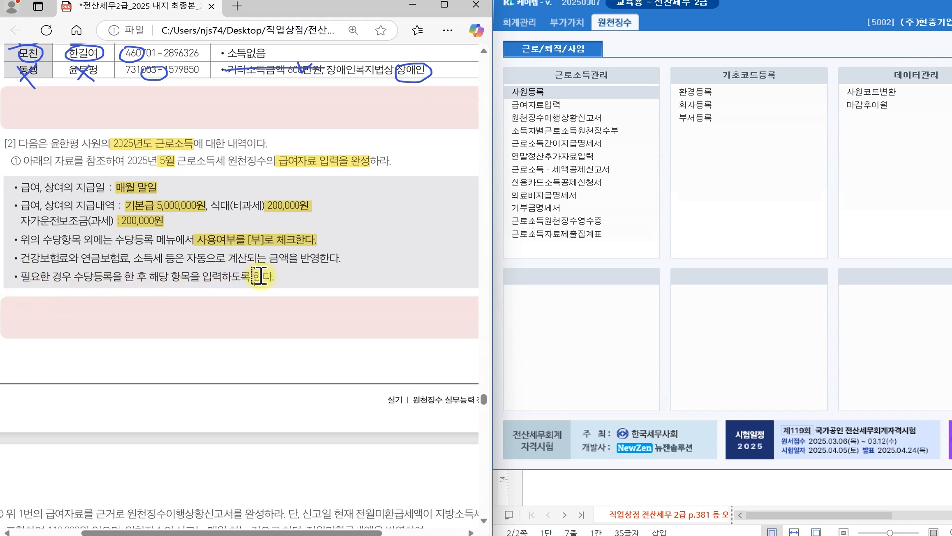
- Open 급여자료입력 from 근로소득관리 and place its window beside the PDF
{"action": "left_click", "coordinate": [606, 104]}
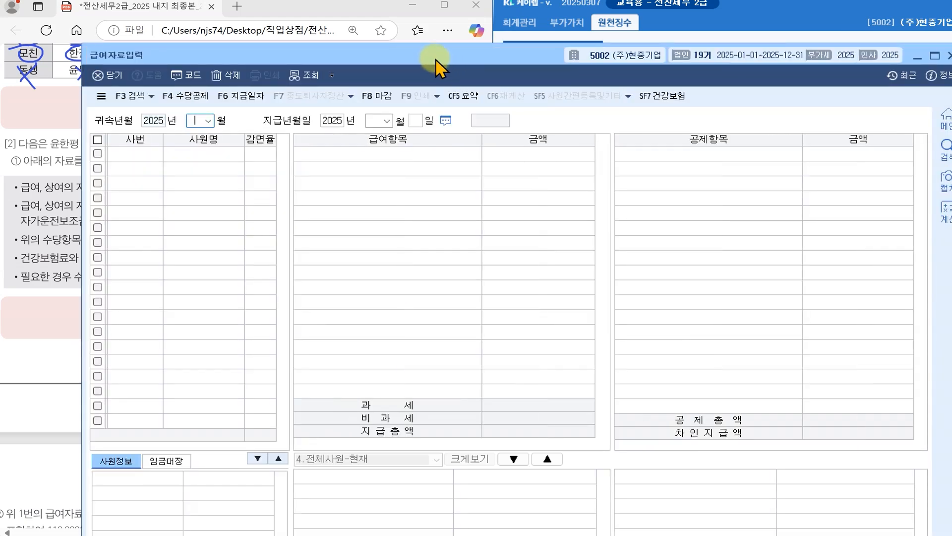
{"action": "left_click_drag", "start_coordinate": [435, 58], "coordinate": [831, 27]}
- Open the F4 수당공제 allowance registration and review the 식대 and 자가운전보조금 settings
{"action": "left_click", "coordinate": [577, 57]}
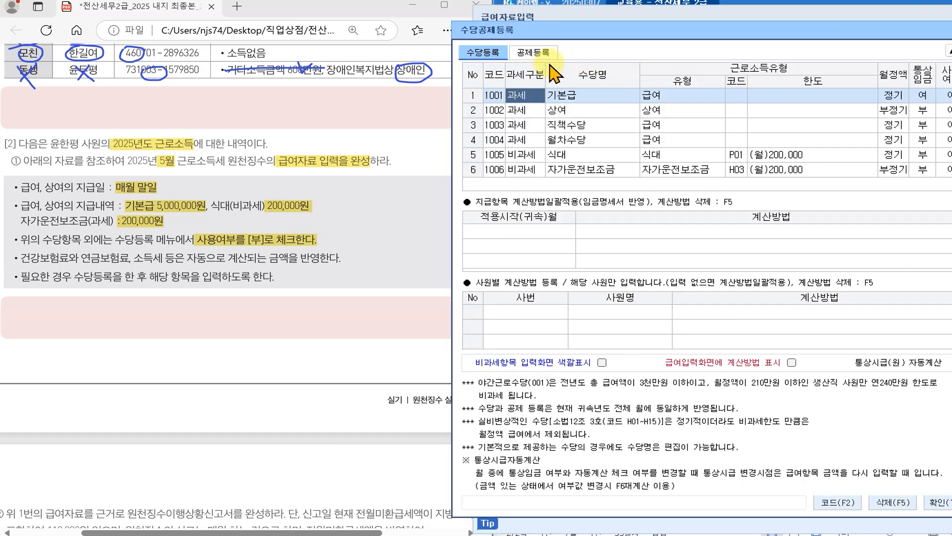
{"action": "left_click_drag", "start_coordinate": [548, 36], "coordinate": [570, 24]}
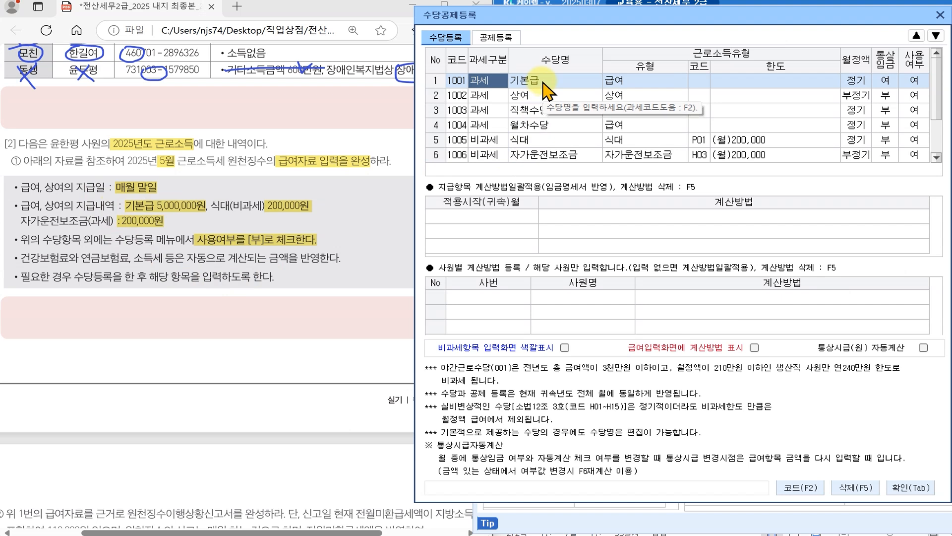
{"action": "left_click", "coordinate": [535, 141]}
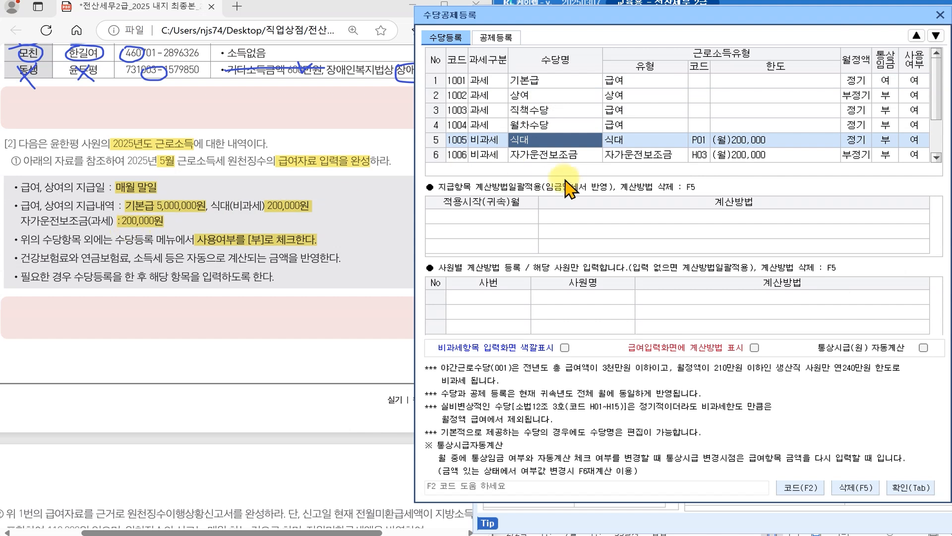
{"action": "left_click", "coordinate": [559, 154]}
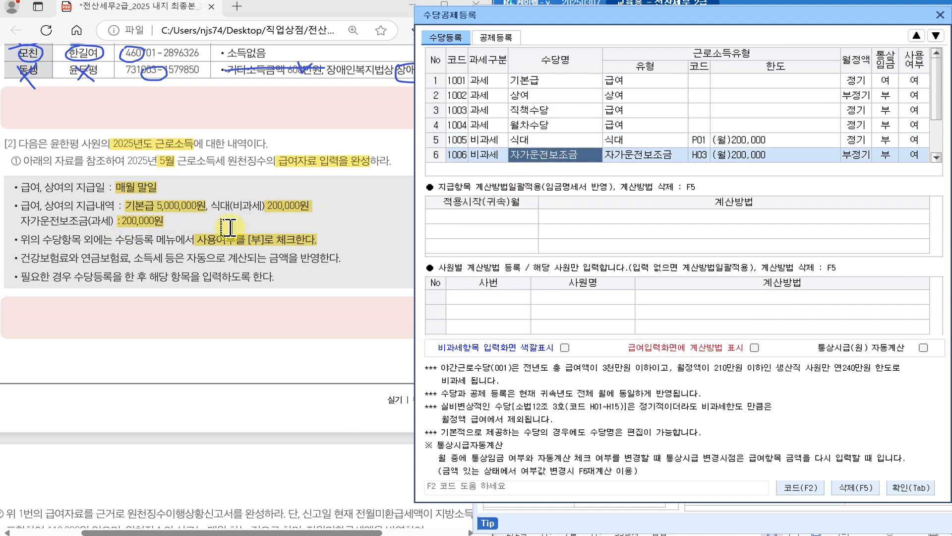
{"action": "left_click", "coordinate": [81, 224]}
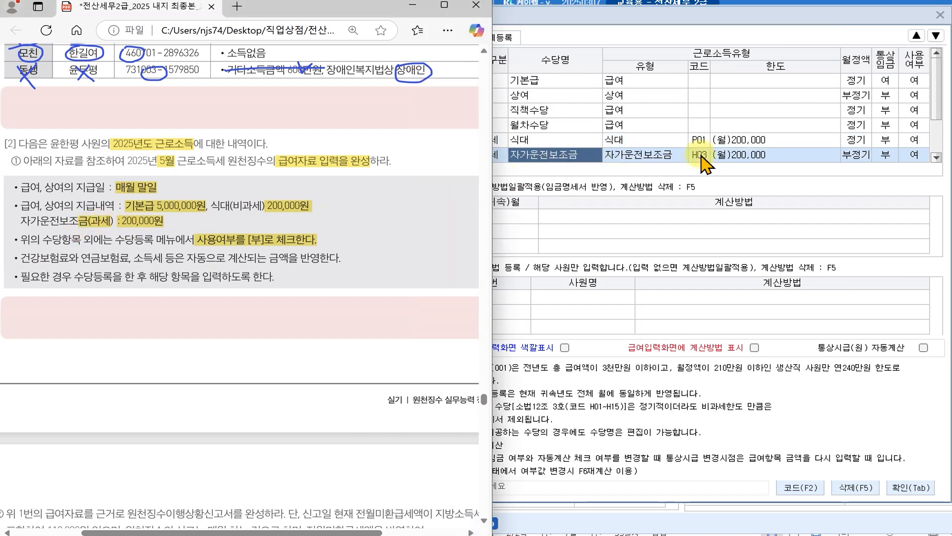
{"action": "left_click", "coordinate": [912, 154]}
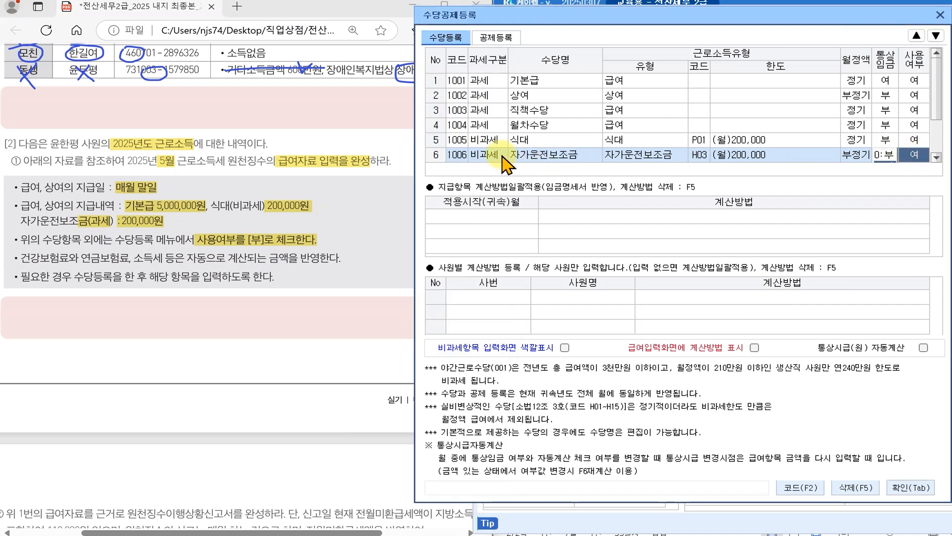
{"action": "left_click", "coordinate": [541, 156]}
- Set 사용여부 to 0:부 for the non-taxable 1006 자가운전보조금 and 야간근로수당
{"action": "left_click", "coordinate": [914, 155]}
{"action": "key", "text": "0"}
{"action": "key", "text": "Return"}
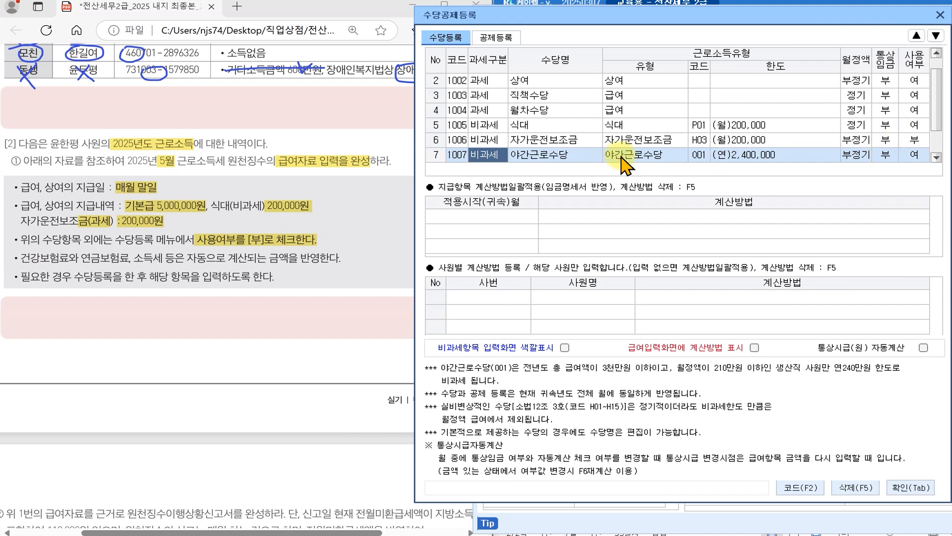
{"action": "left_click", "coordinate": [912, 158]}
{"action": "key", "text": "0"}
{"action": "key", "text": "Return"}
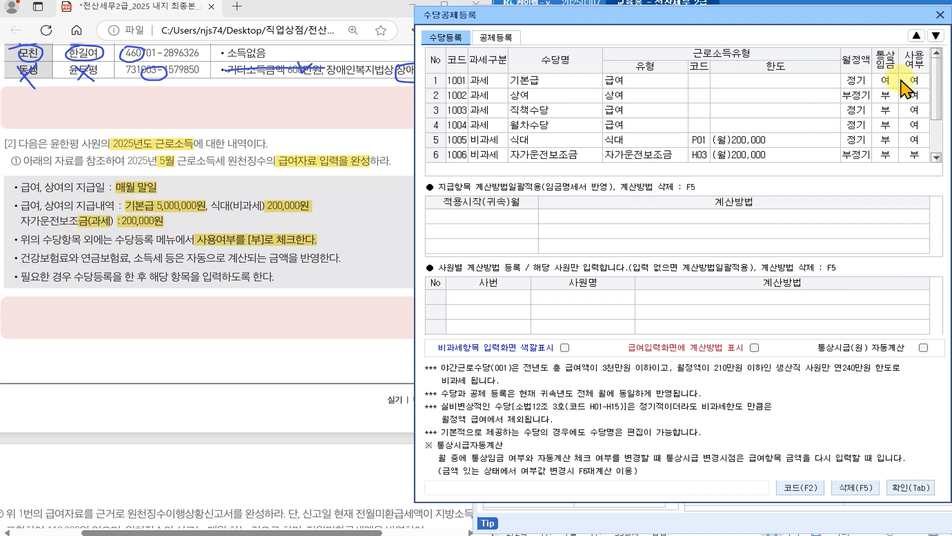
- Mark 상여, 직책수당 and 월차수당 as unused (0:부)
{"action": "left_click", "coordinate": [915, 95]}
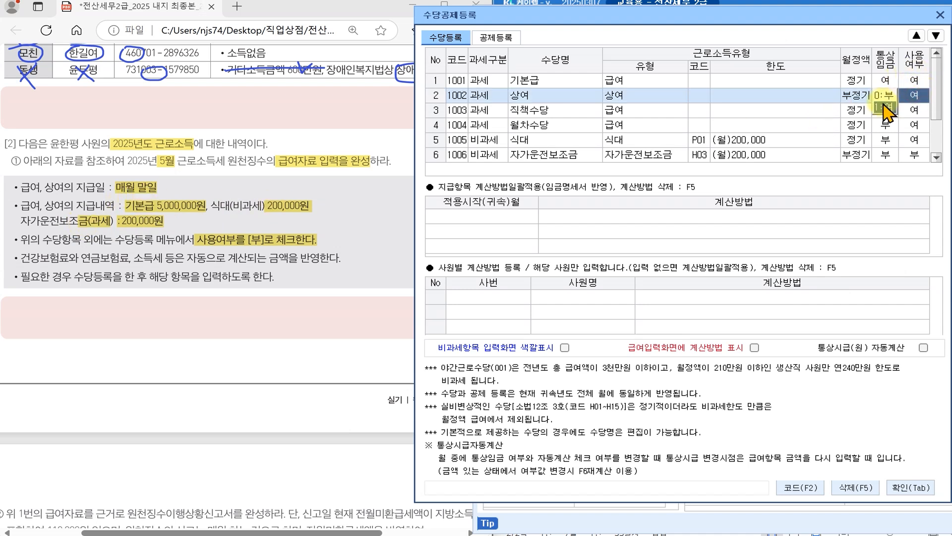
{"action": "type", "text": "0"}
{"action": "key", "text": "Return"}
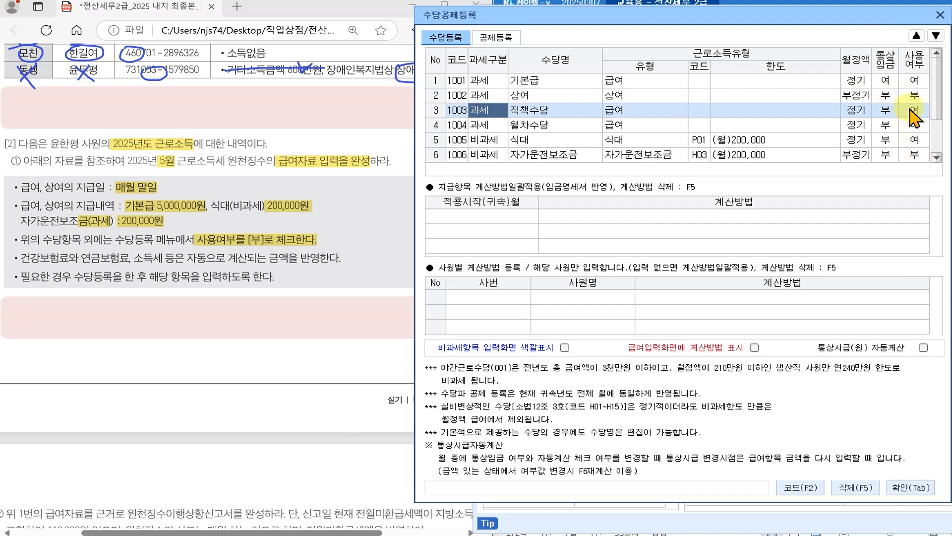
{"action": "left_click", "coordinate": [912, 110]}
{"action": "type", "text": "0"}
{"action": "key", "text": "Return"}
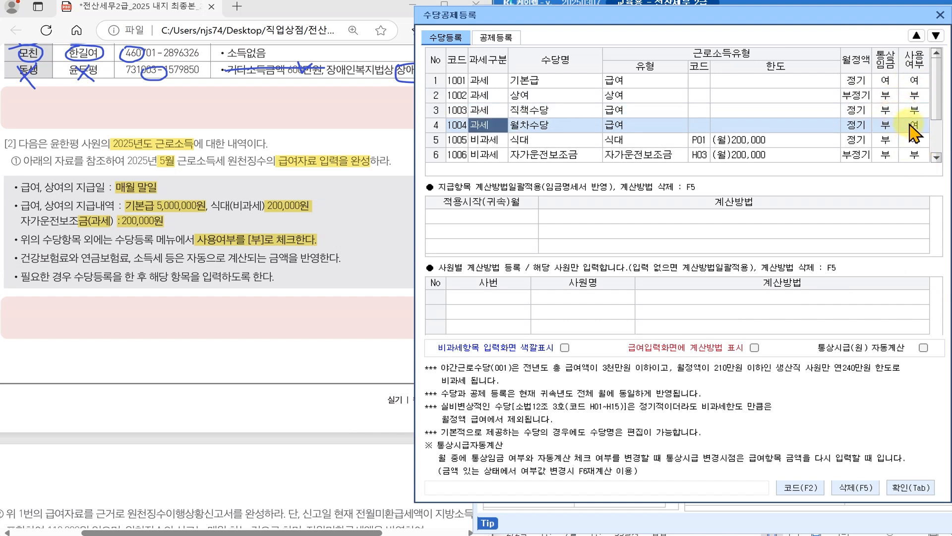
{"action": "left_click", "coordinate": [912, 125]}
{"action": "type", "text": "0"}
{"action": "key", "text": "Return"}
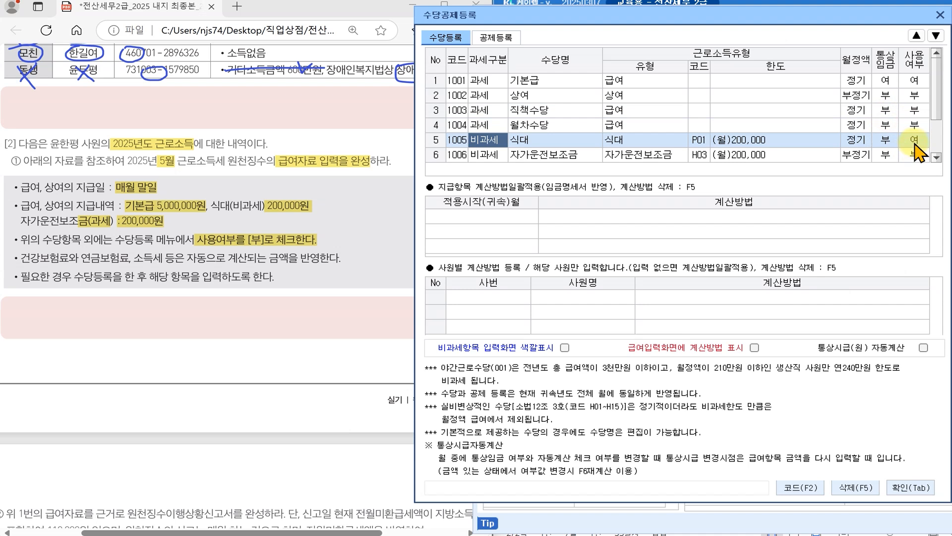
- Add a taxable regular 급여 allowance 2001 자가운전보조금 in row 8
{"action": "scroll", "coordinate": [538, 149], "scroll_direction": "down", "scroll_amount": 2}
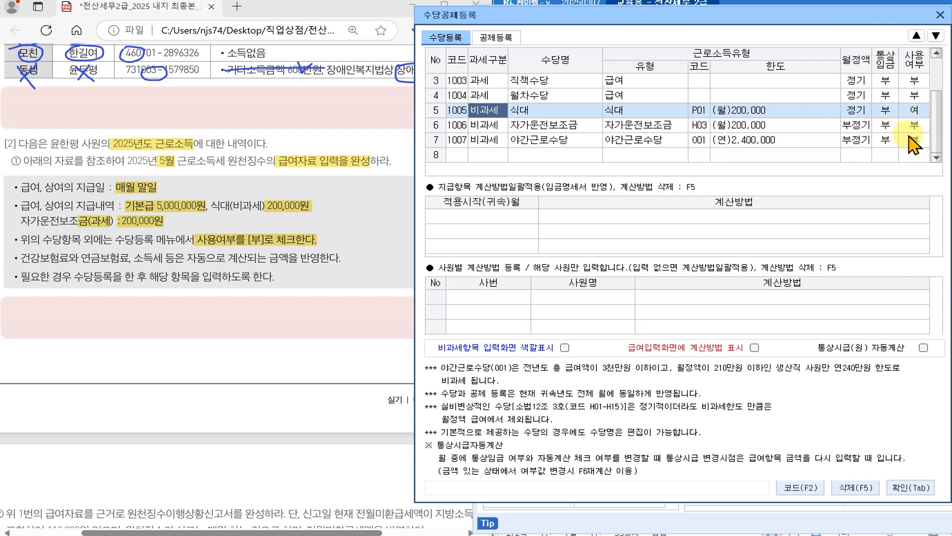
{"action": "left_click", "coordinate": [488, 152]}
{"action": "type", "text": "1"}
{"action": "key", "text": "Return"}
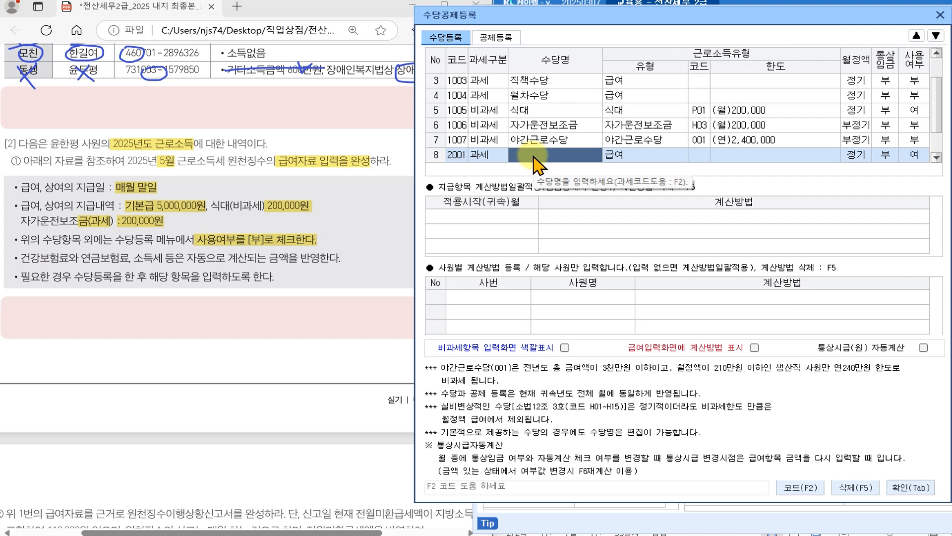
{"action": "type", "text": "rk"}
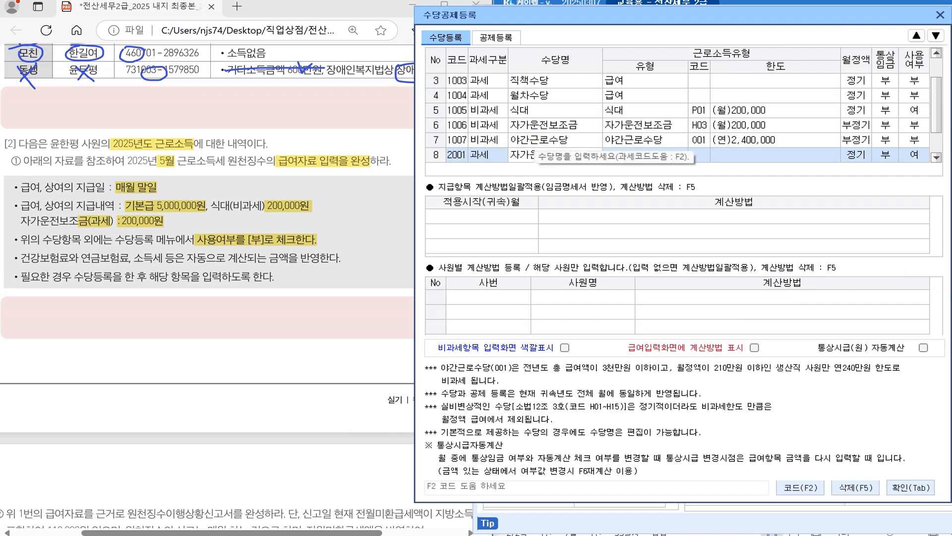
{"action": "type", "text": "전보"}
{"action": "key", "text": "Return"}
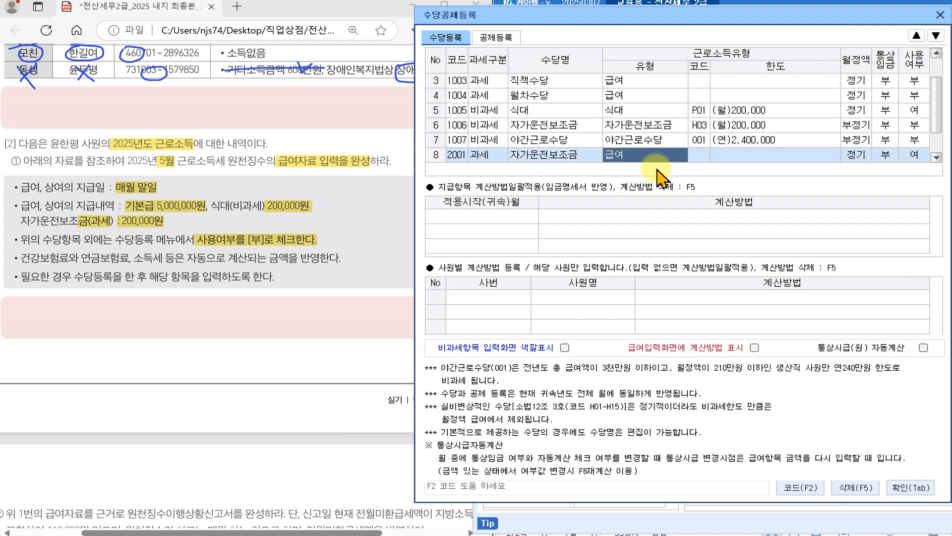
{"action": "key", "text": "Return"}
{"action": "key", "text": "Return"}
{"action": "key", "text": "Return"}
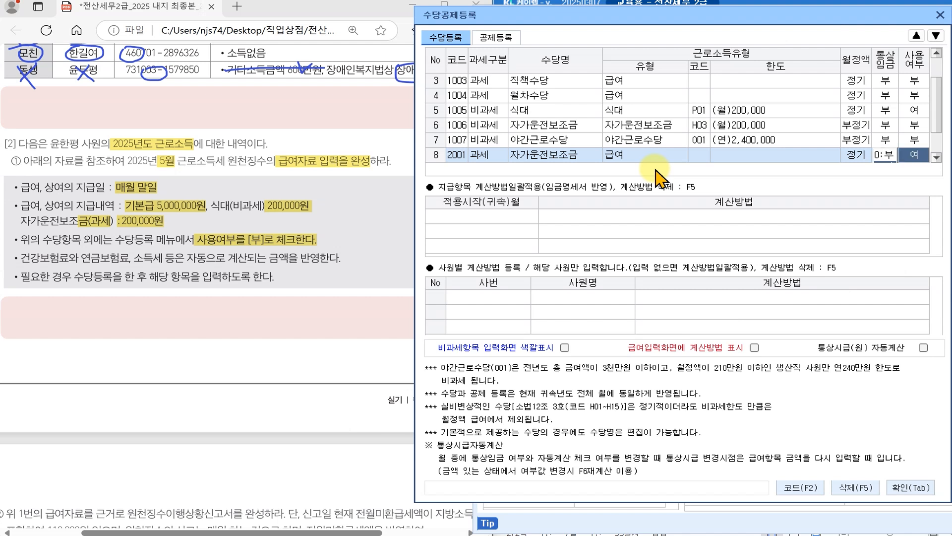
{"action": "key", "text": "Return"}
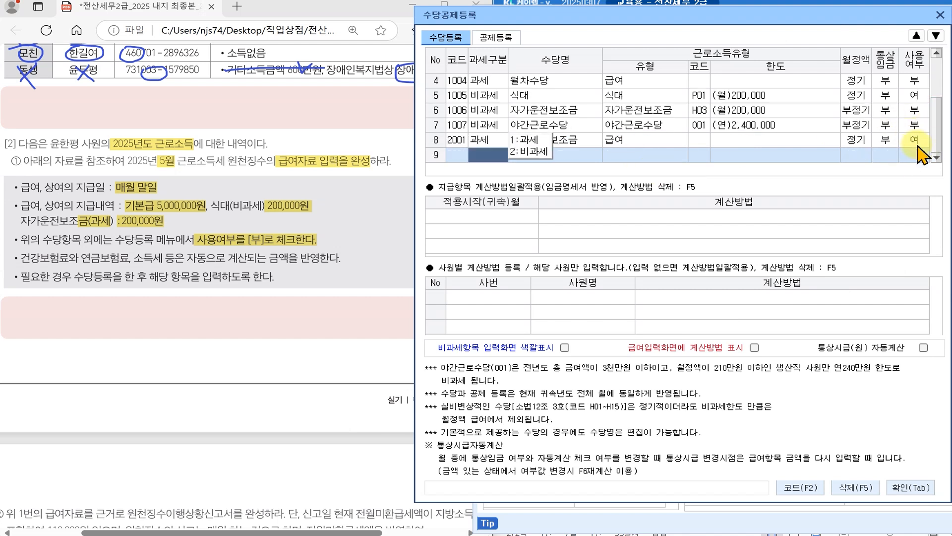
- Review 기본급, 식대 and the new 자가운전보조금, then confirm with 확인(Tab)
{"action": "scroll", "coordinate": [920, 119], "scroll_direction": "up", "scroll_amount": 3}
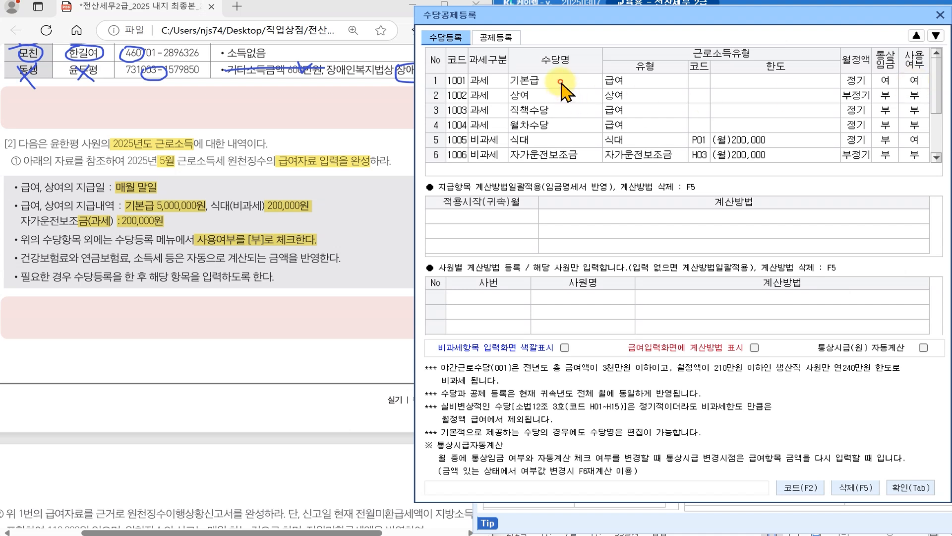
{"action": "left_click", "coordinate": [559, 81]}
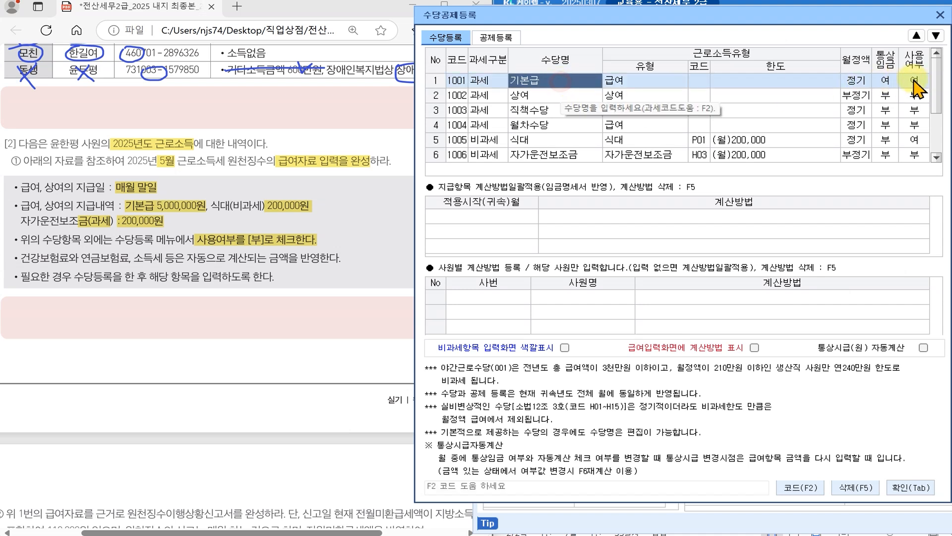
{"action": "left_click", "coordinate": [529, 141]}
{"action": "scroll", "coordinate": [920, 147], "scroll_direction": "down", "scroll_amount": 1}
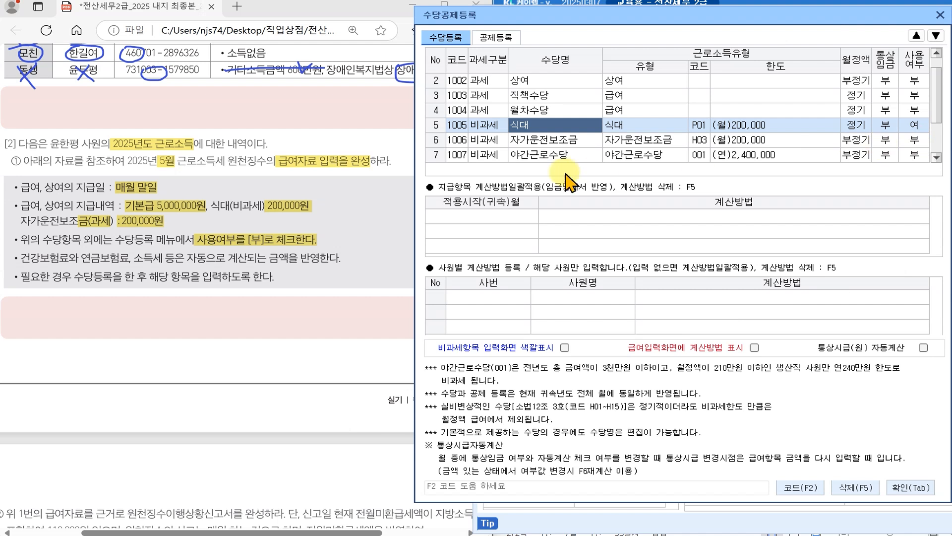
{"action": "scroll", "coordinate": [483, 159], "scroll_direction": "down", "scroll_amount": 2}
{"action": "left_click", "coordinate": [546, 141]}
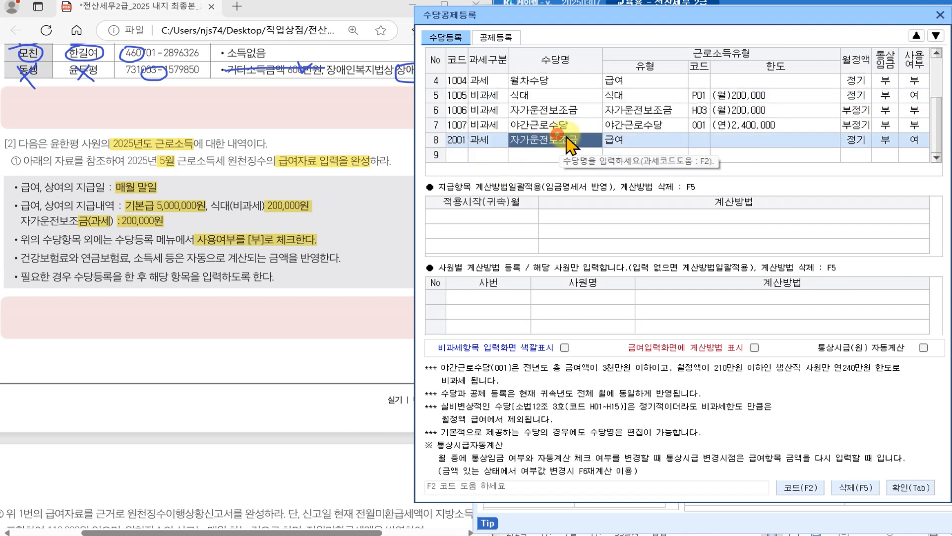
{"action": "left_click", "coordinate": [911, 487]}
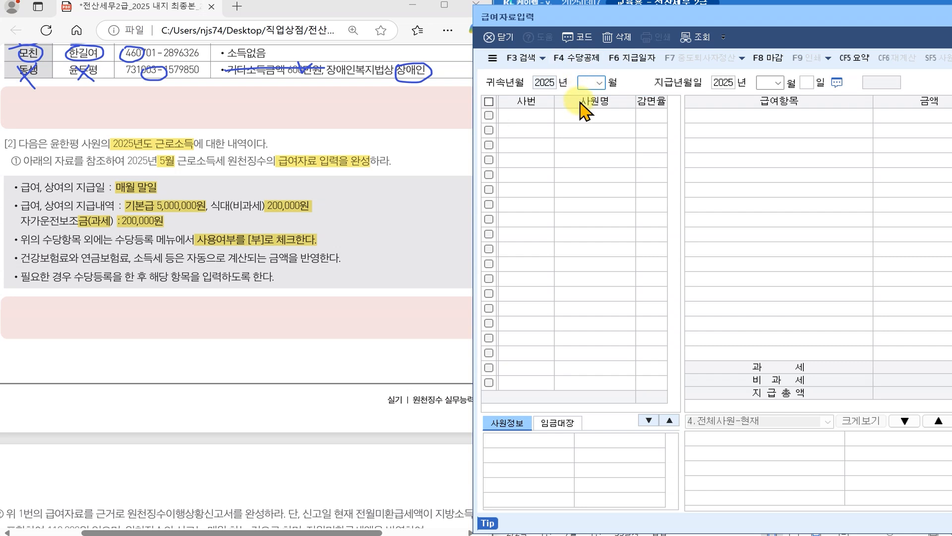
- Set 귀속년월 to 2025-05 with pay date 2025-05-31 and review the employee's pay items
{"action": "left_click", "coordinate": [600, 83]}
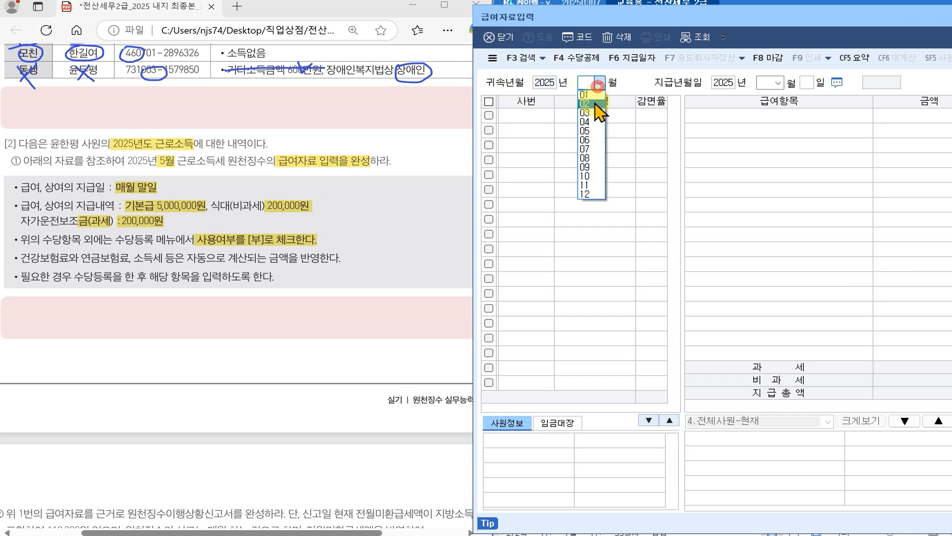
{"action": "left_click", "coordinate": [592, 135]}
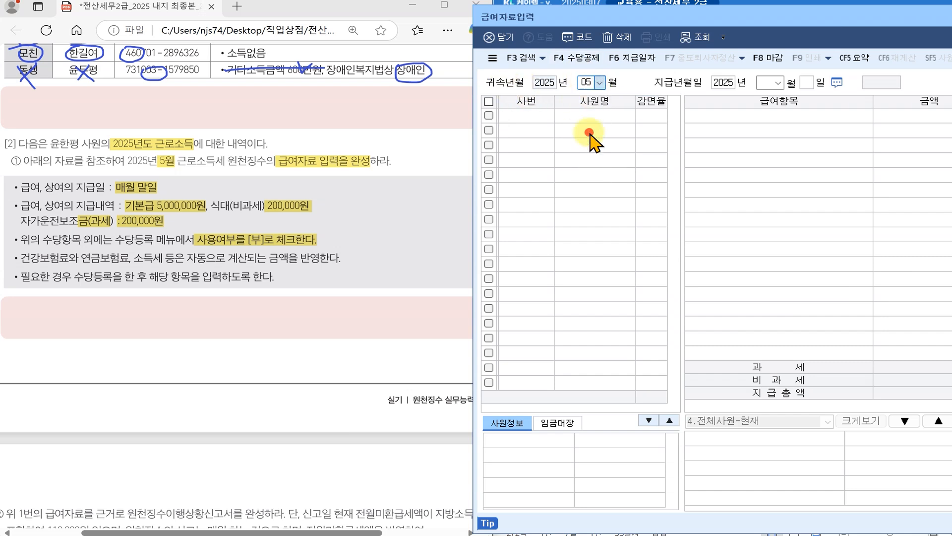
{"action": "left_click", "coordinate": [811, 88]}
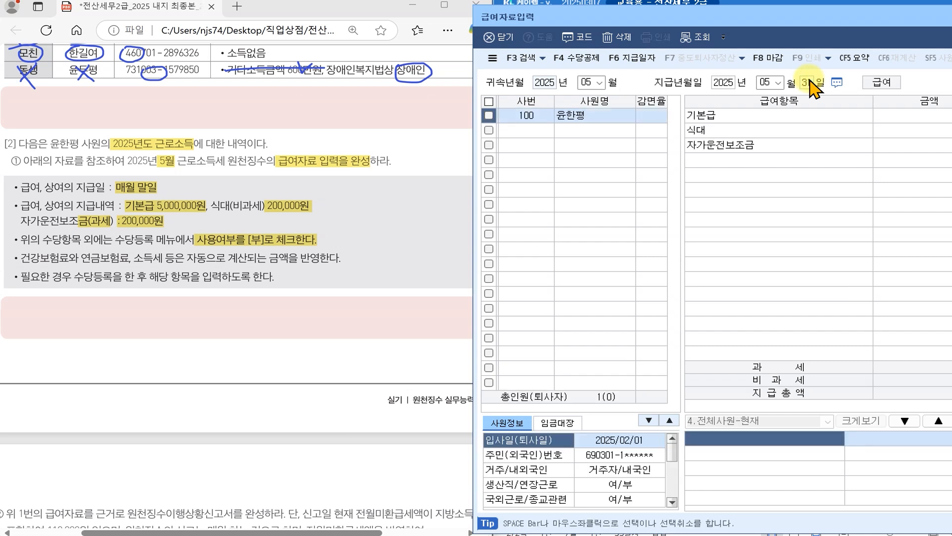
{"action": "left_click", "coordinate": [718, 118]}
{"action": "left_click", "coordinate": [727, 131]}
{"action": "left_click", "coordinate": [743, 145]}
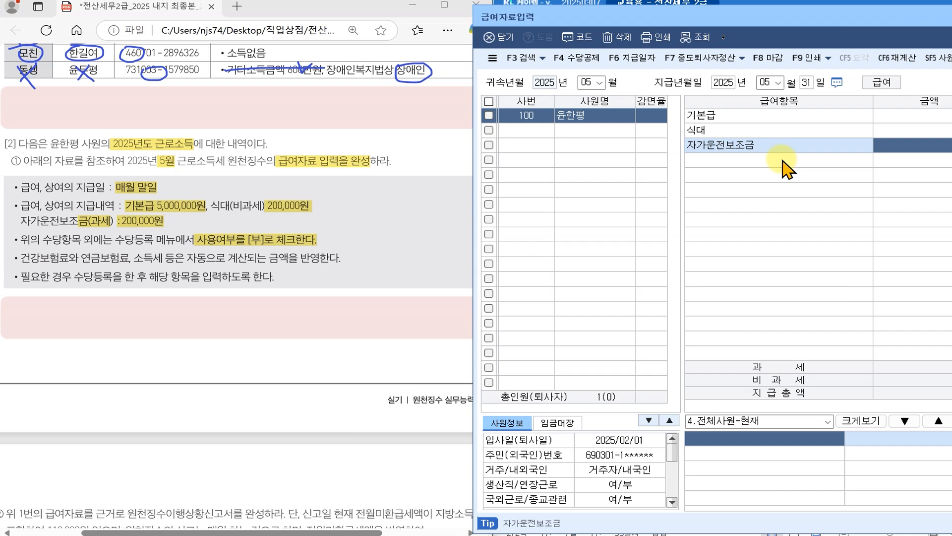
{"action": "left_click", "coordinate": [914, 115]}
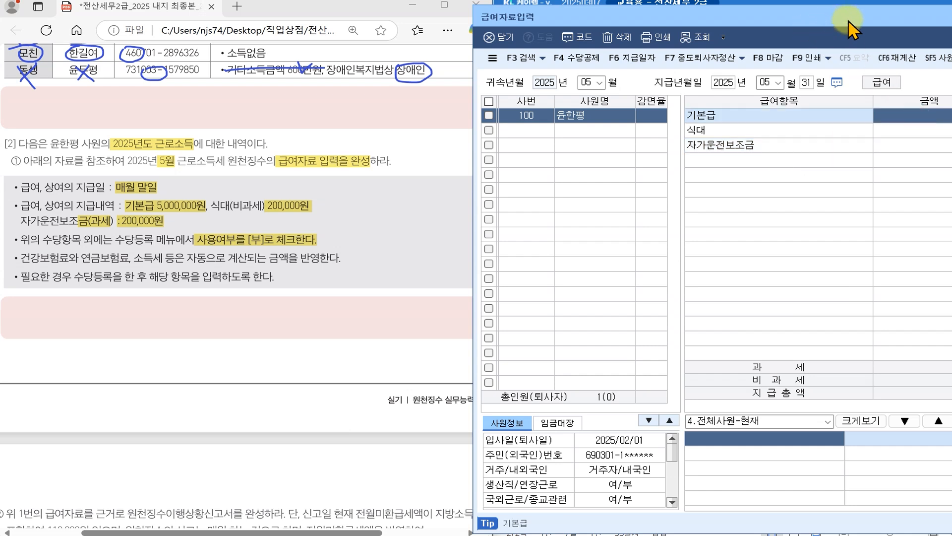
{"action": "left_click_drag", "start_coordinate": [829, 23], "coordinate": [417, 24]}
{"action": "left_click", "coordinate": [531, 112]}
- Enter 기본급 5,000,000, 식대 200,000 and 자가운전보조금 200,000 for May
{"action": "type", "text": "5"}
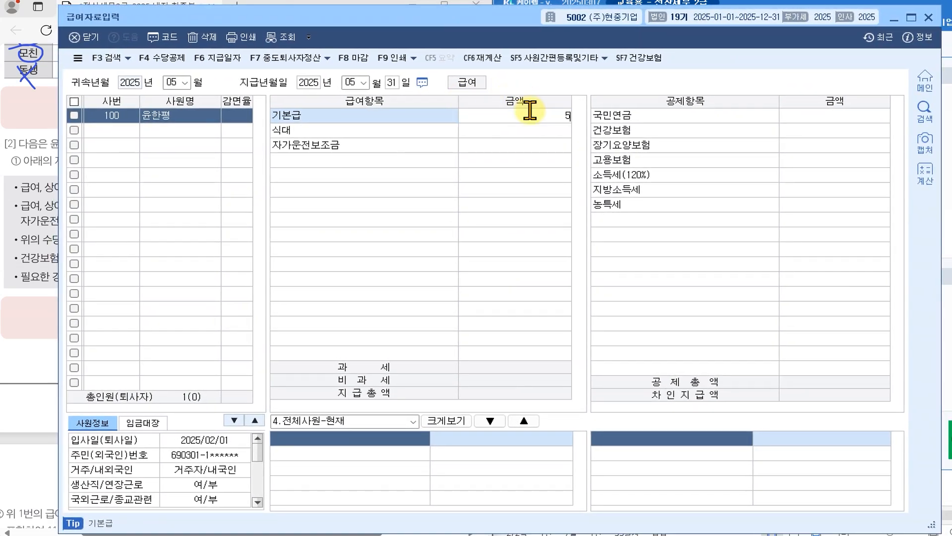
{"action": "key", "text": "Return"}
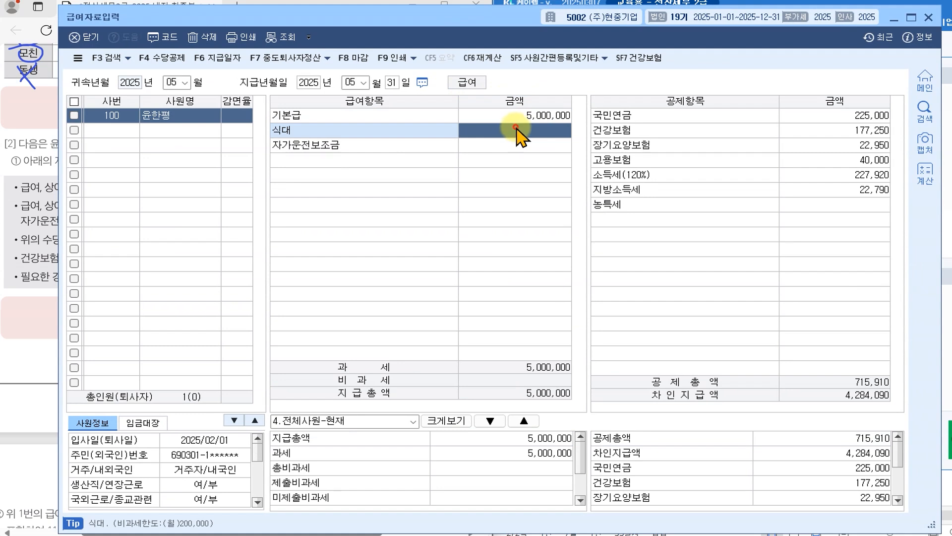
{"action": "left_click", "coordinate": [532, 120]}
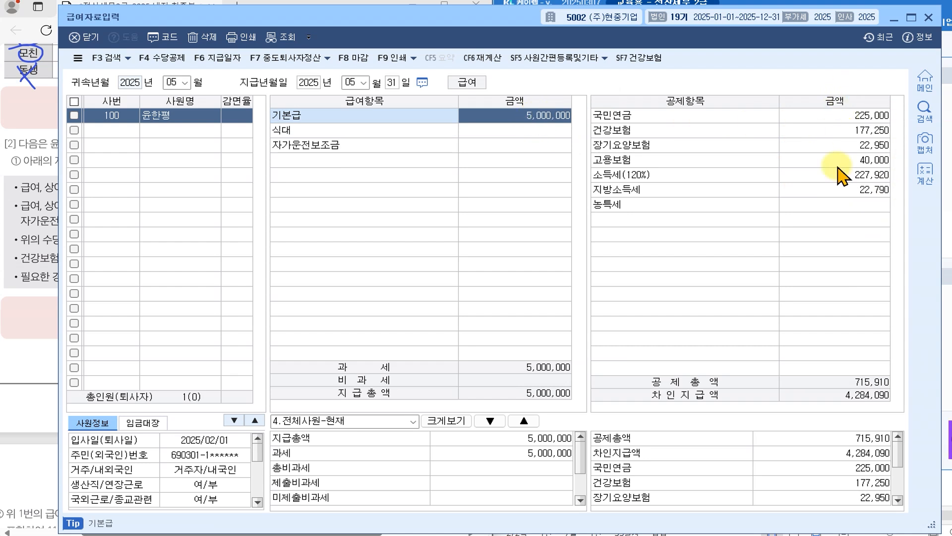
{"action": "left_click", "coordinate": [538, 113]}
{"action": "left_click", "coordinate": [536, 132]}
{"action": "type", "text": "200,000"}
{"action": "left_click", "coordinate": [539, 144]}
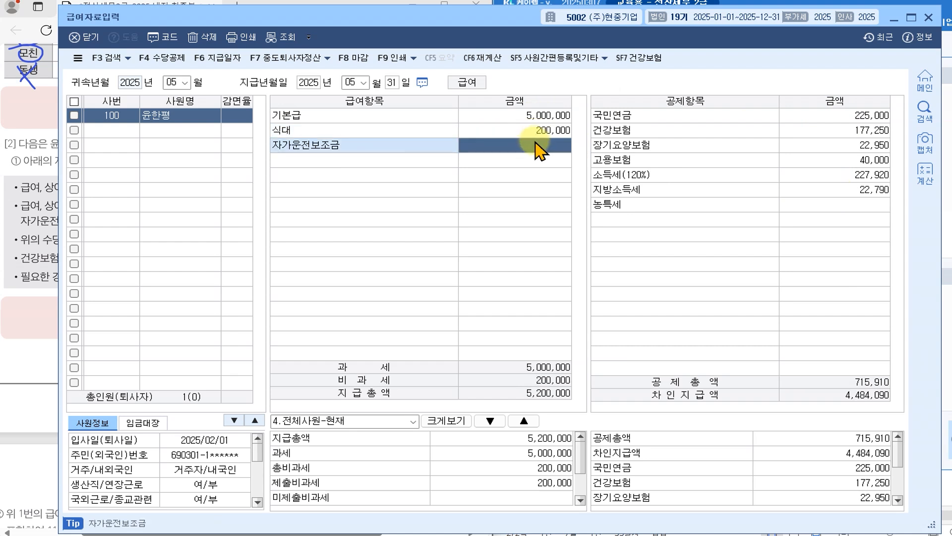
{"action": "type", "text": "200"}
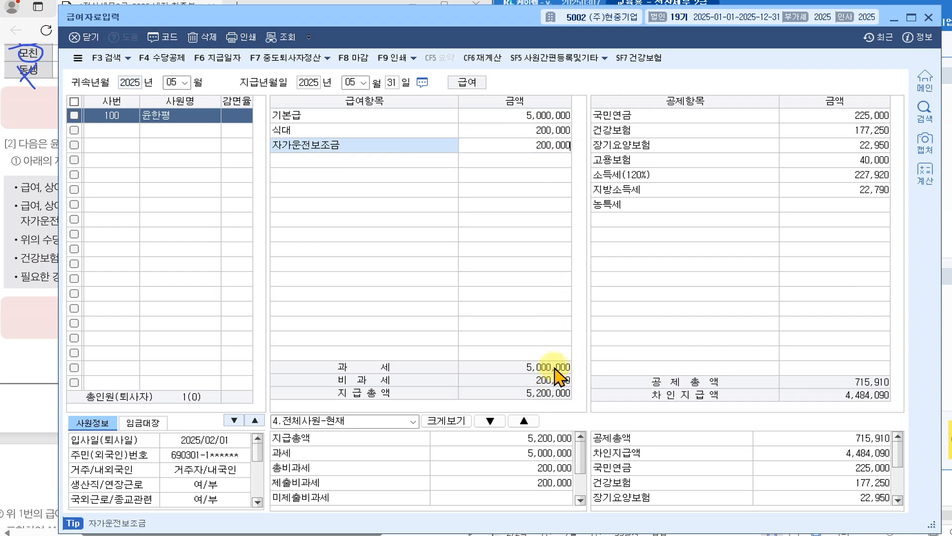
{"action": "key", "text": "Return"}
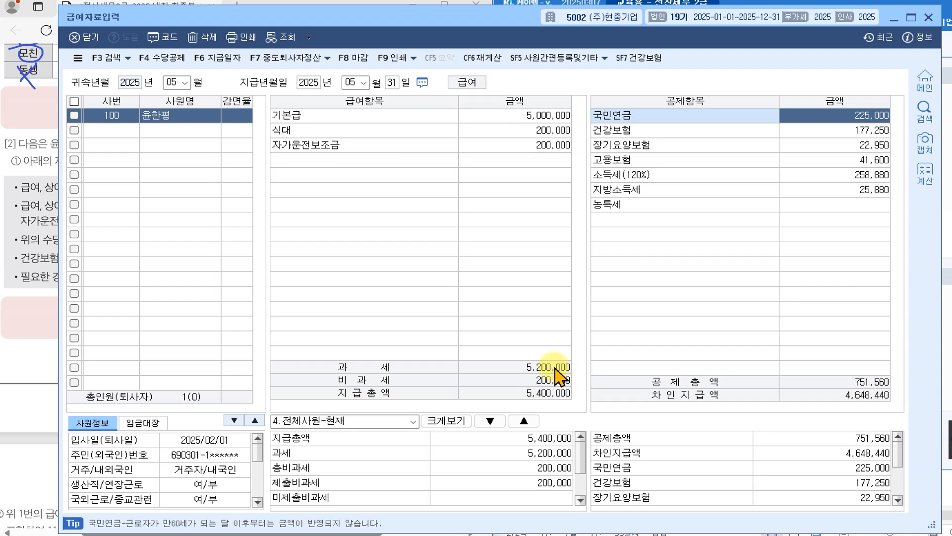
{"action": "left_click", "coordinate": [558, 376]}
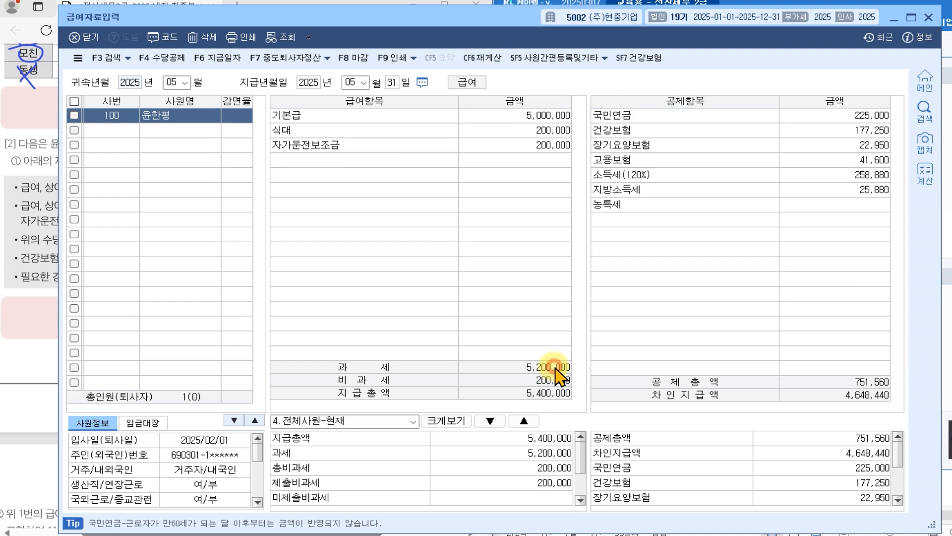
- Check the taxable totals and 258,880 income tax, then close 급여자료입력
{"action": "left_click", "coordinate": [546, 115]}
{"action": "left_click", "coordinate": [551, 131]}
{"action": "left_click", "coordinate": [550, 146]}
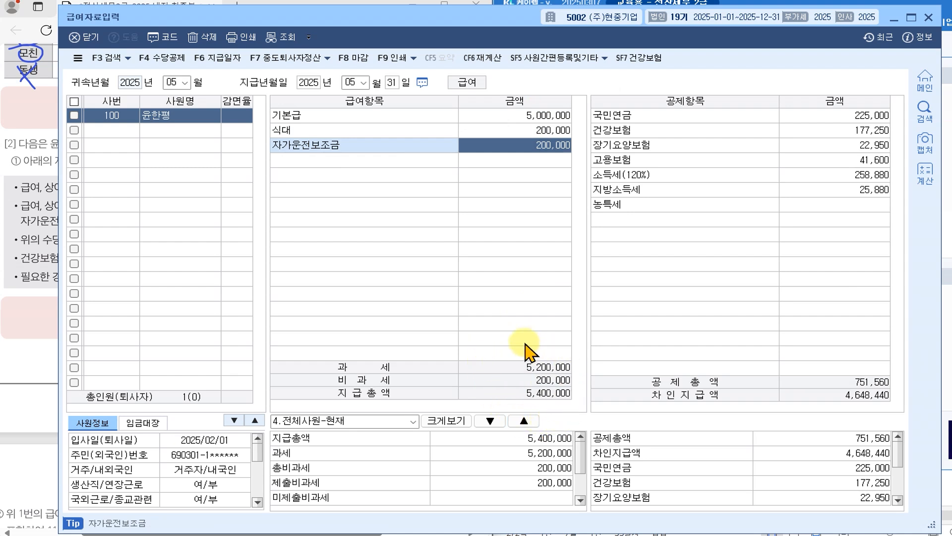
{"action": "left_click", "coordinate": [538, 376]}
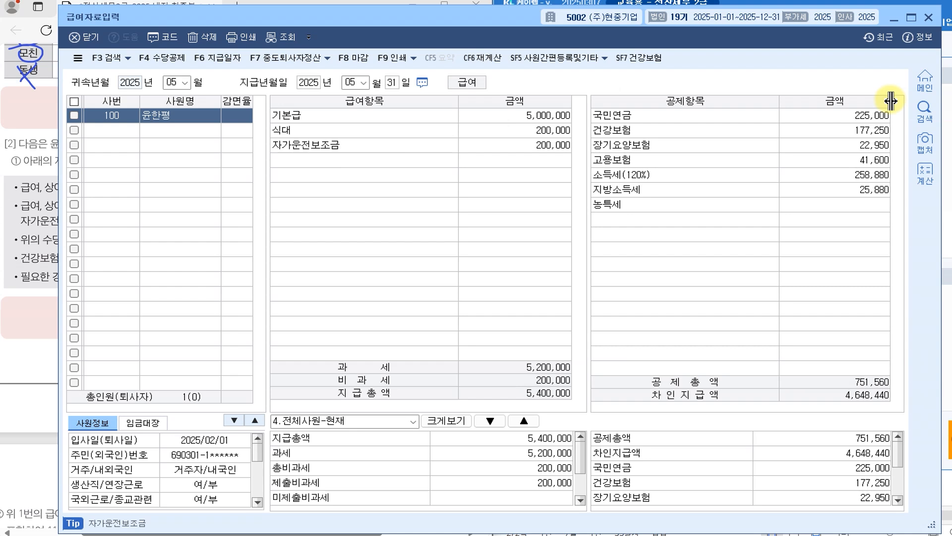
{"action": "left_click", "coordinate": [645, 177]}
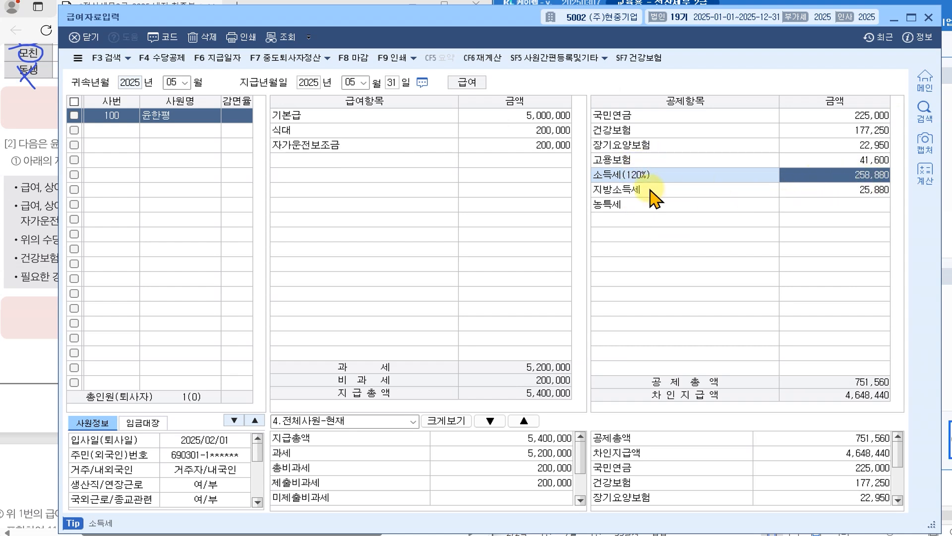
{"action": "left_click", "coordinate": [531, 129]}
{"action": "left_click", "coordinate": [534, 145]}
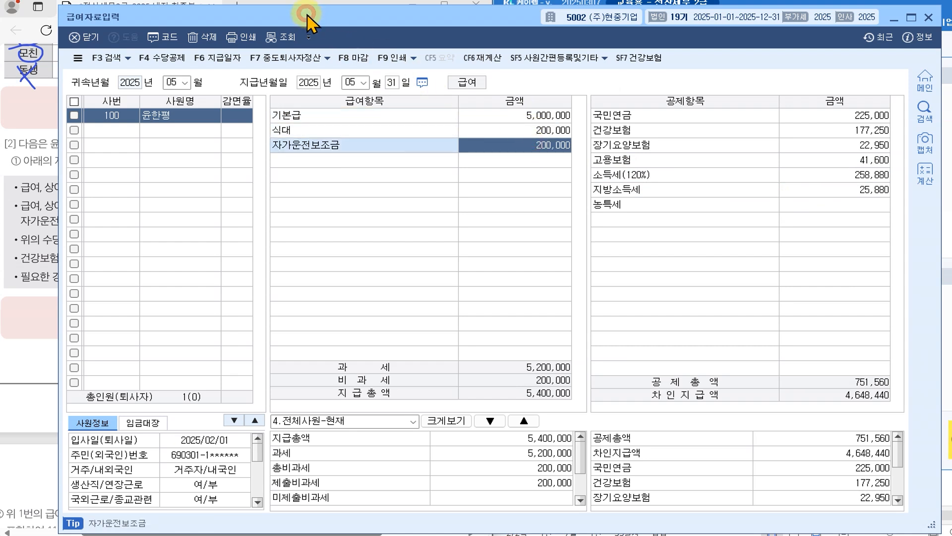
{"action": "left_click", "coordinate": [91, 45]}
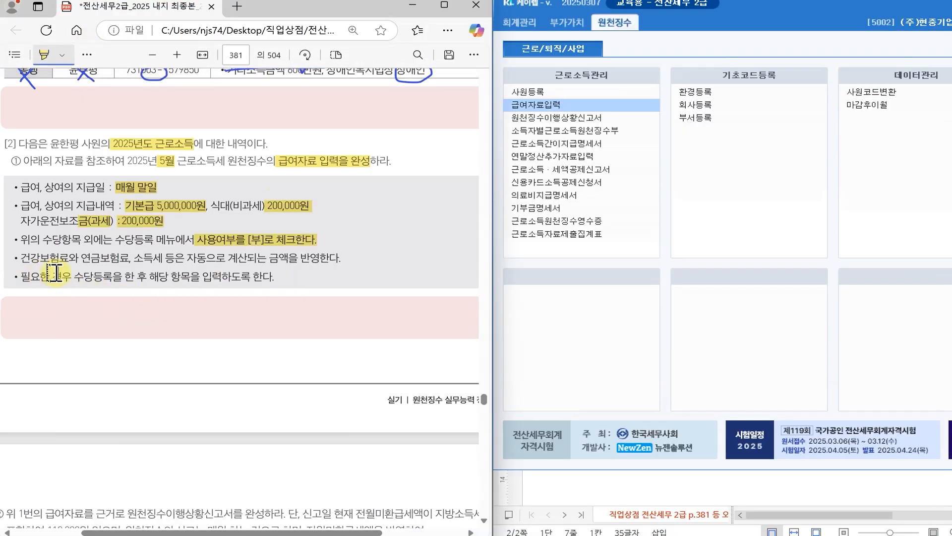
- Scroll the PDF to question ② and highlight '원천징수이행상황신고서를 완성'
{"action": "scroll", "coordinate": [182, 274], "scroll_direction": "down", "scroll_amount": 2}
{"action": "scroll", "coordinate": [255, 517], "scroll_direction": "down", "scroll_amount": 1}
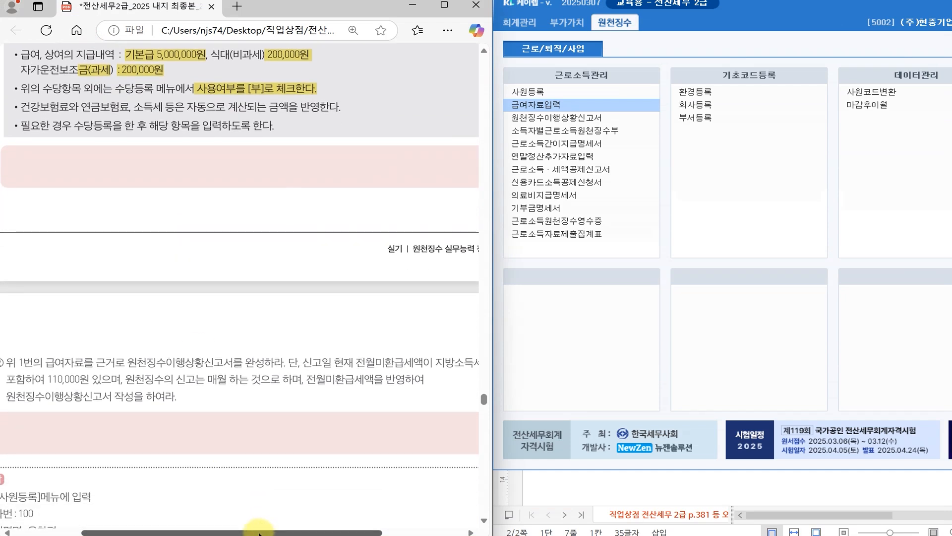
{"action": "scroll", "coordinate": [255, 517], "scroll_direction": "left", "scroll_amount": 1}
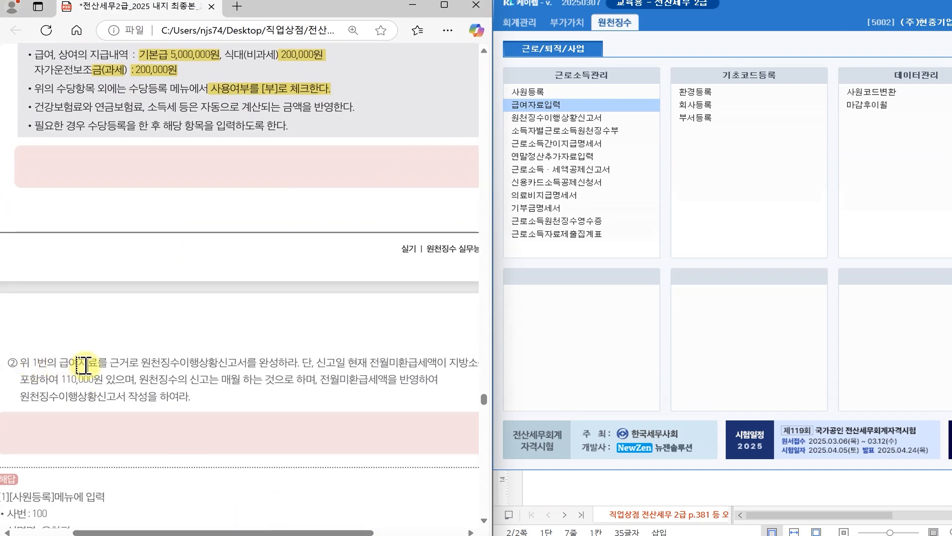
{"action": "scroll", "coordinate": [127, 357], "scroll_direction": "down", "scroll_amount": 5}
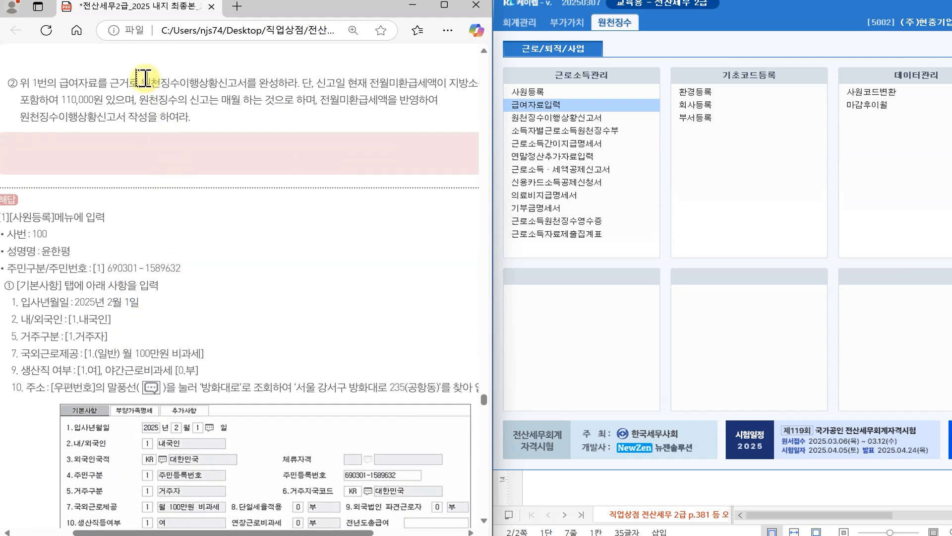
{"action": "left_click_drag", "start_coordinate": [144, 83], "coordinate": [290, 82]}
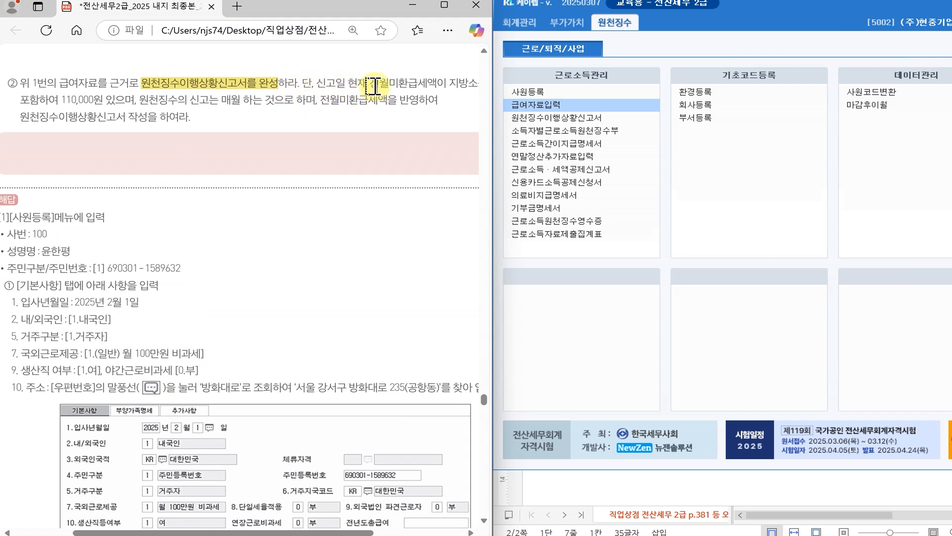
- Highlight 전월미환급세액, 지방소득세, 110,000원 and 매월 in question ②
{"action": "left_click_drag", "start_coordinate": [378, 83], "coordinate": [475, 85]}
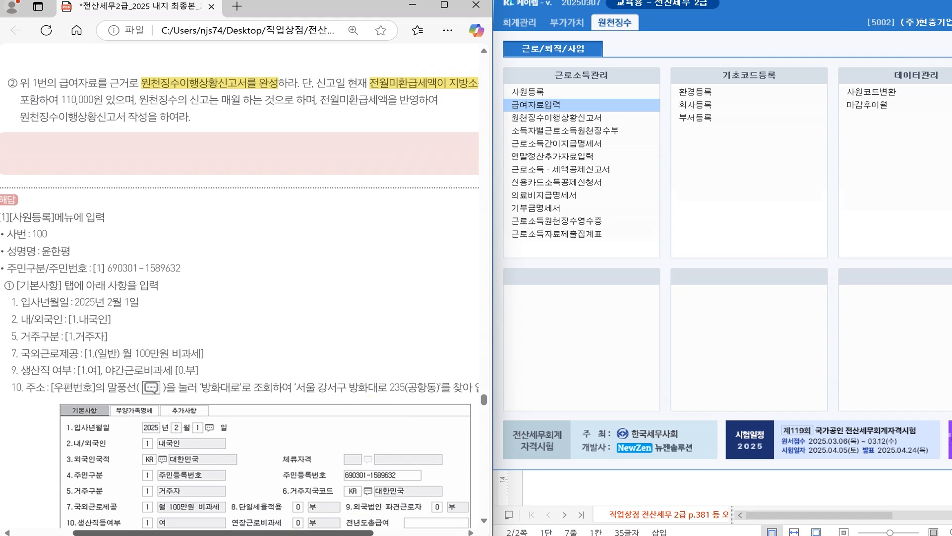
{"action": "left_click_drag", "start_coordinate": [345, 533], "coordinate": [356, 533]}
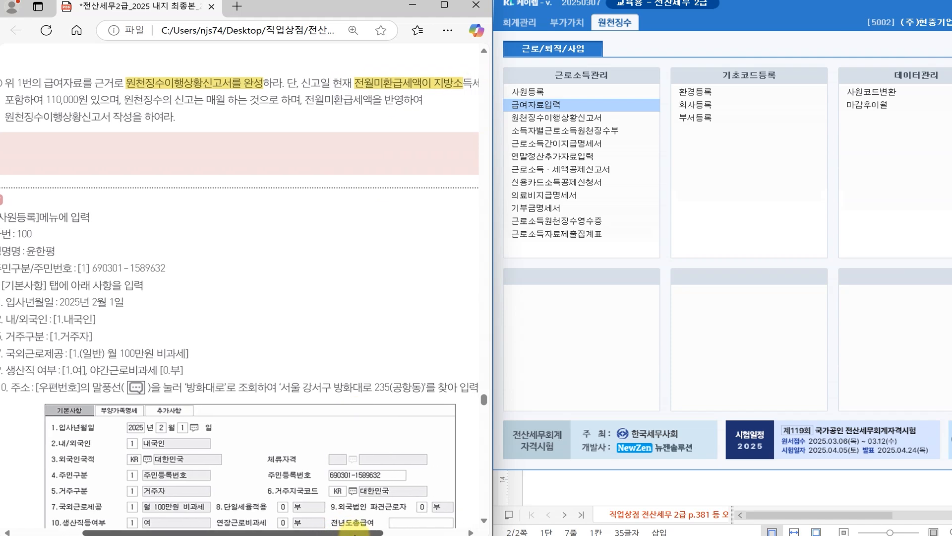
{"action": "left_click_drag", "start_coordinate": [460, 81], "coordinate": [473, 82]}
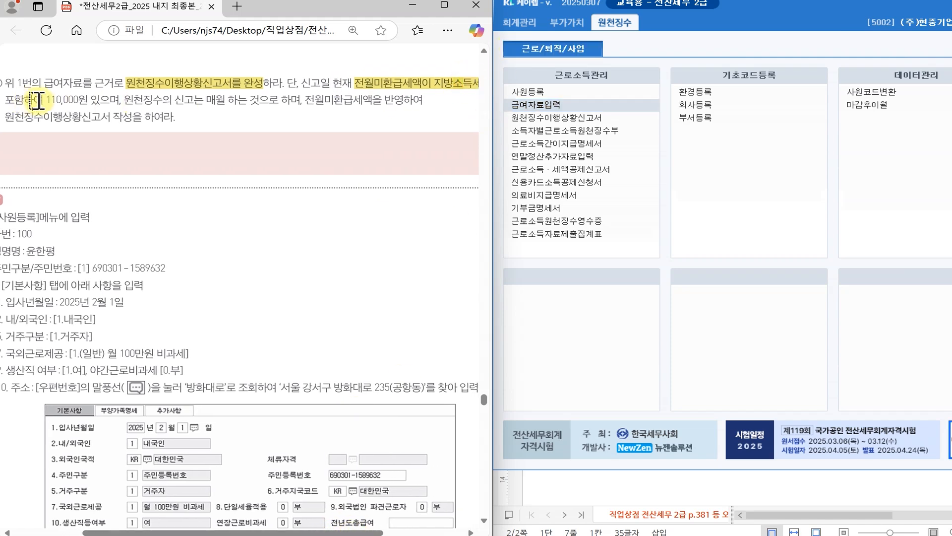
{"action": "left_click_drag", "start_coordinate": [42, 99], "coordinate": [110, 99]}
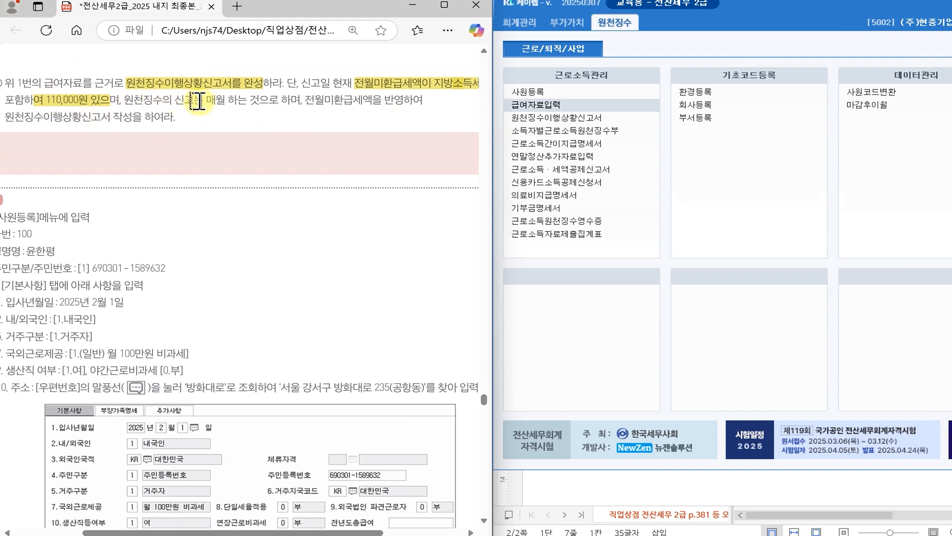
{"action": "left_click_drag", "start_coordinate": [205, 99], "coordinate": [221, 99]}
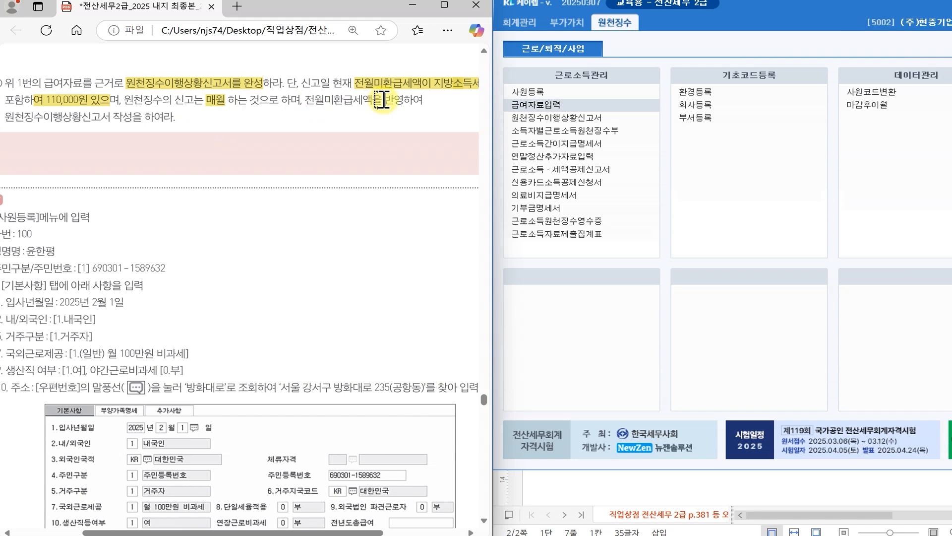
{"action": "left_click", "coordinate": [551, 119]}
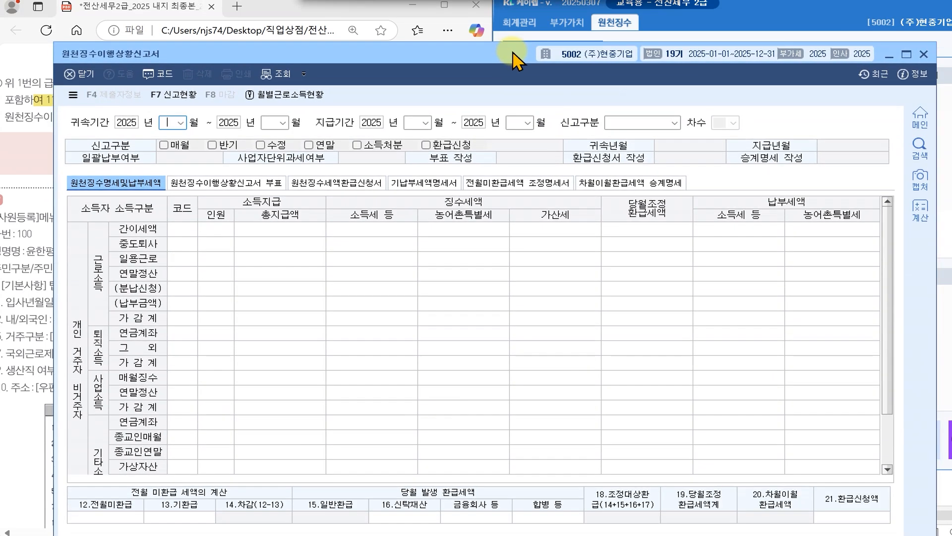
- Set both the 귀속 and 지급 periods of the return to 2025-05 through 2025-05
{"action": "left_click_drag", "start_coordinate": [514, 54], "coordinate": [516, 14]}
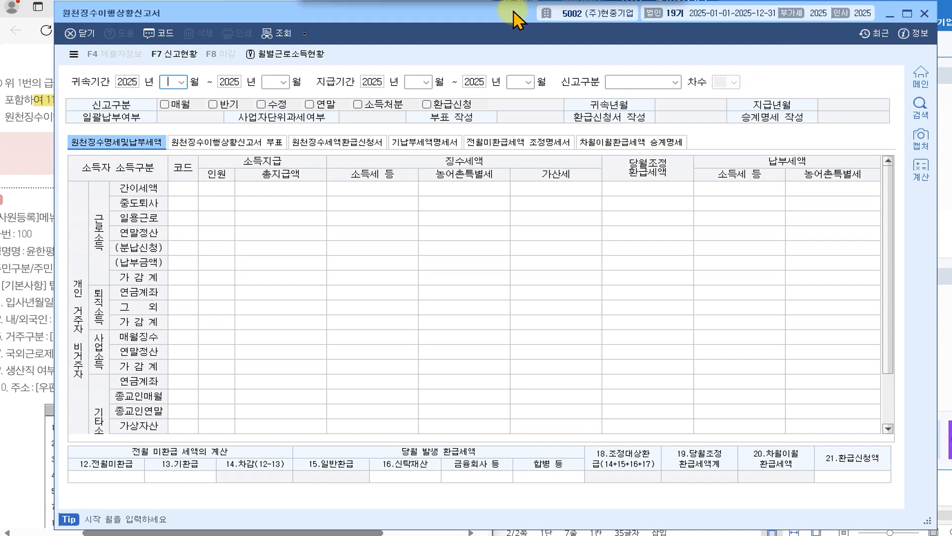
{"action": "left_click", "coordinate": [182, 82]}
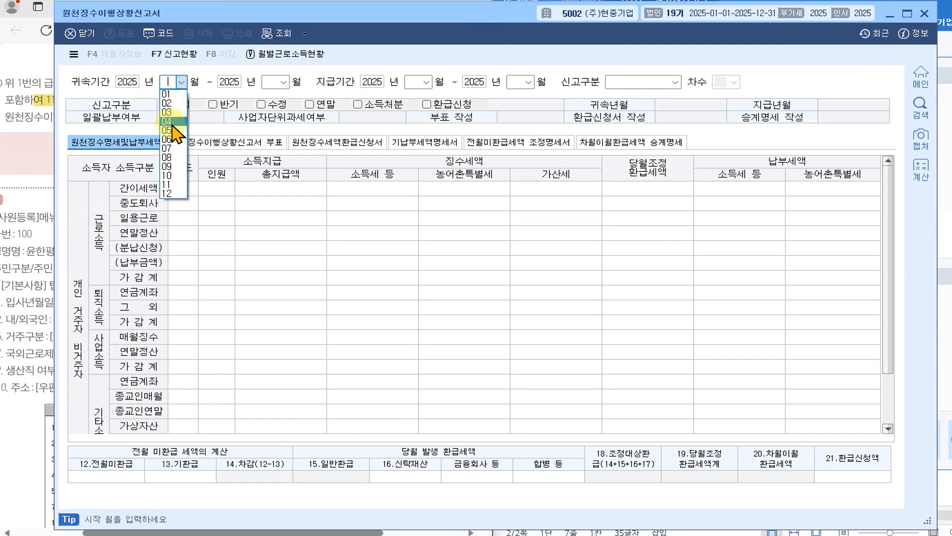
{"action": "left_click", "coordinate": [171, 132]}
{"action": "left_click", "coordinate": [284, 82]}
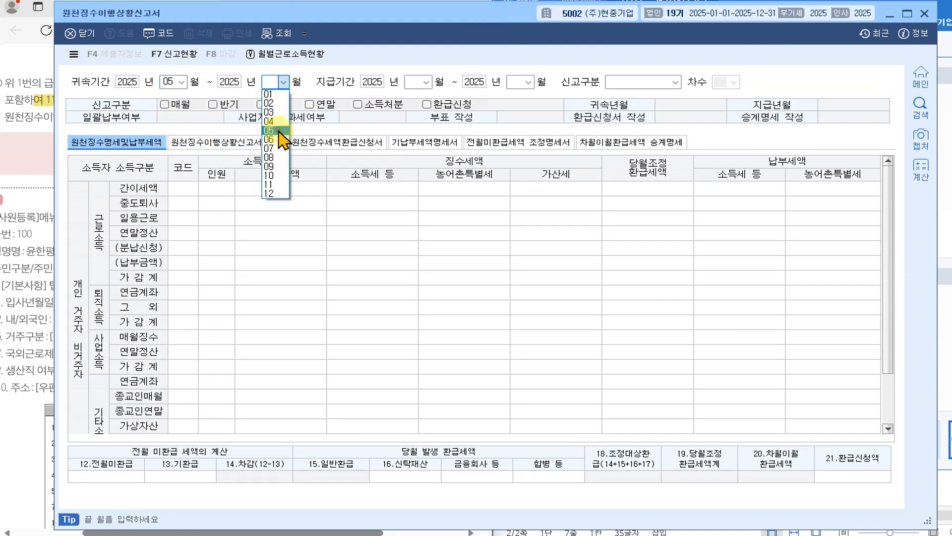
{"action": "left_click", "coordinate": [273, 130]}
{"action": "left_click", "coordinate": [427, 82]}
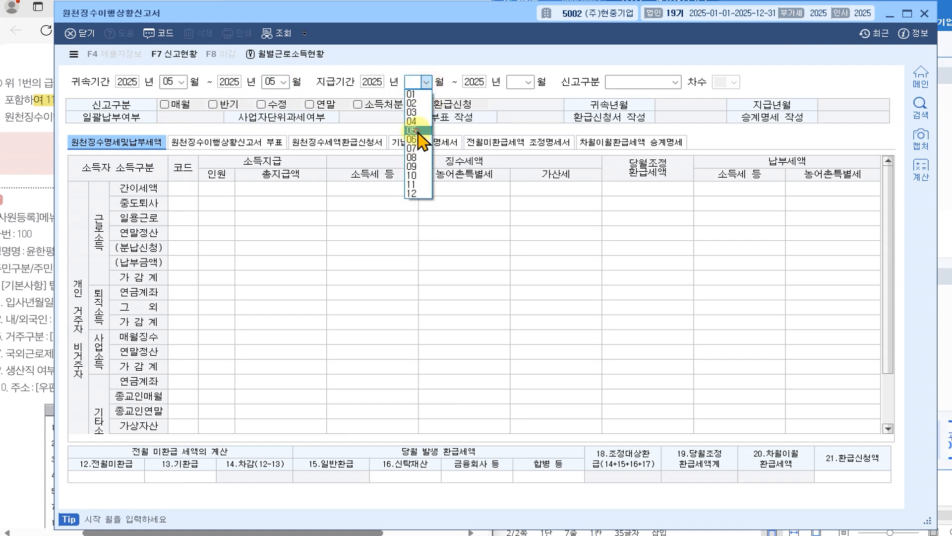
{"action": "left_click", "coordinate": [417, 130]}
{"action": "left_click", "coordinate": [529, 82]}
{"action": "left_click", "coordinate": [515, 131]}
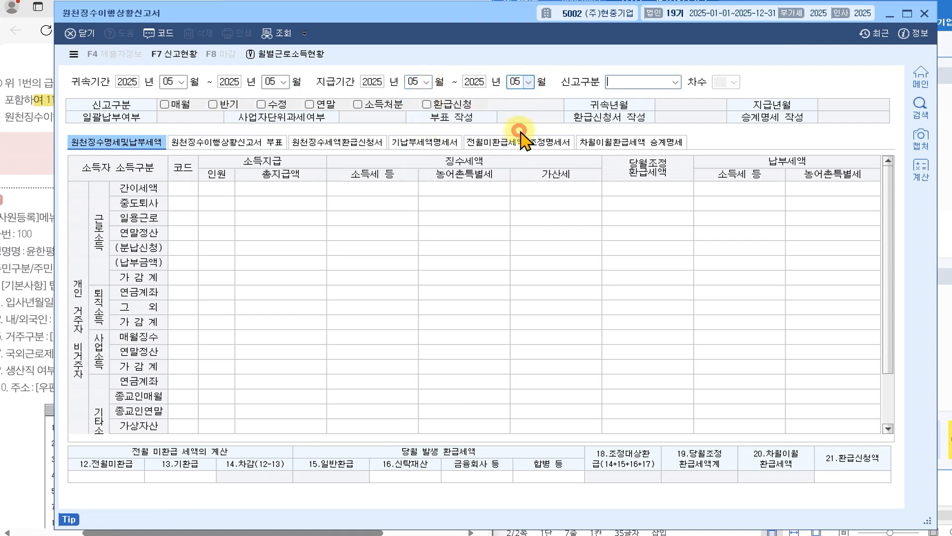
- Choose 1.정기신고 to load May's figures and confirm 매월 is checked
{"action": "key", "text": "Return"}
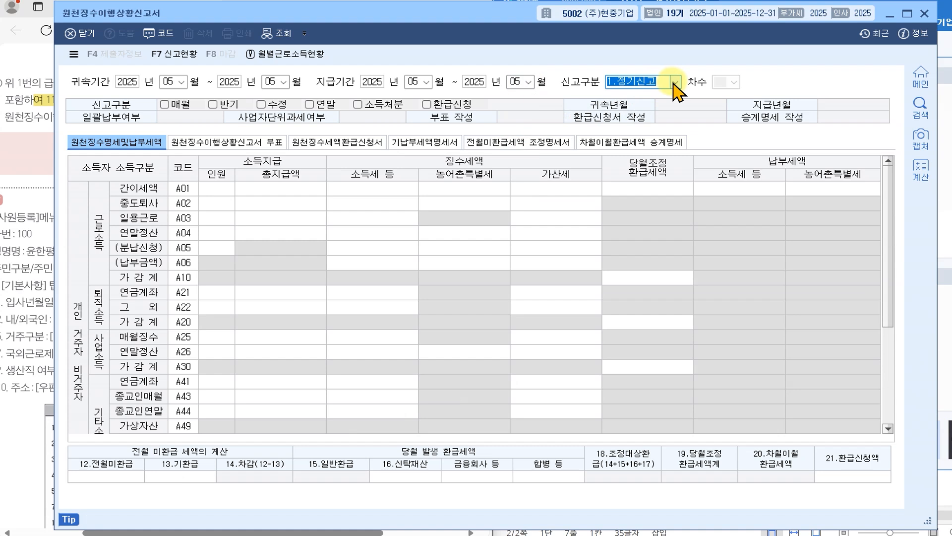
{"action": "key", "text": "Return"}
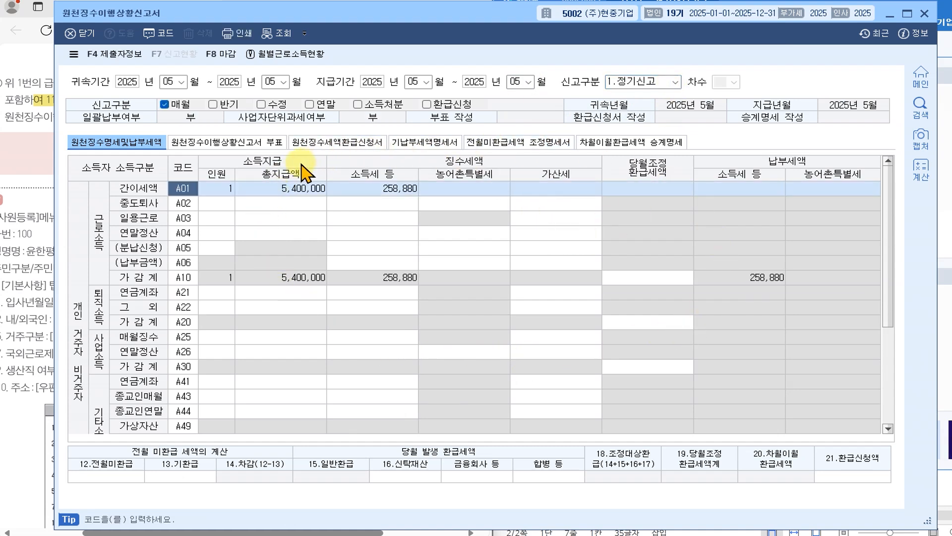
{"action": "left_click", "coordinate": [182, 104]}
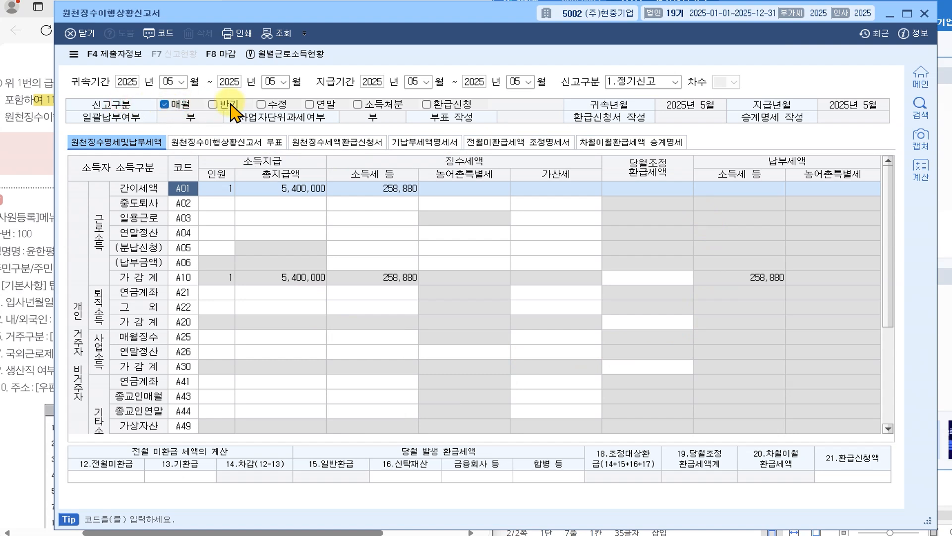
{"action": "left_click", "coordinate": [181, 103]}
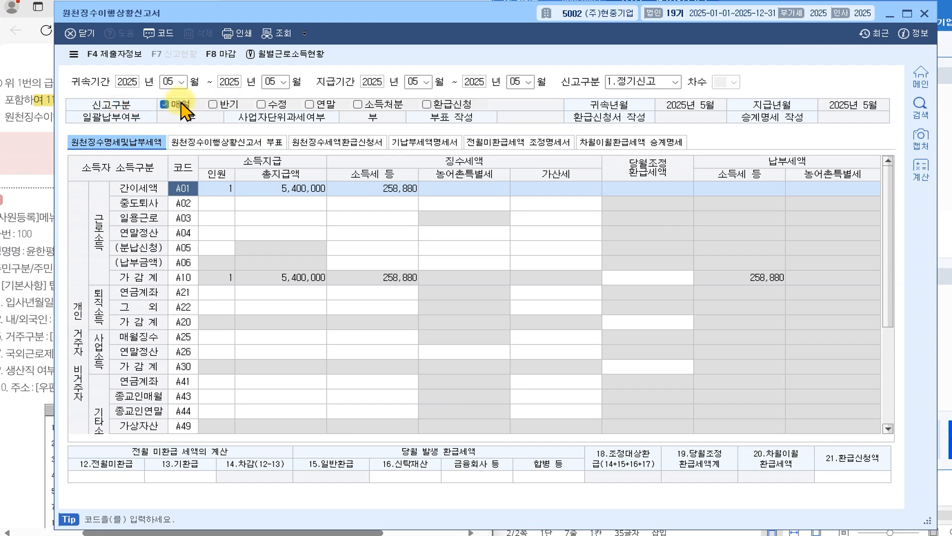
{"action": "scroll", "coordinate": [208, 328], "scroll_direction": "down", "scroll_amount": 1}
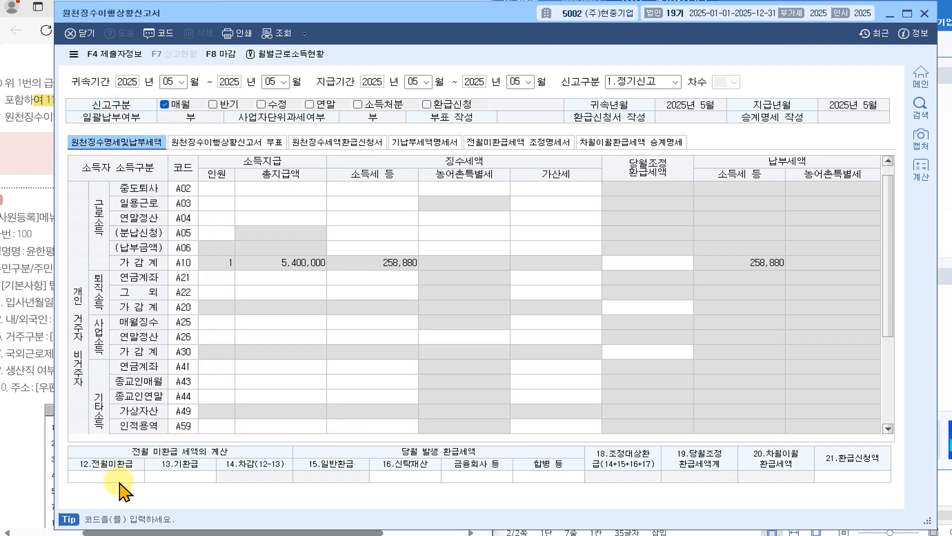
- Enter 100,000 as 12.전월미환급, reducing income tax payable to 158,880, and close the return
{"action": "left_click", "coordinate": [104, 480]}
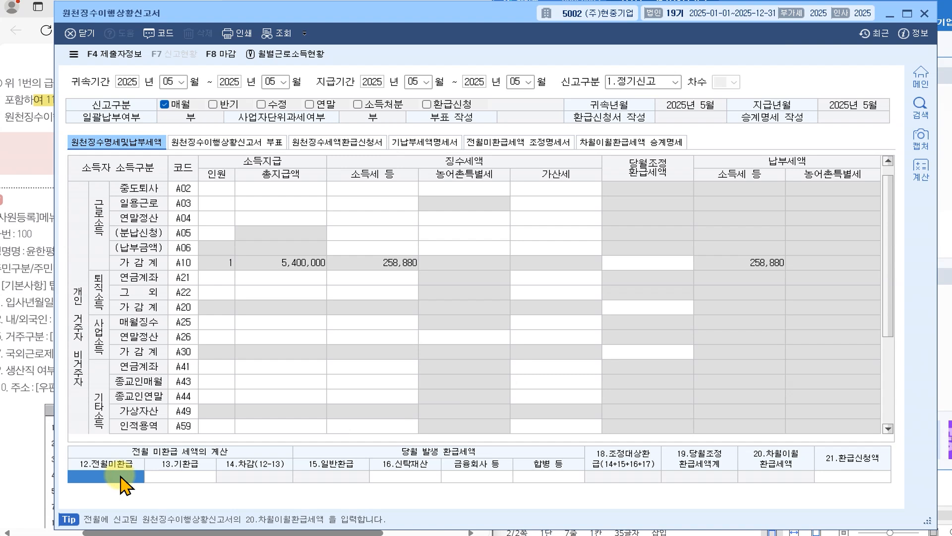
{"action": "type", "text": "100,000"}
{"action": "key", "text": "Return"}
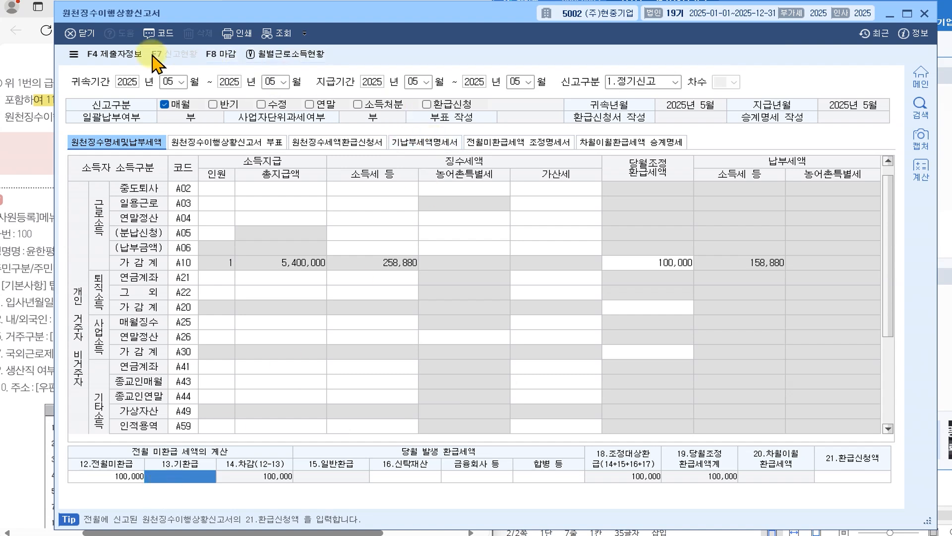
{"action": "left_click", "coordinate": [79, 35]}
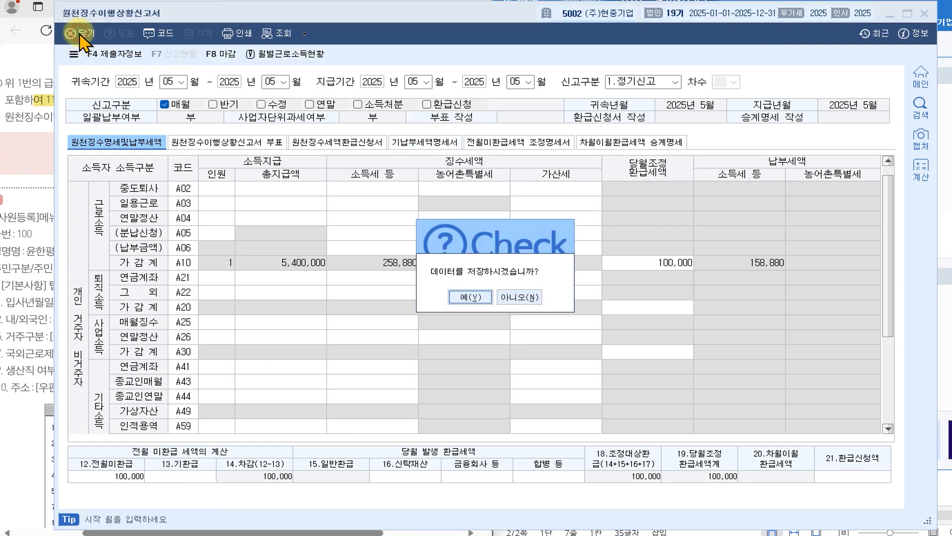
- Save the return, close it, and reopen it for period 05
{"action": "left_click", "coordinate": [470, 297]}
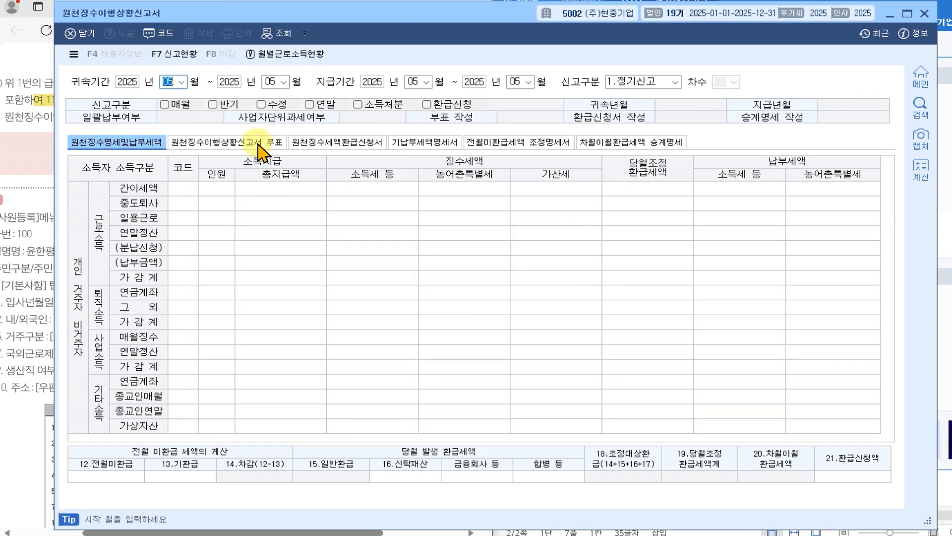
{"action": "left_click", "coordinate": [75, 33]}
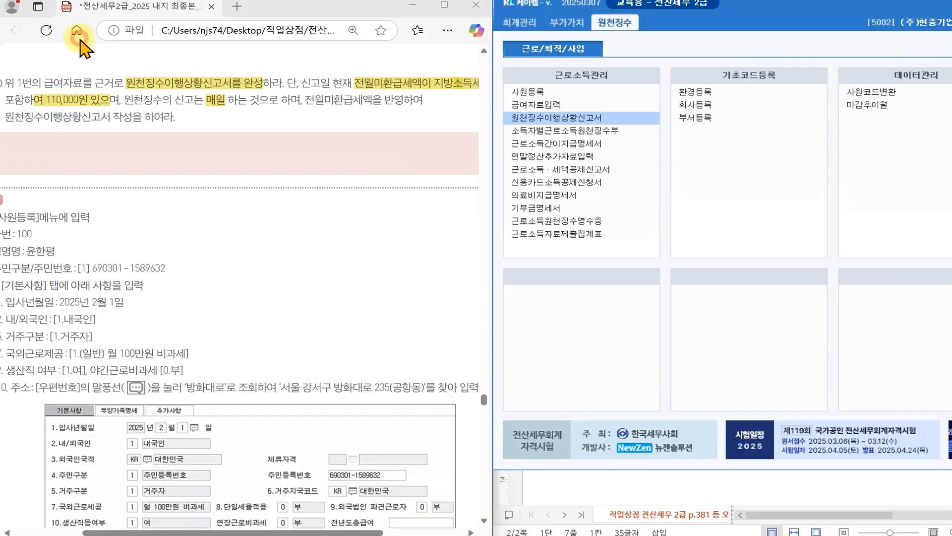
{"action": "left_click", "coordinate": [619, 119]}
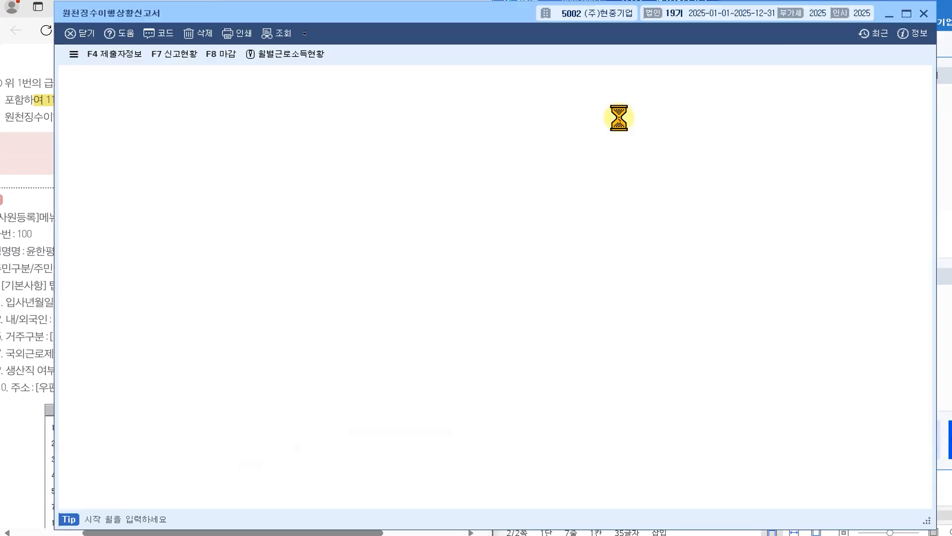
{"action": "type", "text": "05"}
{"action": "key", "text": "Return"}
{"action": "key", "text": "Return"}
{"action": "key", "text": "Return"}
{"action": "key", "text": "Return"}
{"action": "key", "text": "Return"}
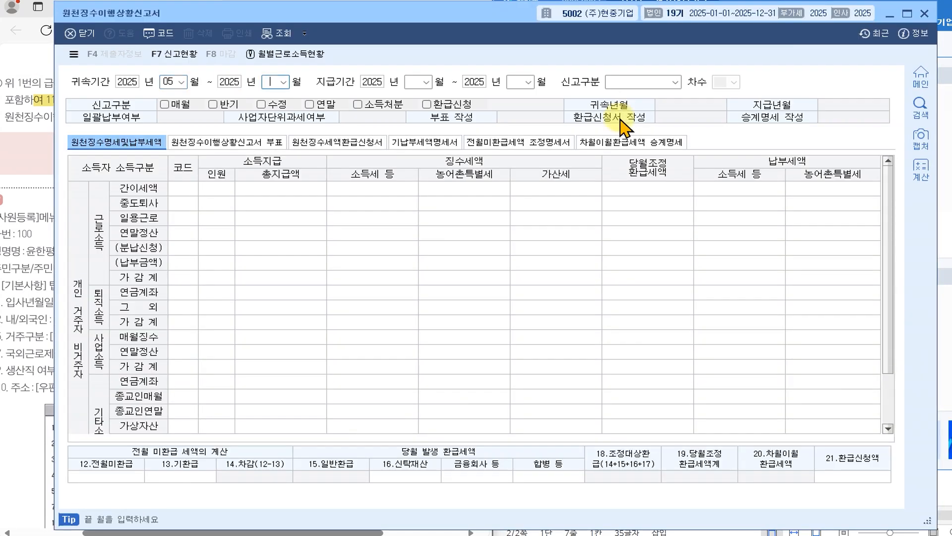
{"action": "key", "text": "Return"}
{"action": "key", "text": "Return"}
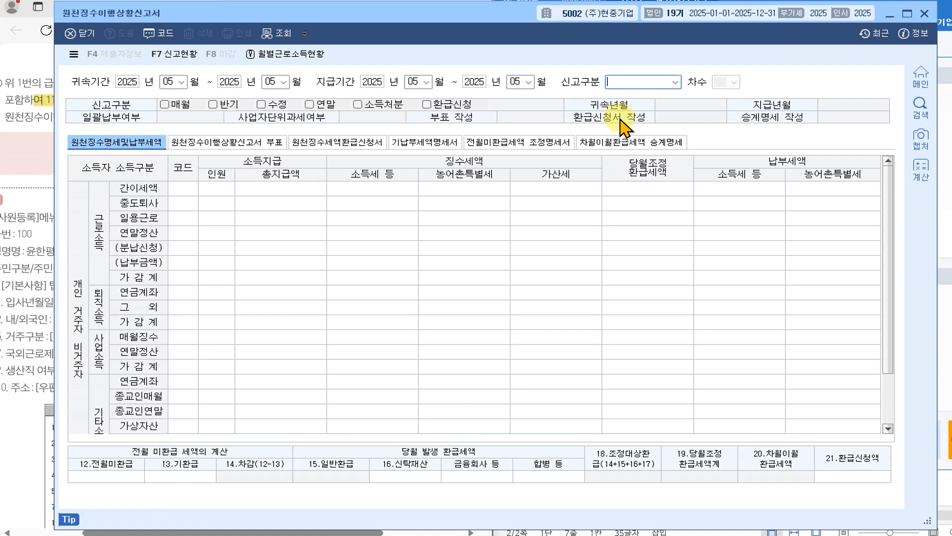
- Load the saved 정기신고 data, verify the 100,000 전월미환급, and close the return
{"action": "key", "text": "1"}
{"action": "key", "text": "Return"}
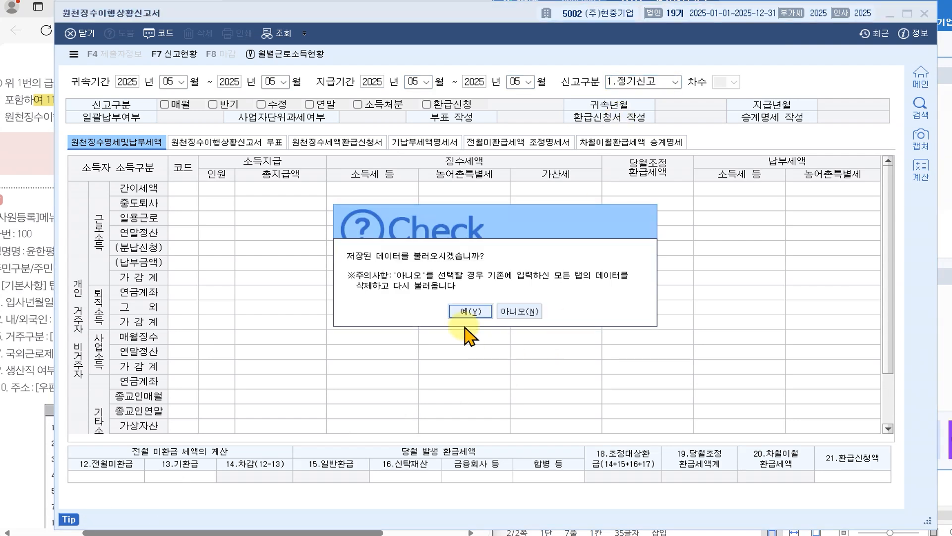
{"action": "left_click", "coordinate": [470, 311]}
{"action": "left_click", "coordinate": [130, 476]}
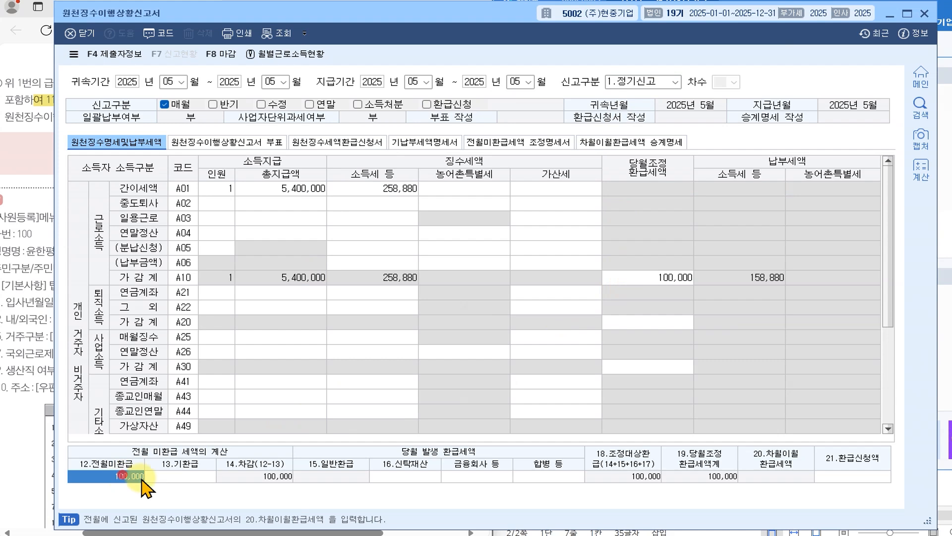
{"action": "left_click", "coordinate": [84, 34]}
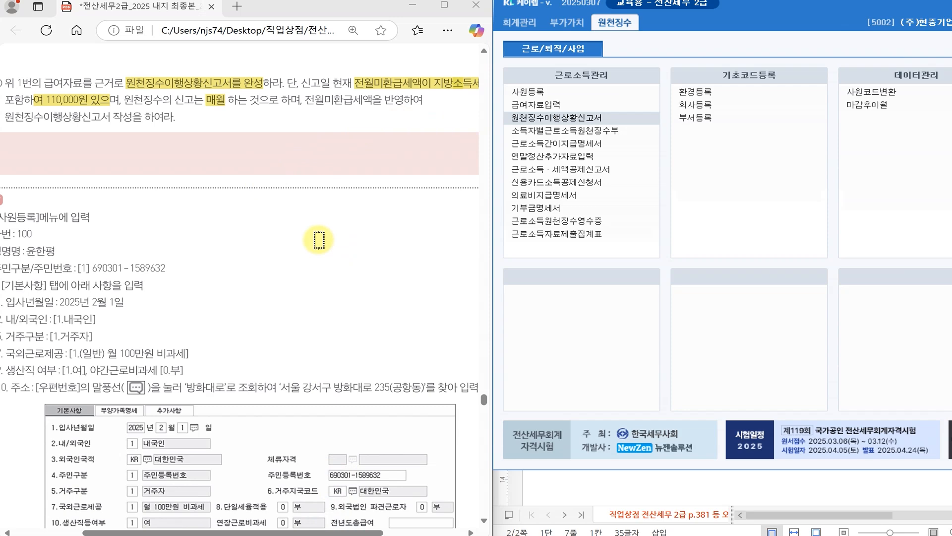
- Review question 1's employee and family table in the PDF, then open 연말정산추가자료입력 in KcLep
{"action": "scroll", "coordinate": [318, 240], "scroll_direction": "up", "scroll_amount": 2}
{"action": "scroll", "coordinate": [319, 240], "scroll_direction": "up", "scroll_amount": 10}
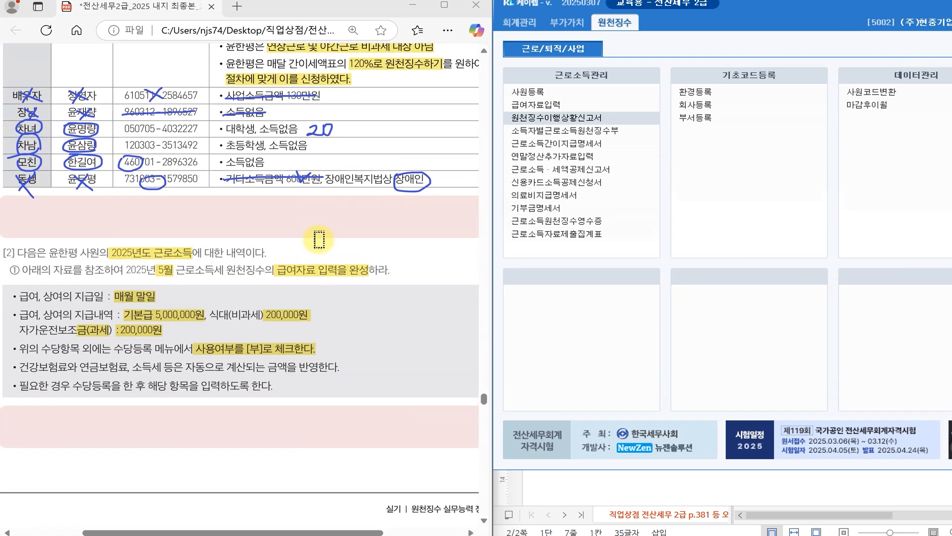
{"action": "scroll", "coordinate": [319, 240], "scroll_direction": "up", "scroll_amount": 4}
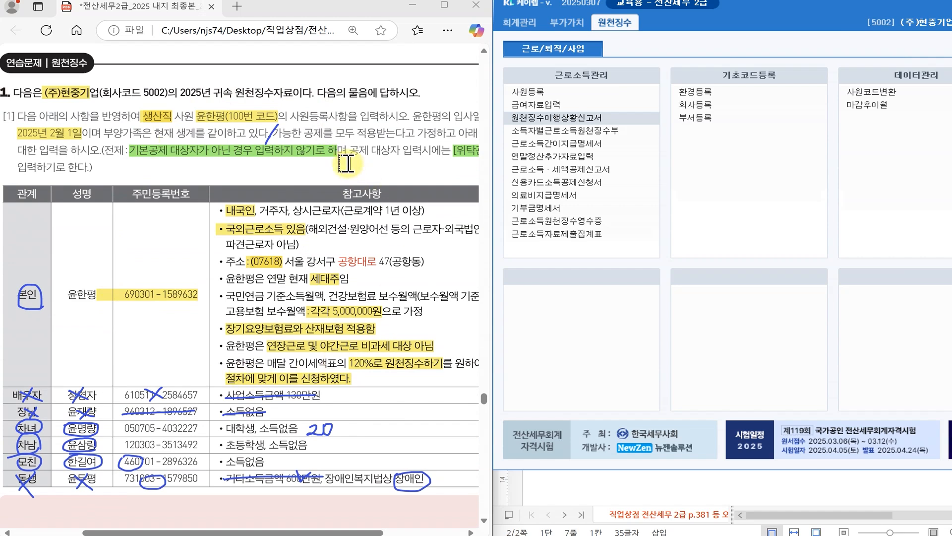
{"action": "scroll", "coordinate": [346, 163], "scroll_direction": "down", "scroll_amount": 10}
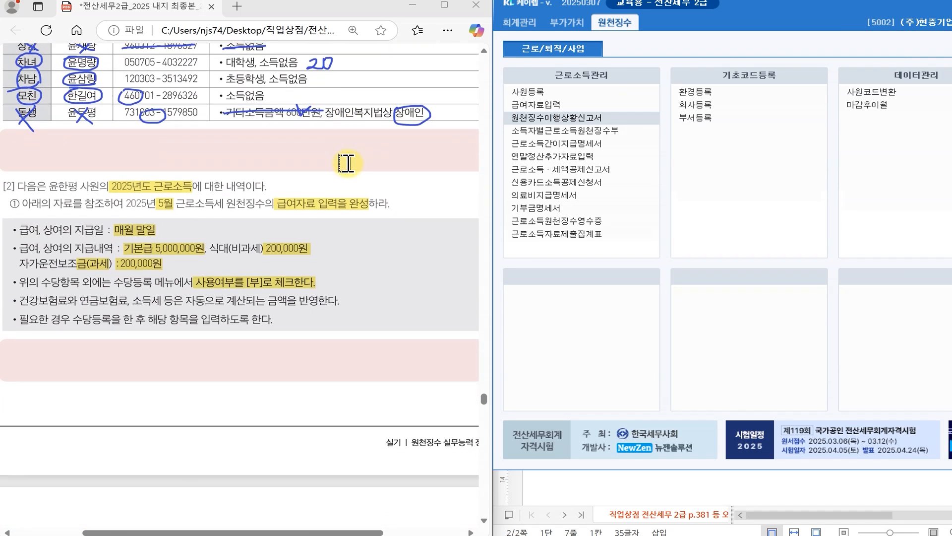
{"action": "scroll", "coordinate": [346, 163], "scroll_direction": "down", "scroll_amount": 3}
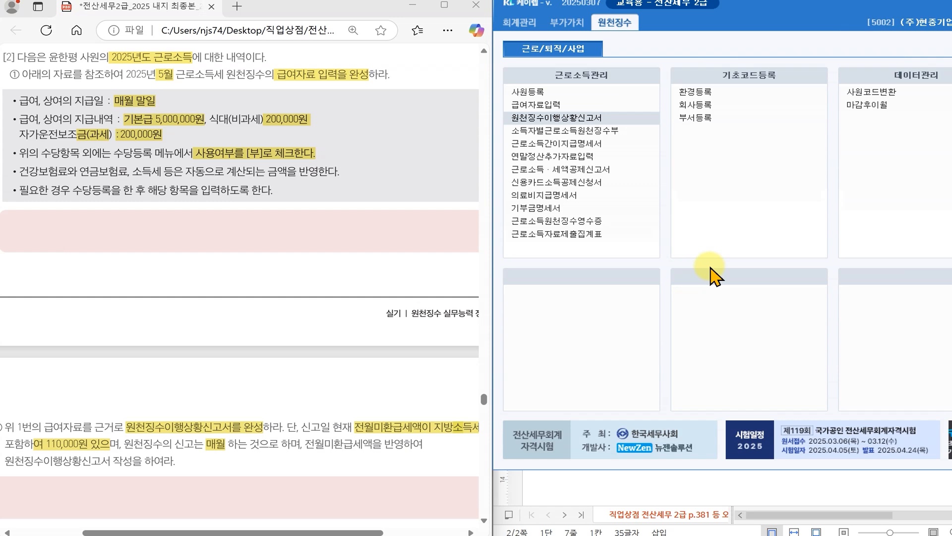
{"action": "scroll", "coordinate": [263, 233], "scroll_direction": "up", "scroll_amount": 8}
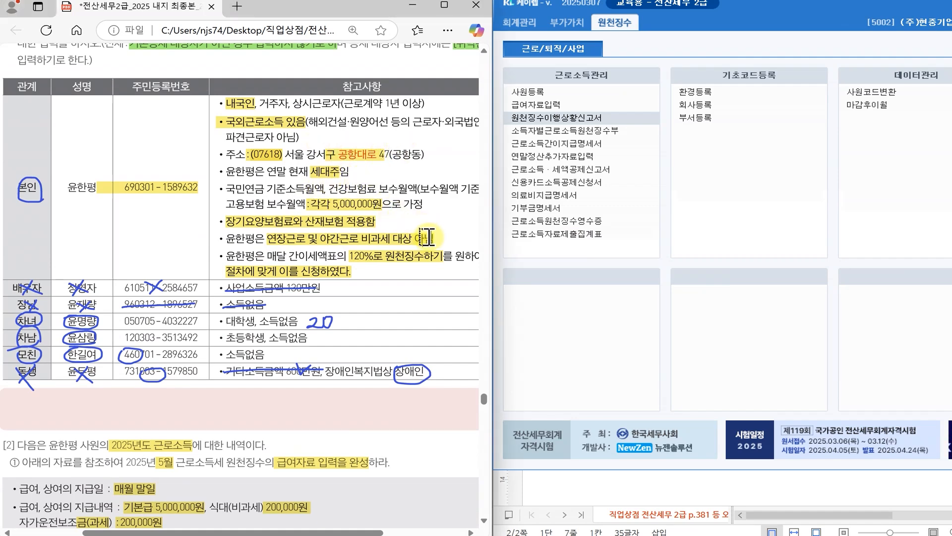
{"action": "scroll", "coordinate": [373, 311], "scroll_direction": "up", "scroll_amount": 1}
{"action": "scroll", "coordinate": [373, 310], "scroll_direction": "up", "scroll_amount": 3}
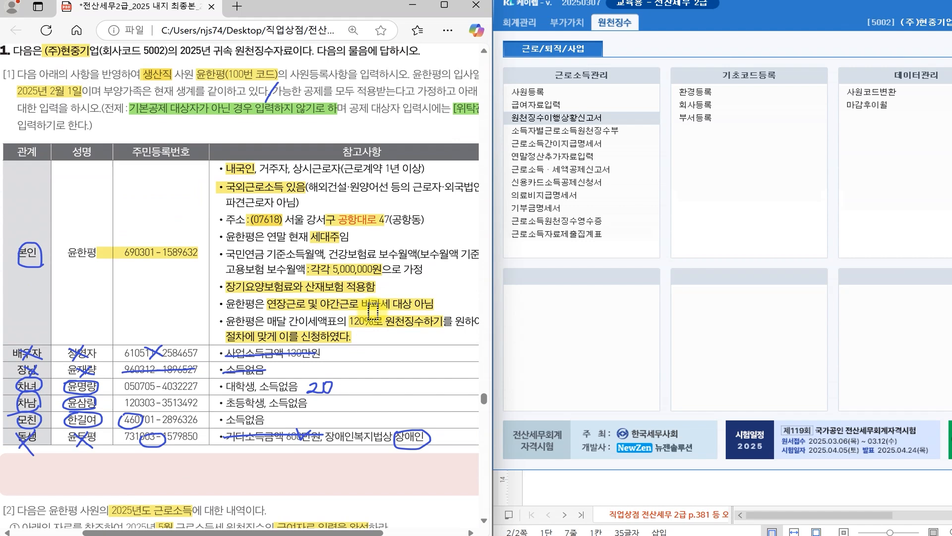
{"action": "scroll", "coordinate": [373, 311], "scroll_direction": "up", "scroll_amount": 1}
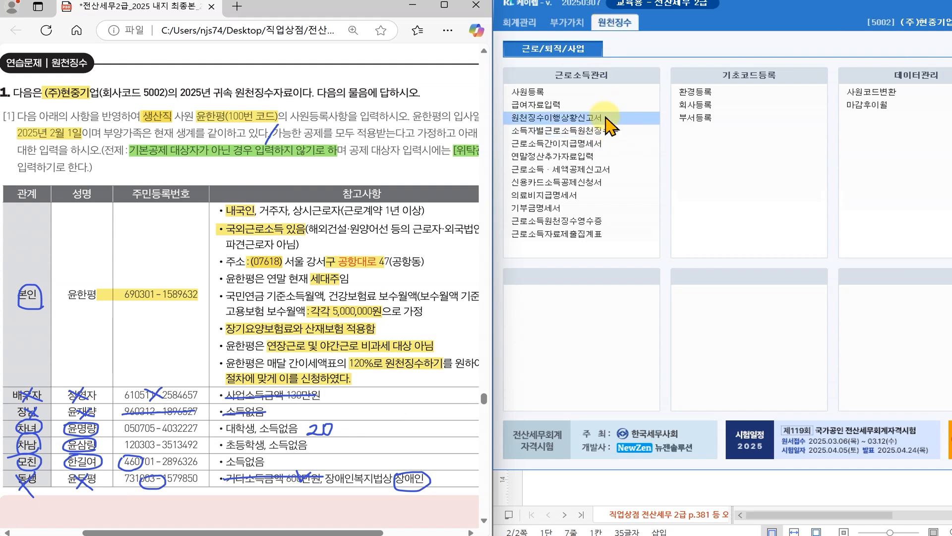
{"action": "left_click", "coordinate": [589, 156]}
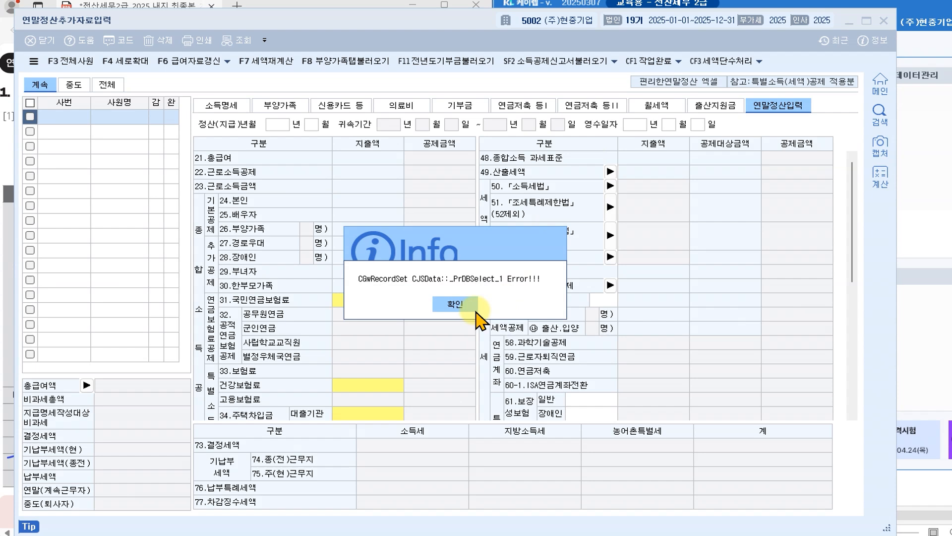
- Dismiss the database errors and load all continuing employees with 전체사원 (F3), confirming 예
{"action": "left_click", "coordinate": [466, 309]}
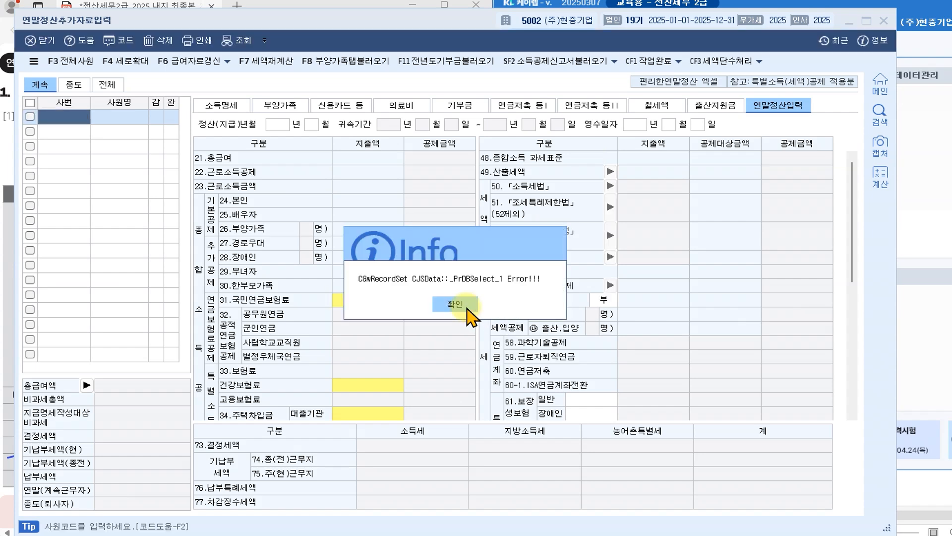
{"action": "left_click", "coordinate": [467, 309]}
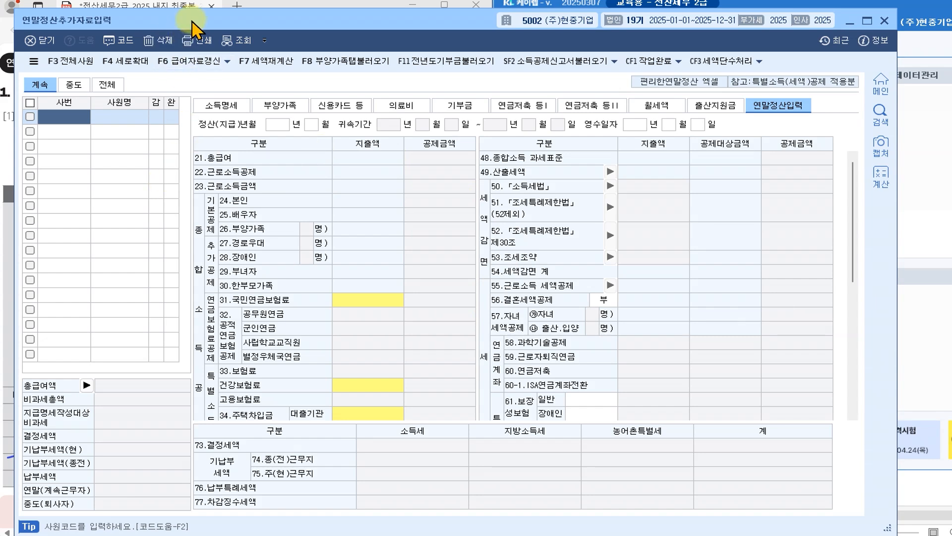
{"action": "left_click_drag", "start_coordinate": [193, 21], "coordinate": [195, 15]}
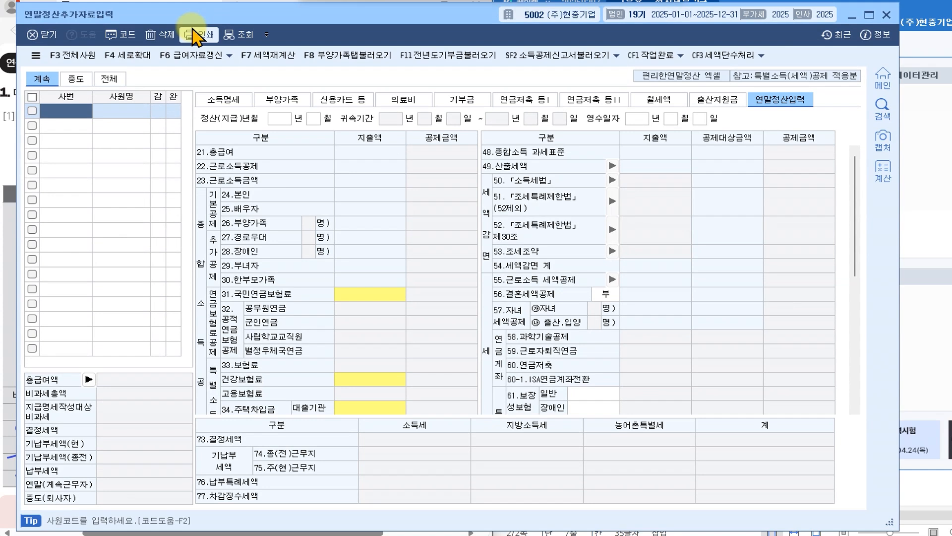
{"action": "left_click", "coordinate": [76, 54]}
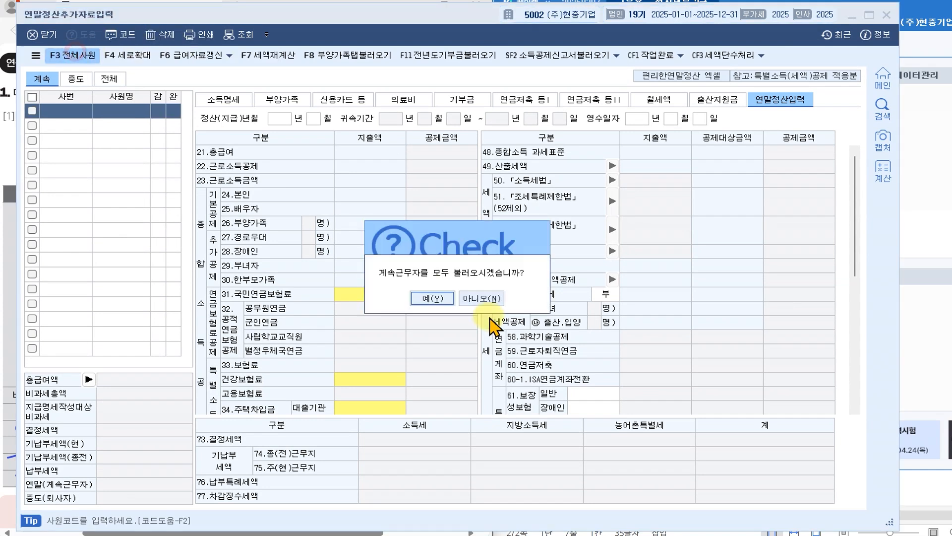
{"action": "left_click", "coordinate": [397, 322]}
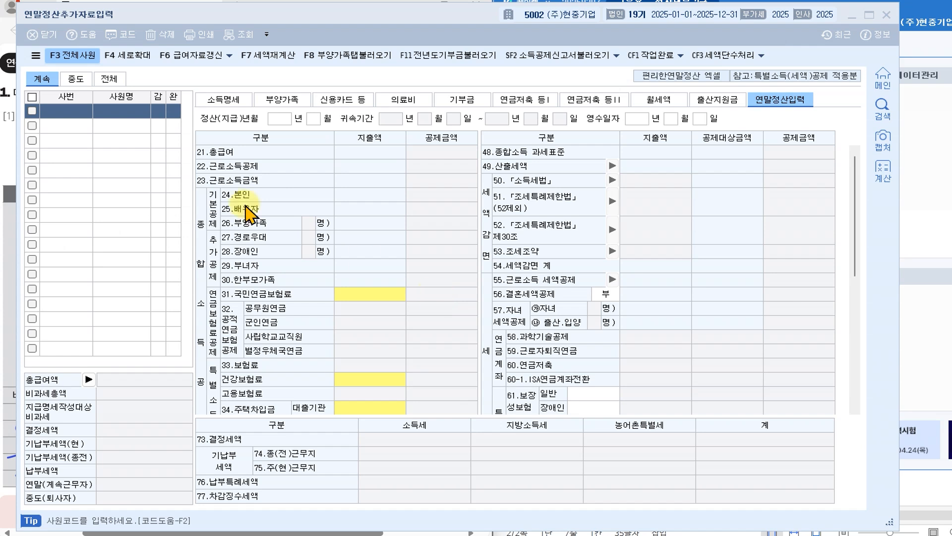
- Dismiss the data-load failure notices and bring the withholding main menu to the screen centre
{"action": "left_click", "coordinate": [113, 117]}
{"action": "left_click", "coordinate": [457, 300]}
{"action": "left_click", "coordinate": [464, 298]}
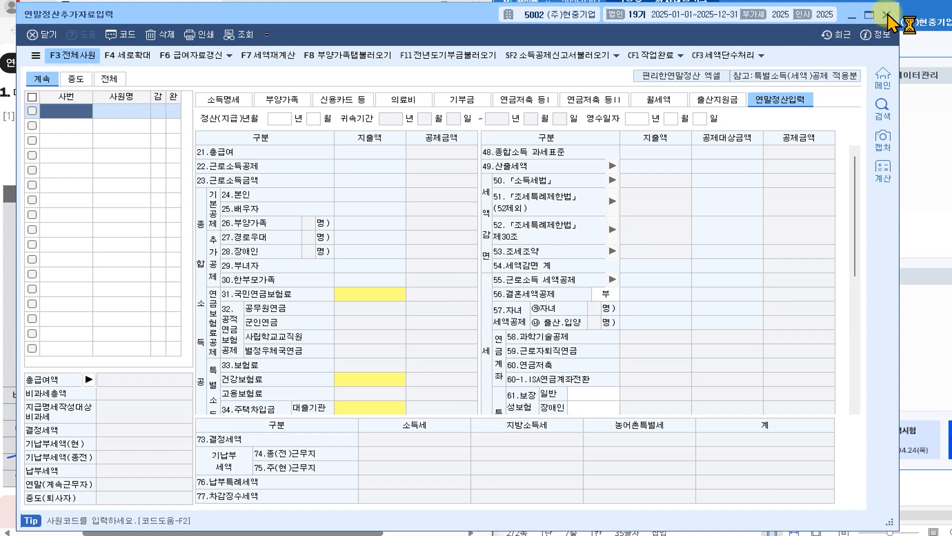
{"action": "left_click", "coordinate": [917, 144]}
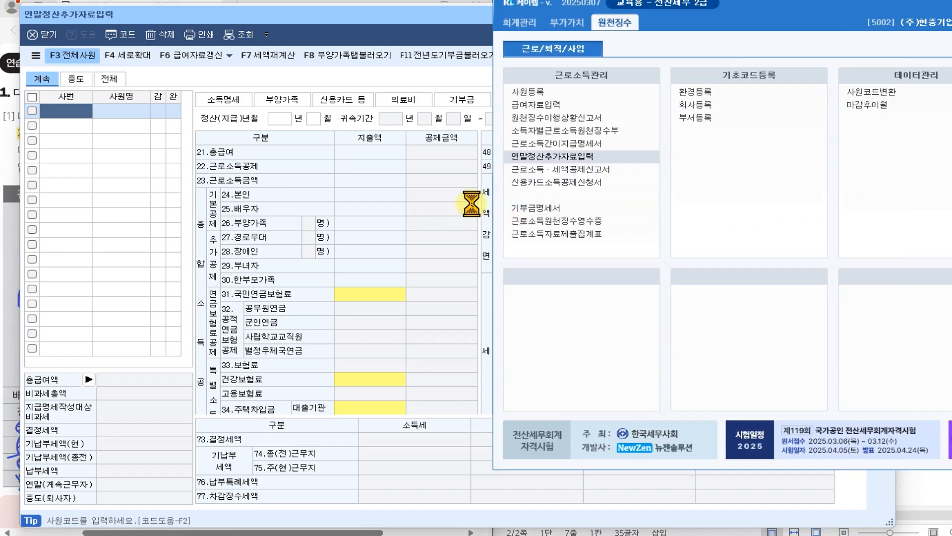
{"action": "left_click_drag", "start_coordinate": [813, 21], "coordinate": [427, 37]}
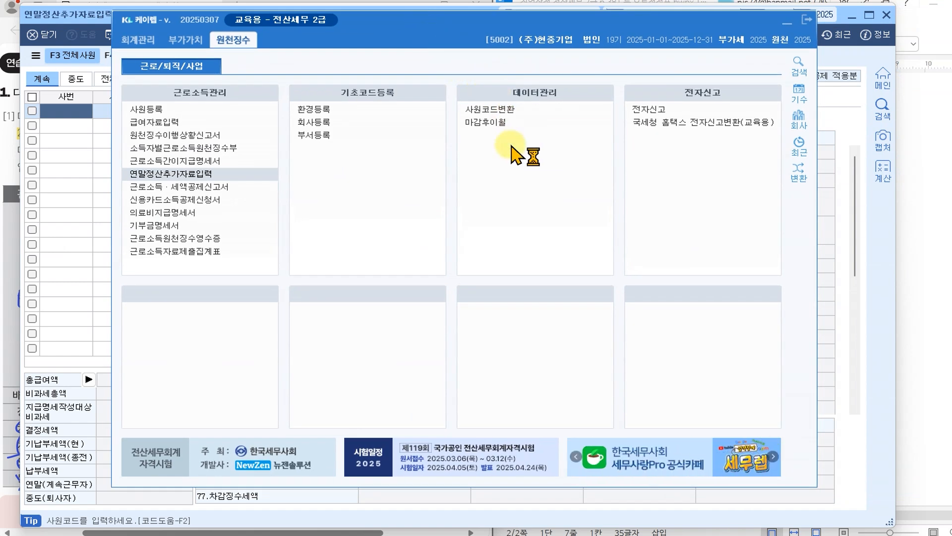